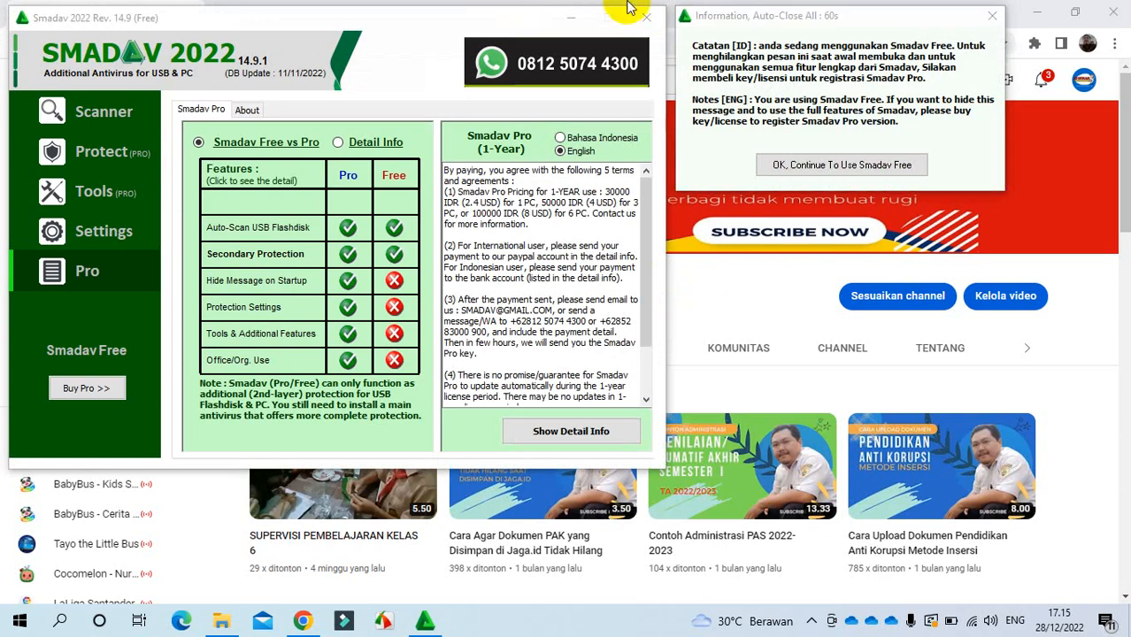
Step: Close the Smadav antivirus window and its popup so the YouTube channel's Videos page shows
click(647, 18)
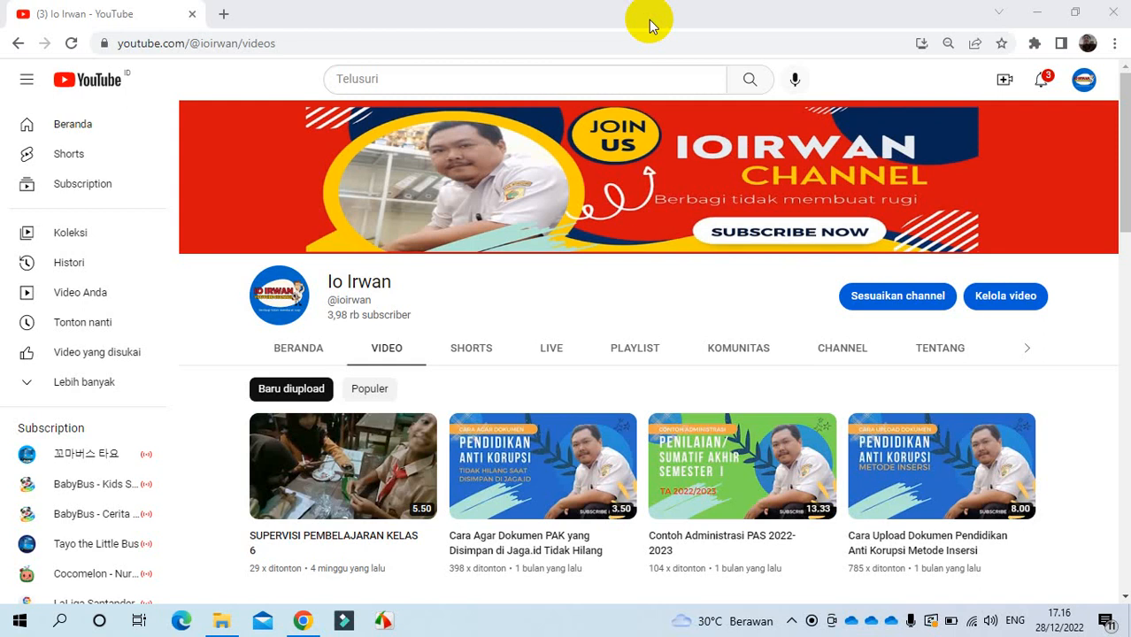
click(222, 15)
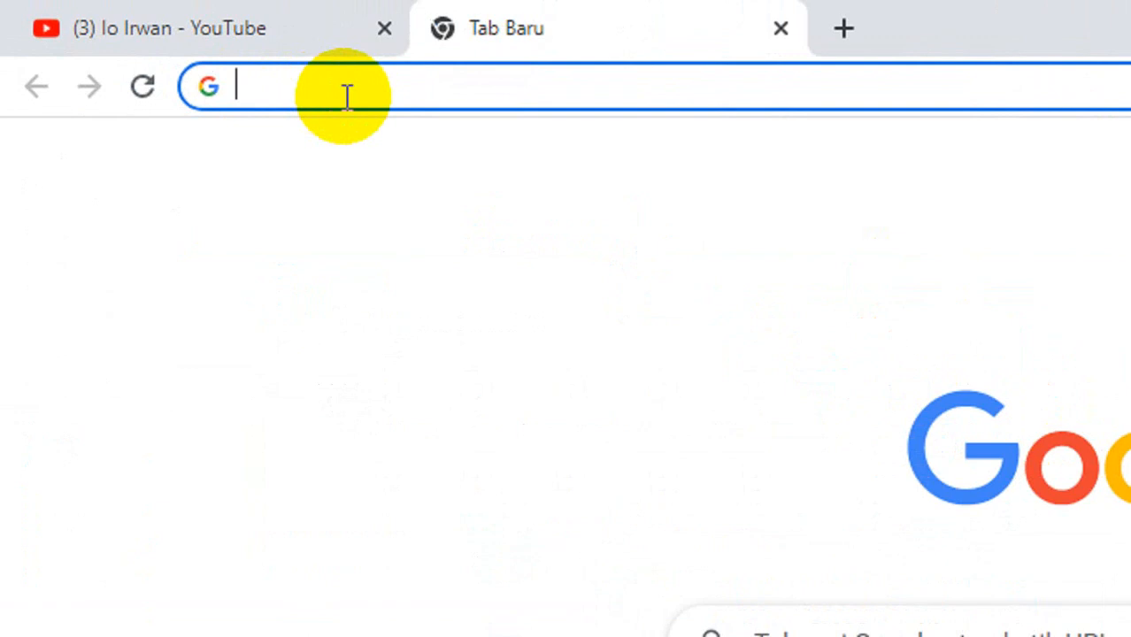
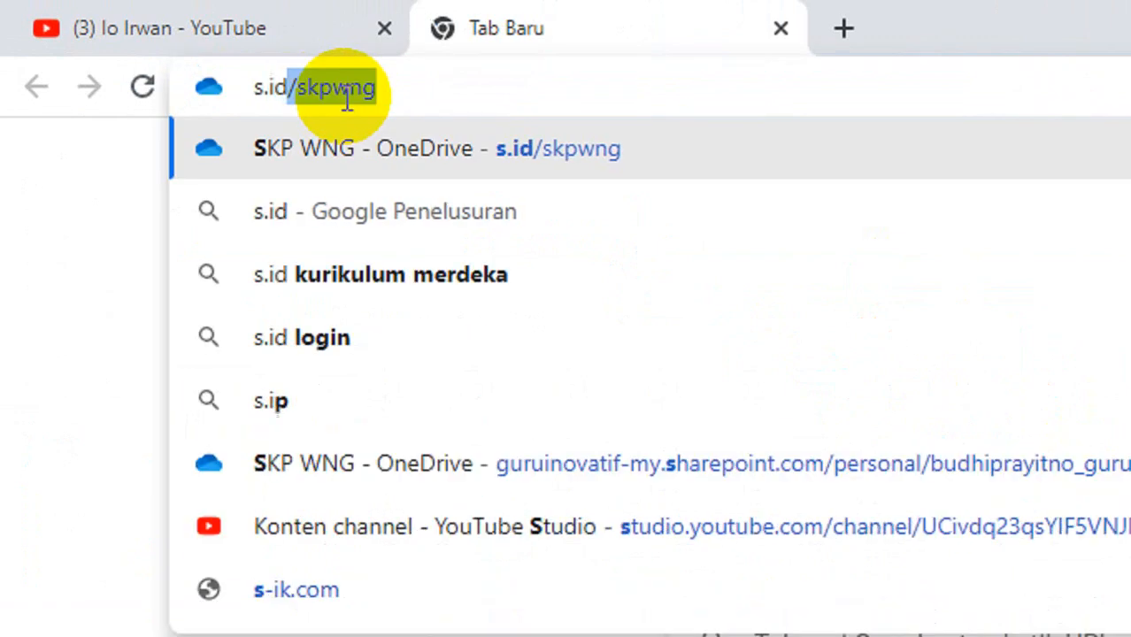
click(417, 85)
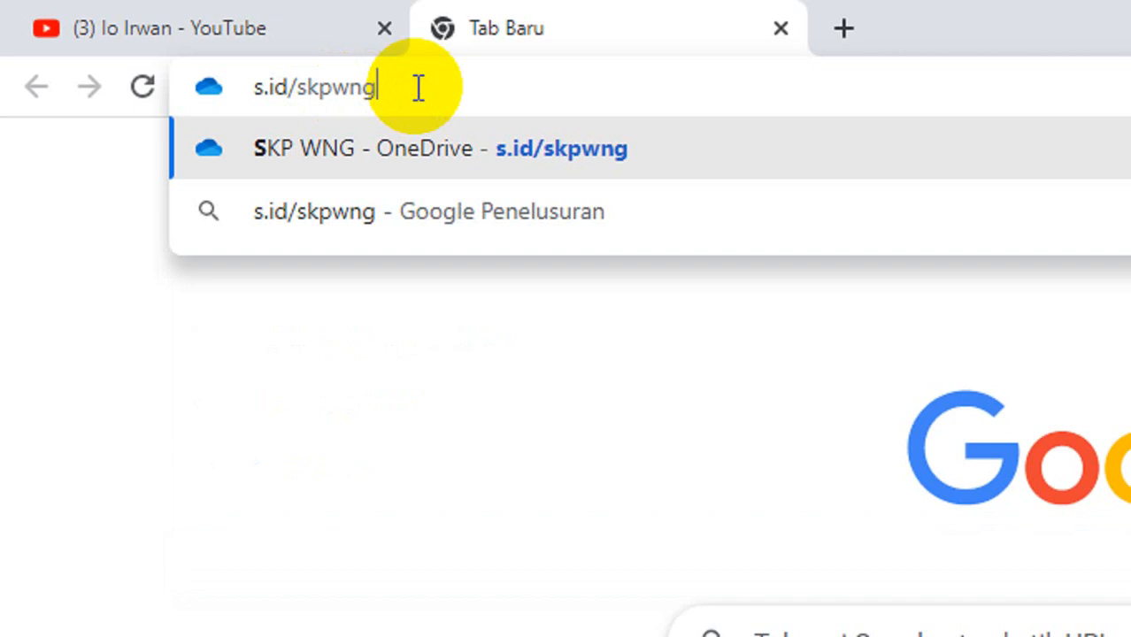
key(Return)
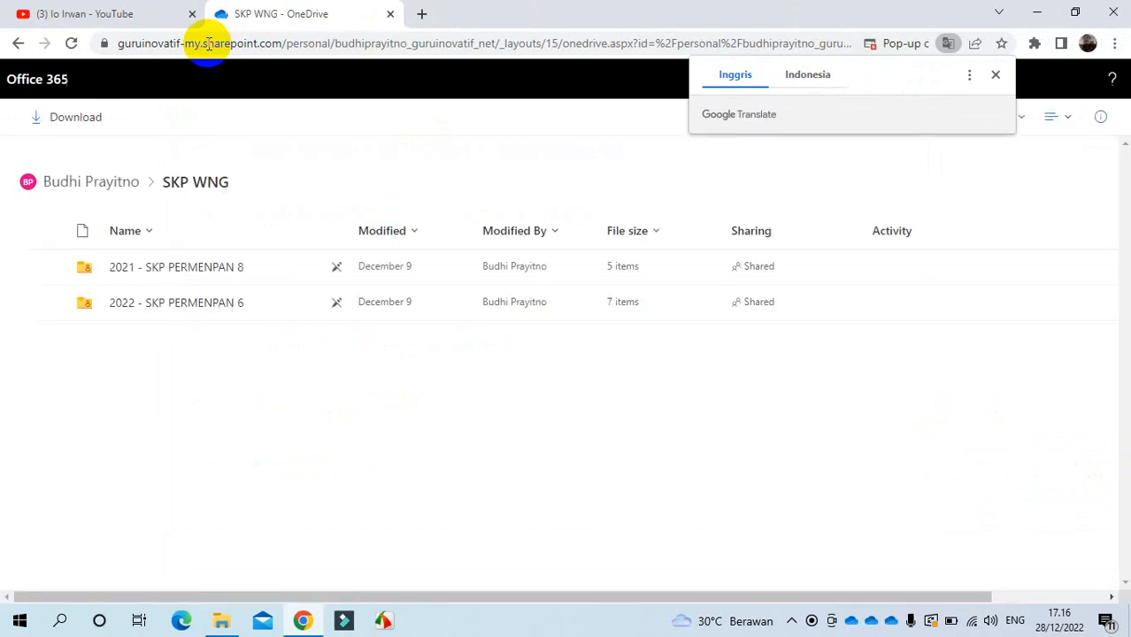
Step: Dismiss the translation offer and download the 2022 - SKP PERMENPAN 6 folder to Downloads
click(997, 78)
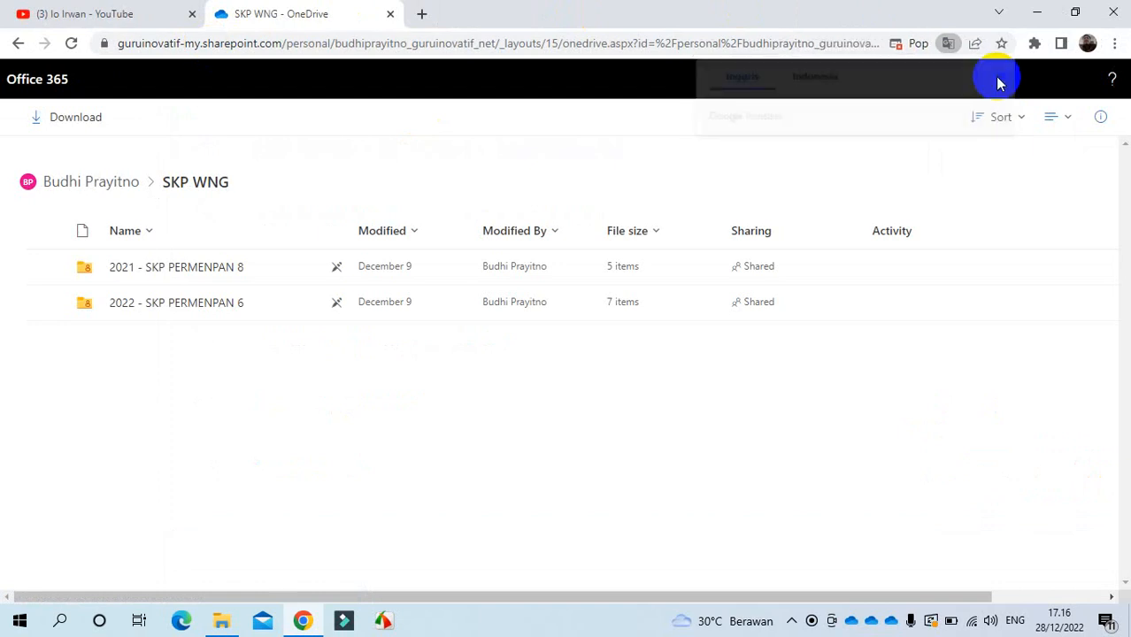
click(46, 305)
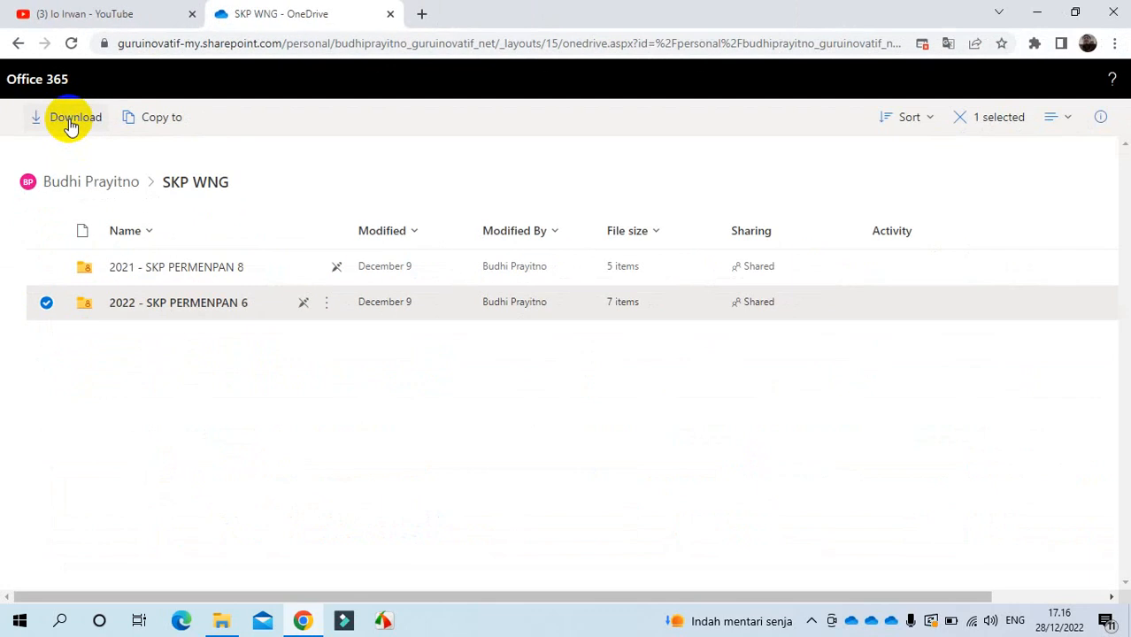
click(223, 620)
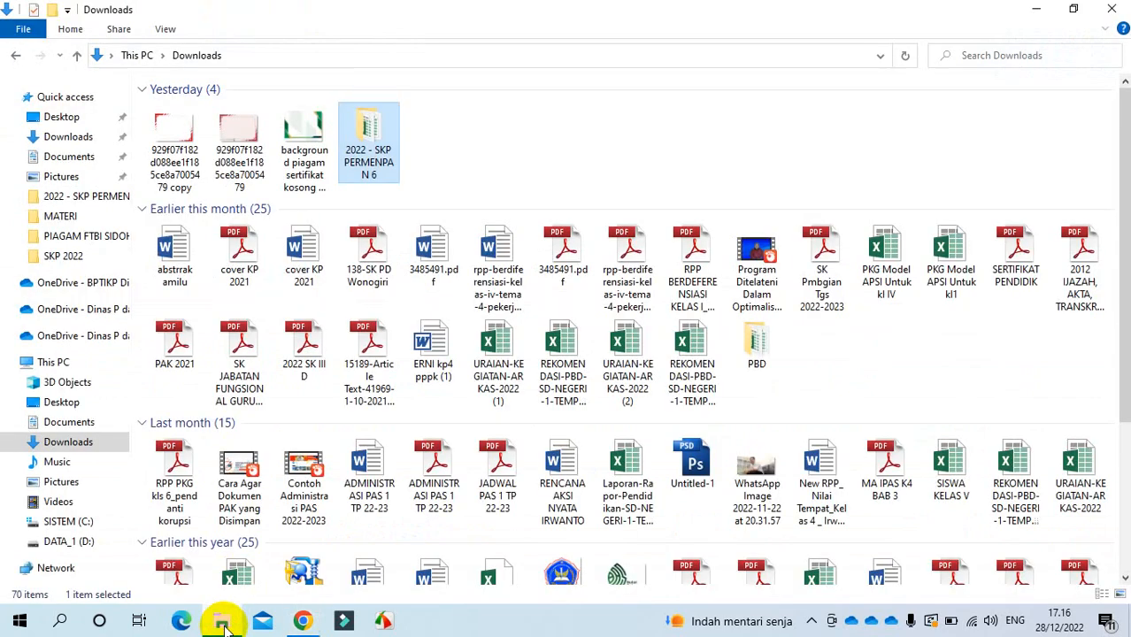
Step: Open the 2022 - SKP PERMENPAN 6 folder in File Explorer
double_click(371, 126)
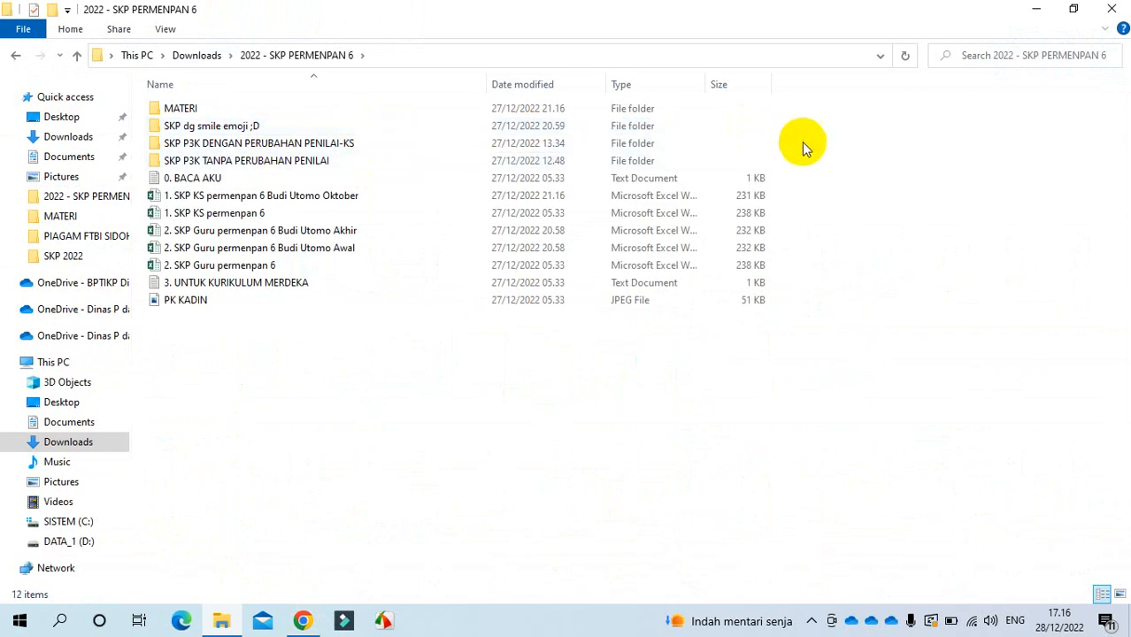
drag(800, 144, 679, 164)
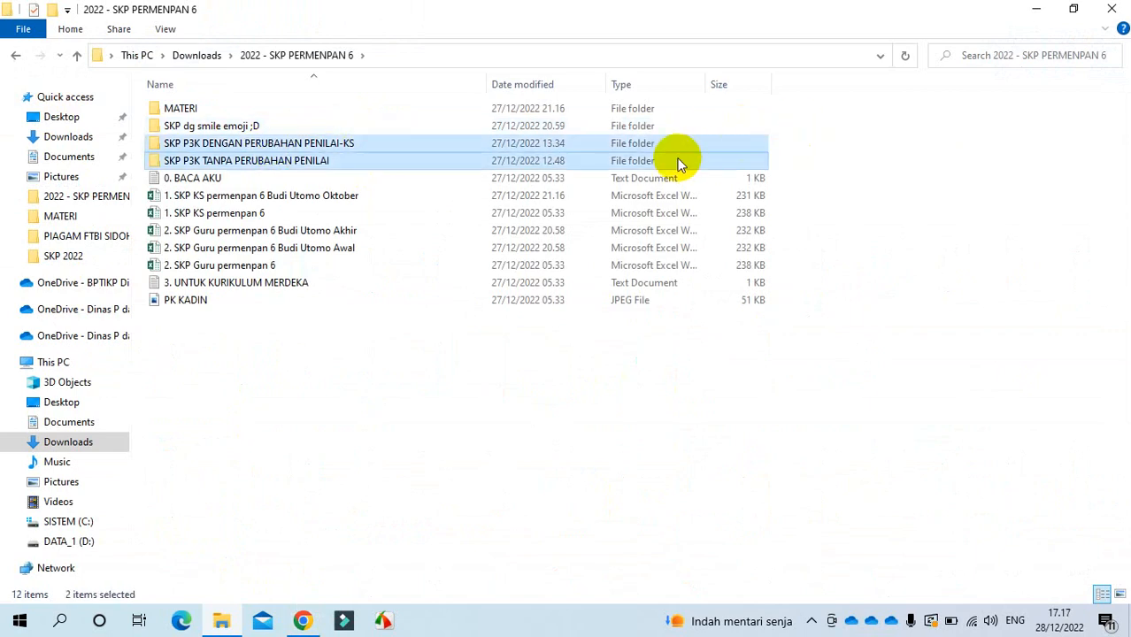
click(259, 395)
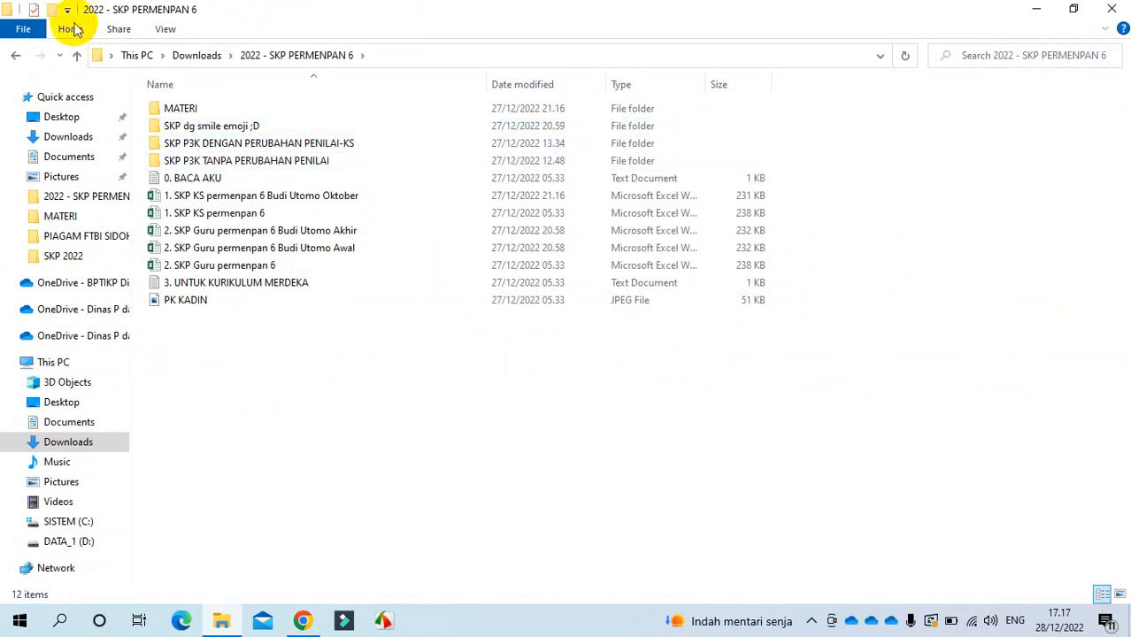
Step: Create folder SKP GURU JABDUNG GURU PERTAMA -3A-3B, add the 2. SKP Guru permenpan 6 workbook, and open it
click(51, 13)
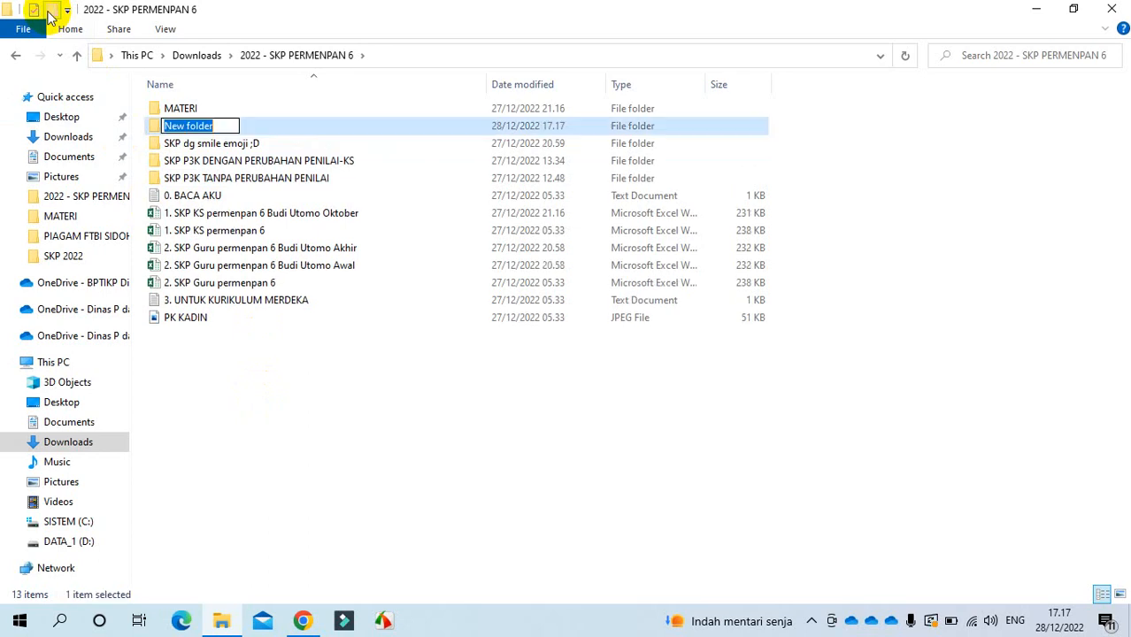
text(SKP GURU )
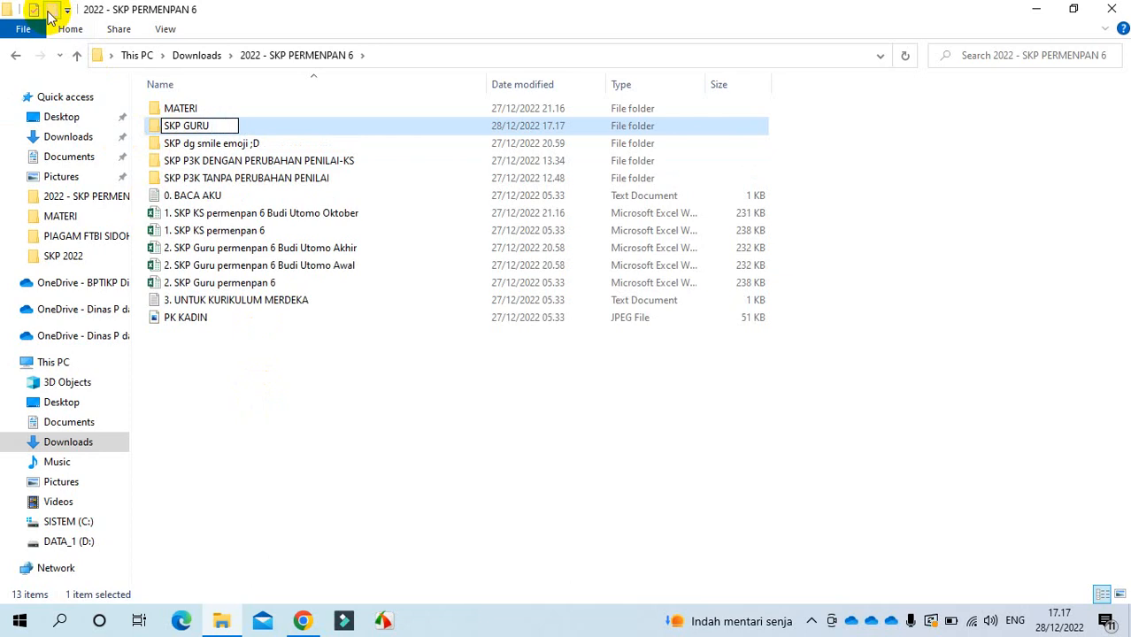
text(JABDUN)
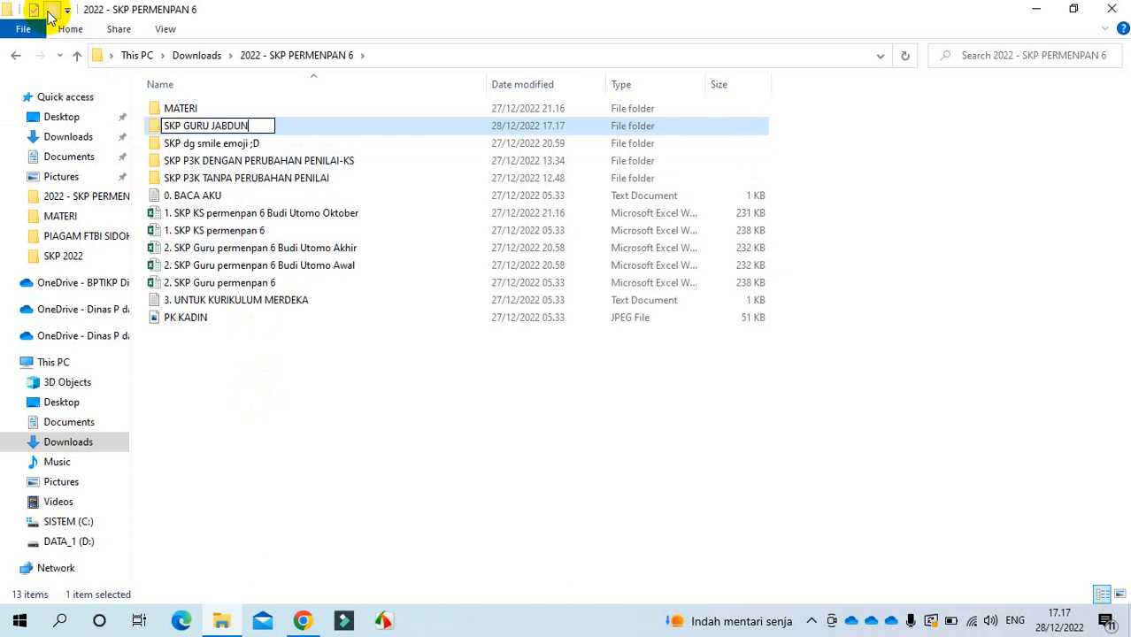
text(G GURU P)
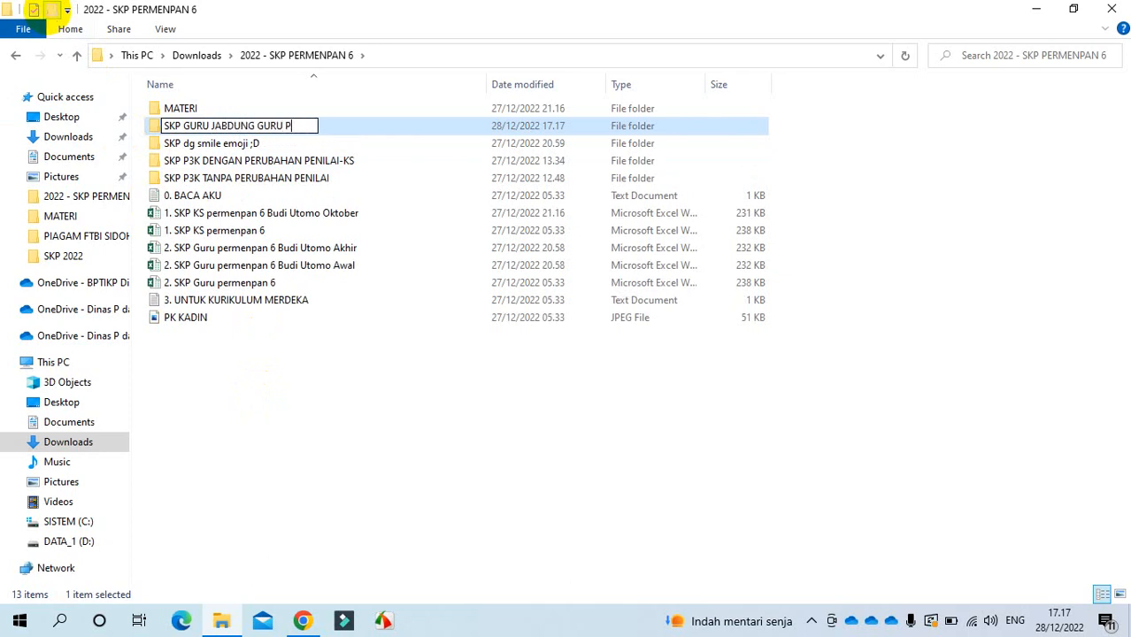
text(ERTAMA -#)
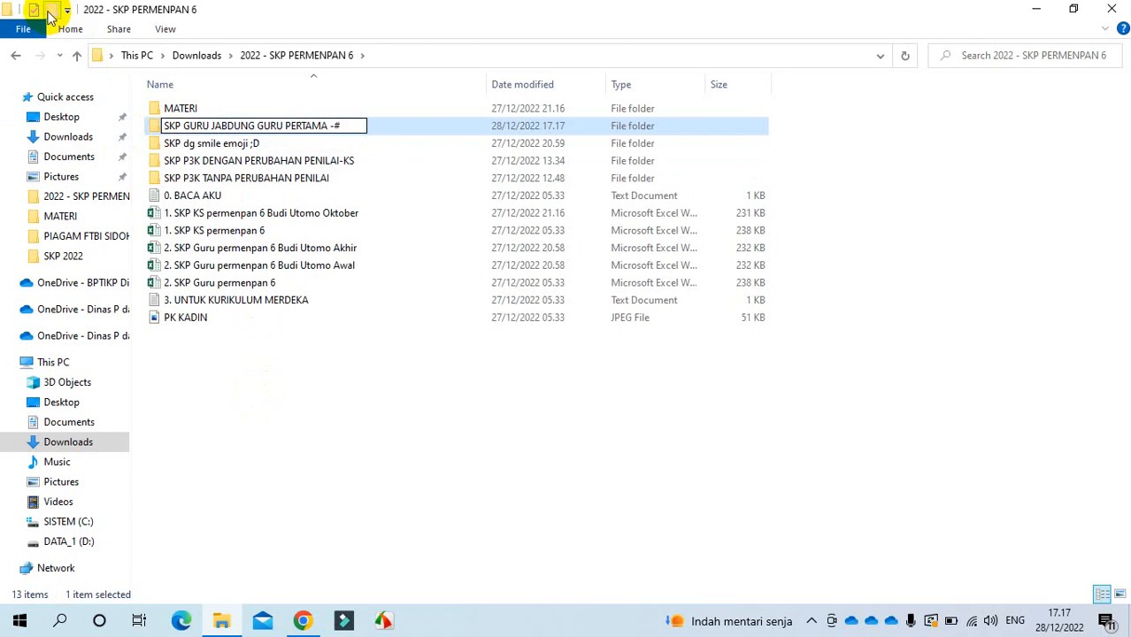
text(A-#B)
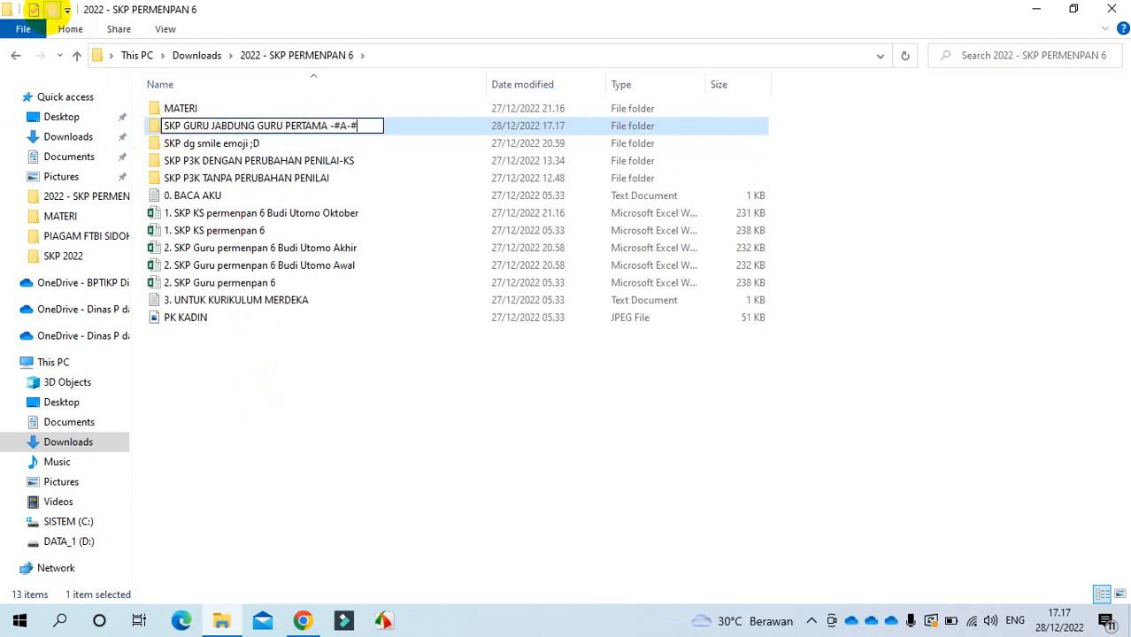
key(BackSpace)
key(BackSpace)
key(BackSpace)
key(BackSpace)
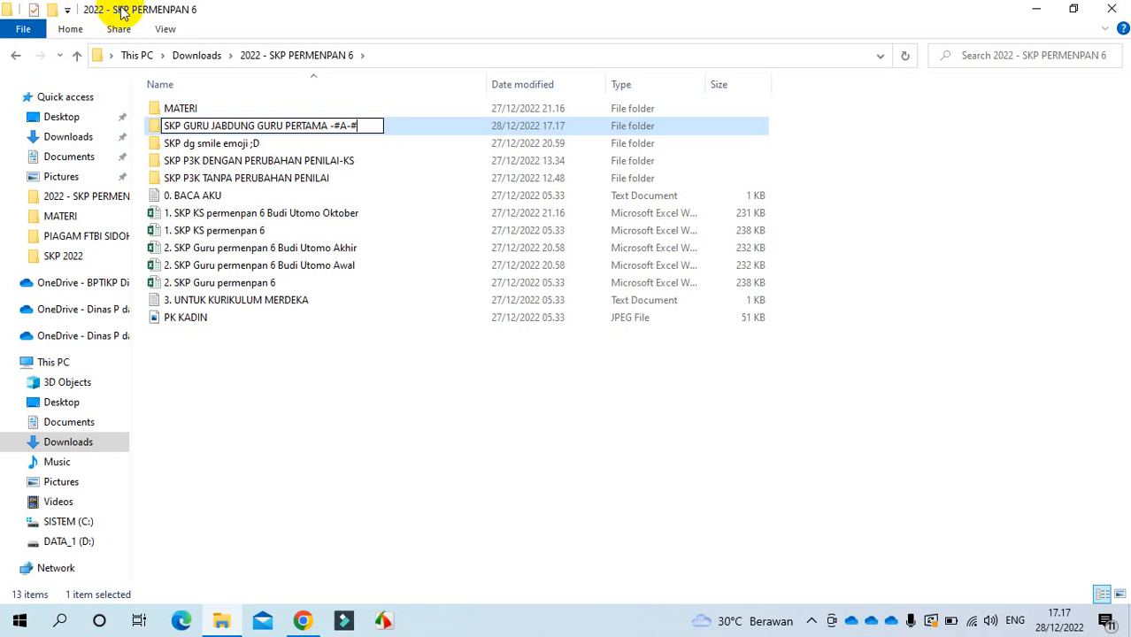
key(BackSpace)
text(3A-#)
key(BackSpace)
text(3B)
key(Return)
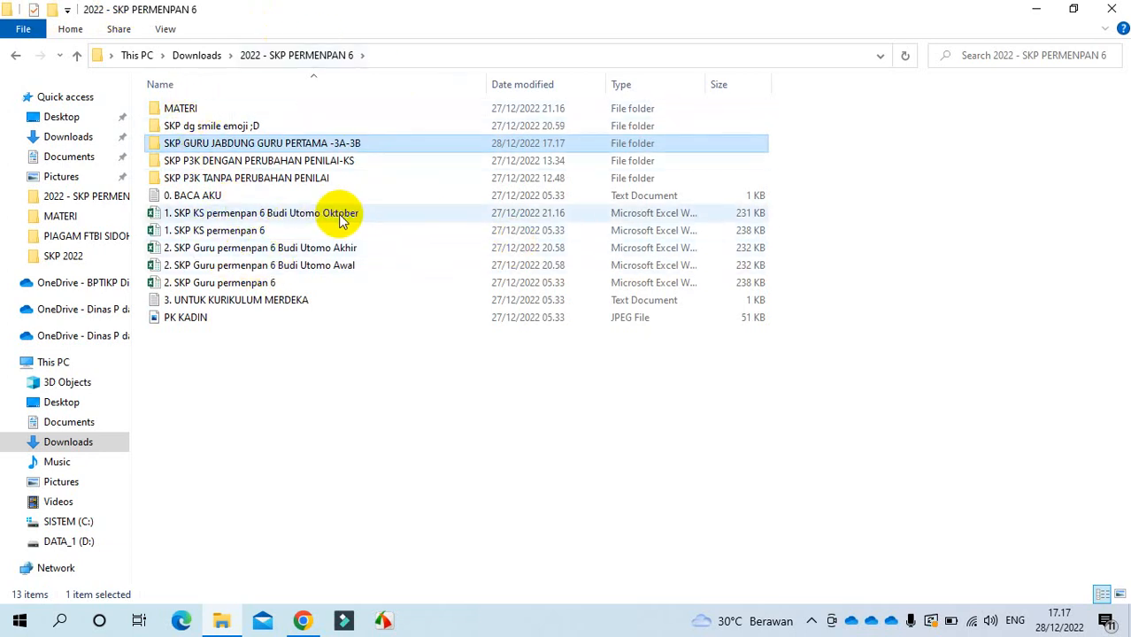
click(231, 283)
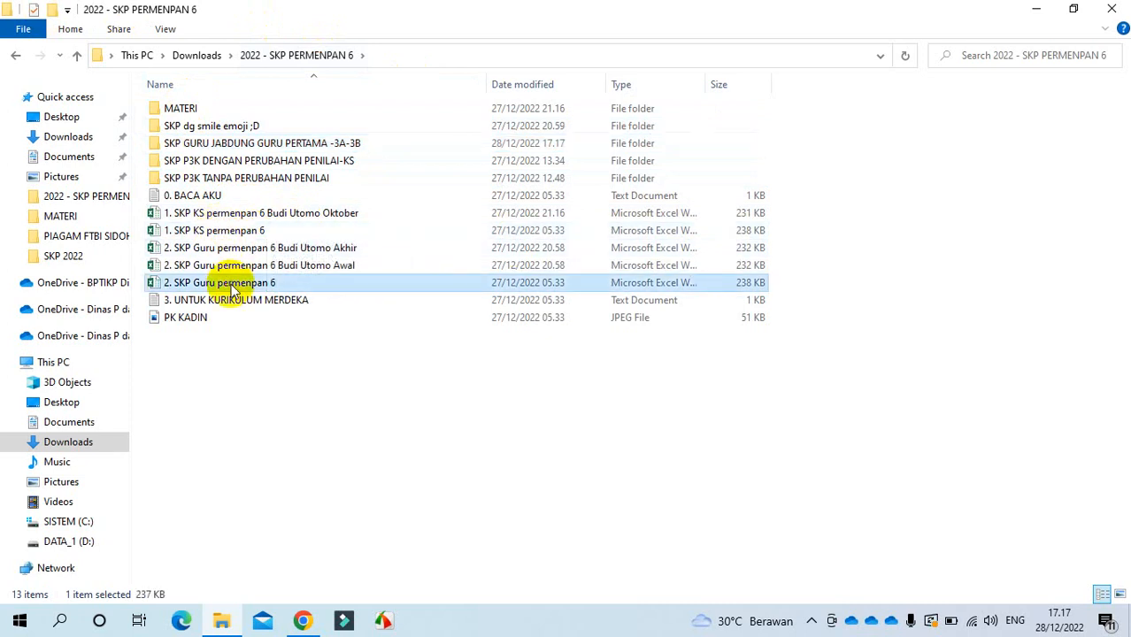
double_click(328, 145)
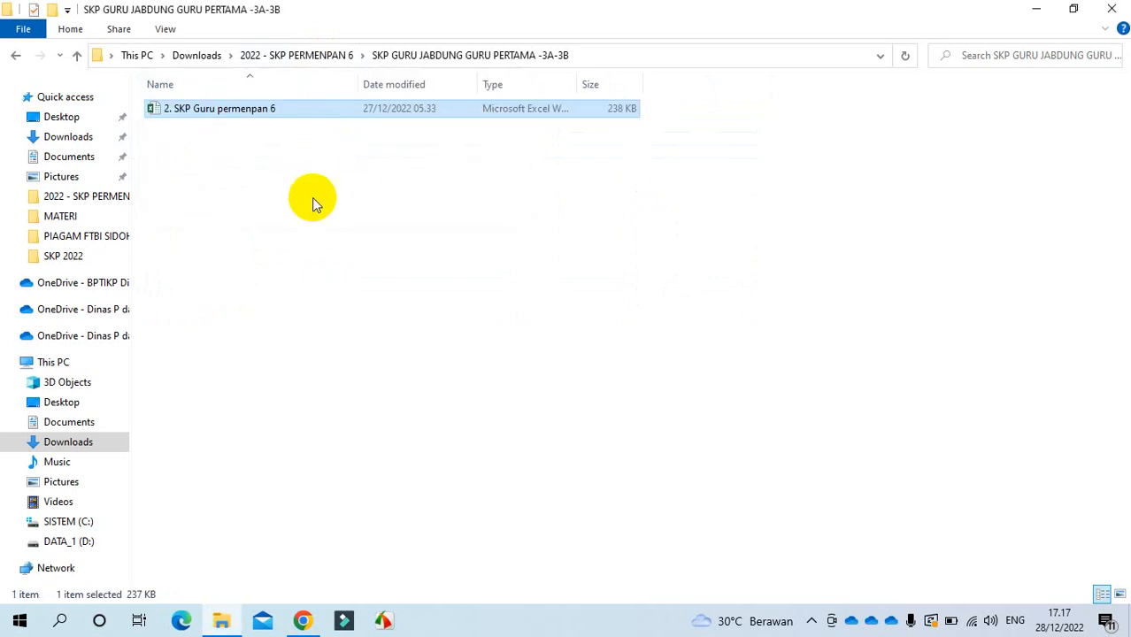
Step: Open 2. SKP Guru permenpan 6 in Excel and close the Office Activation Wizard
double_click(272, 110)
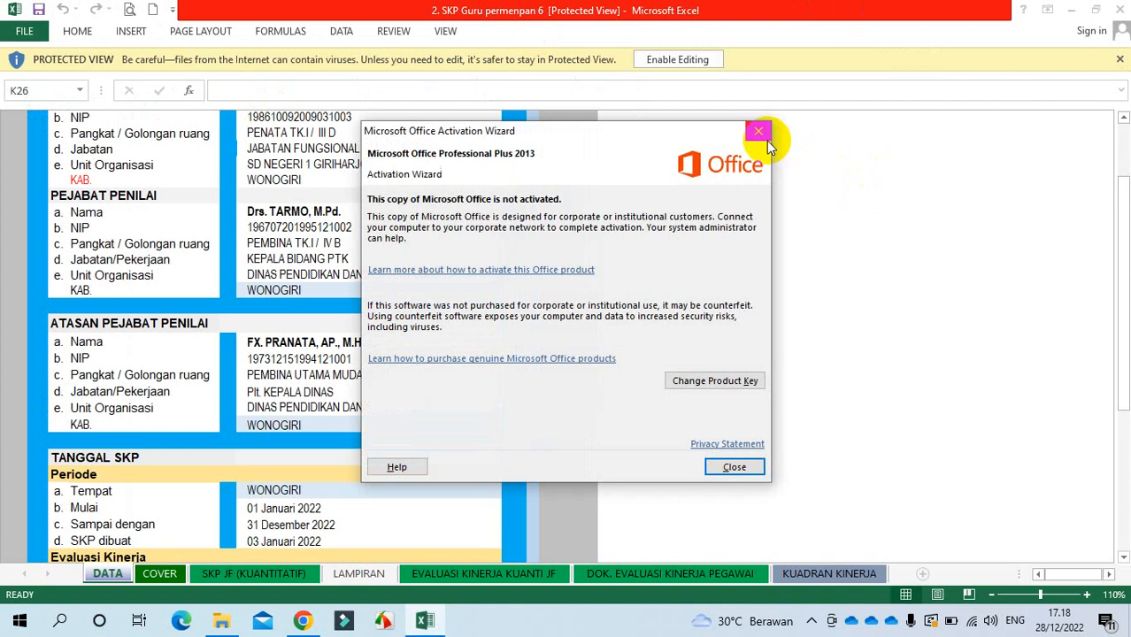
click(760, 132)
Step: Enable editing, clear F6:F7, then enter name 'NAMA ANDA, S.Pd.' in F6 and the new NIP in F7
click(698, 64)
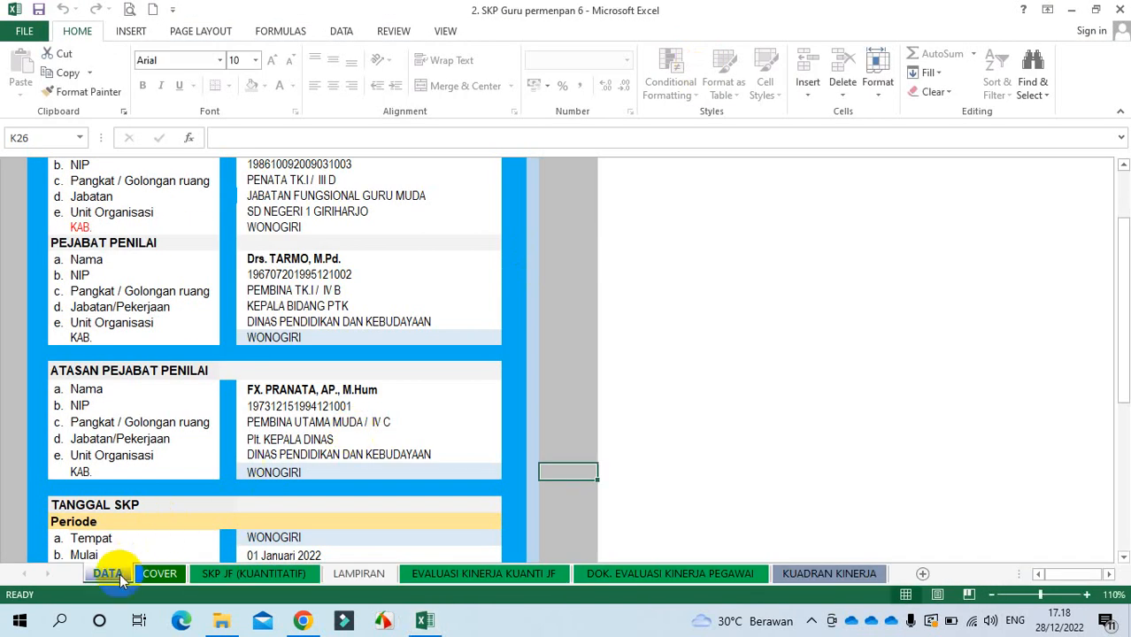
drag(1121, 243, 1125, 199)
drag(328, 263, 334, 272)
key(Delete)
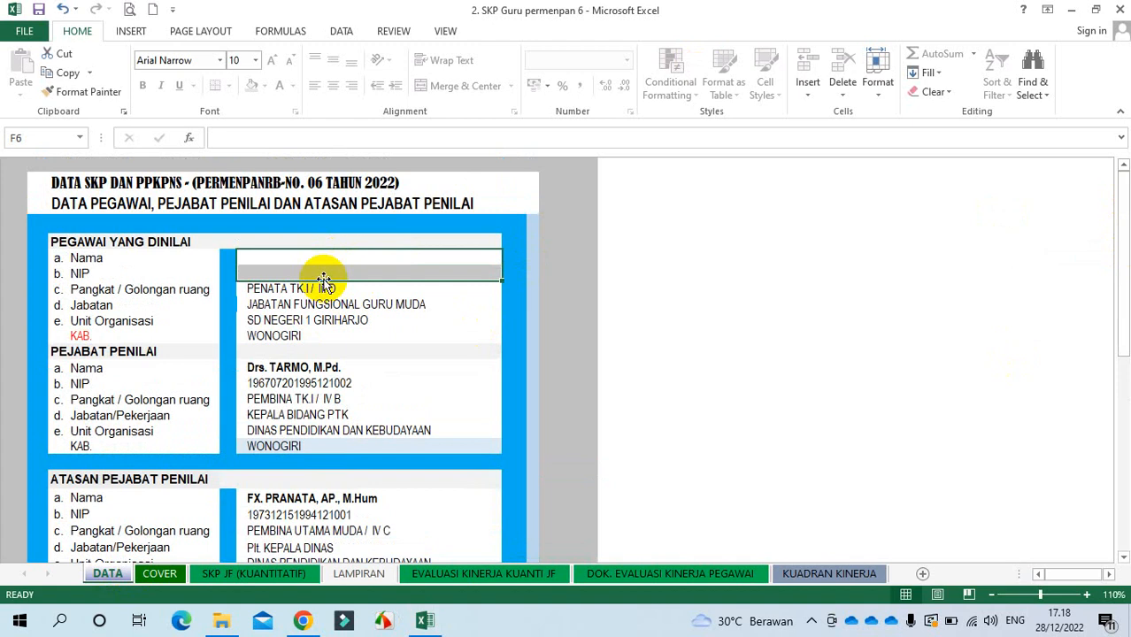
click(275, 257)
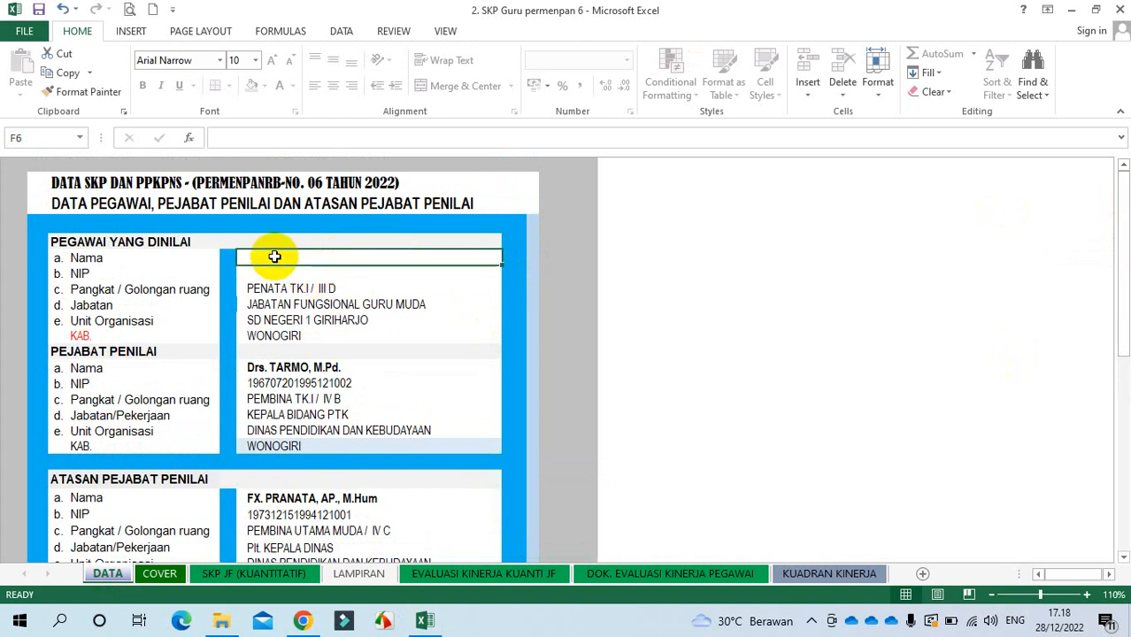
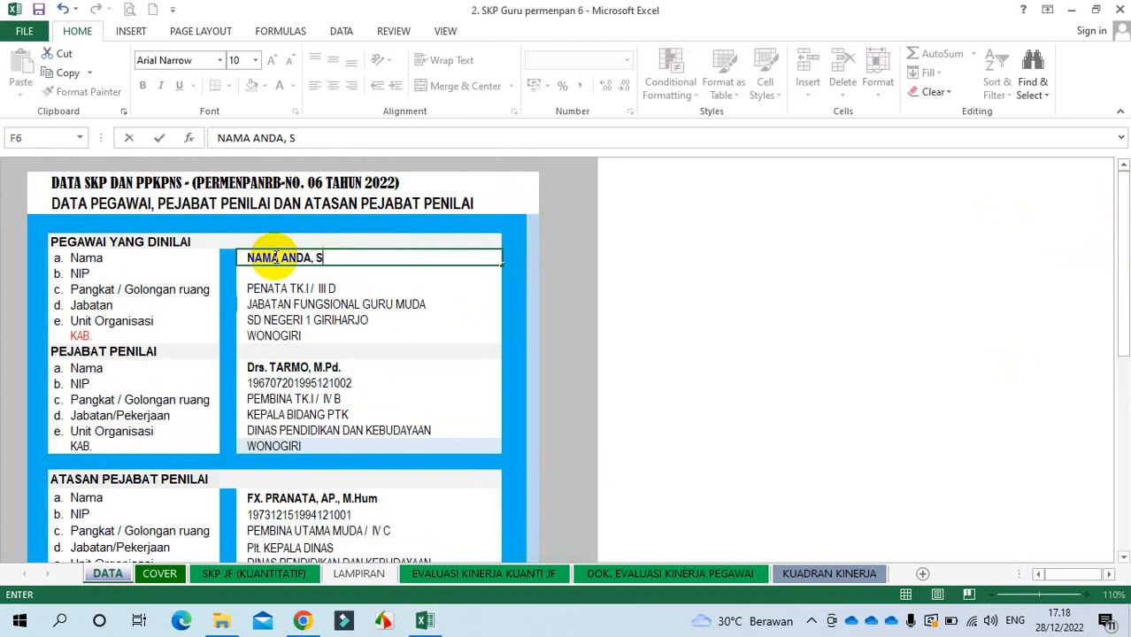
key(Return)
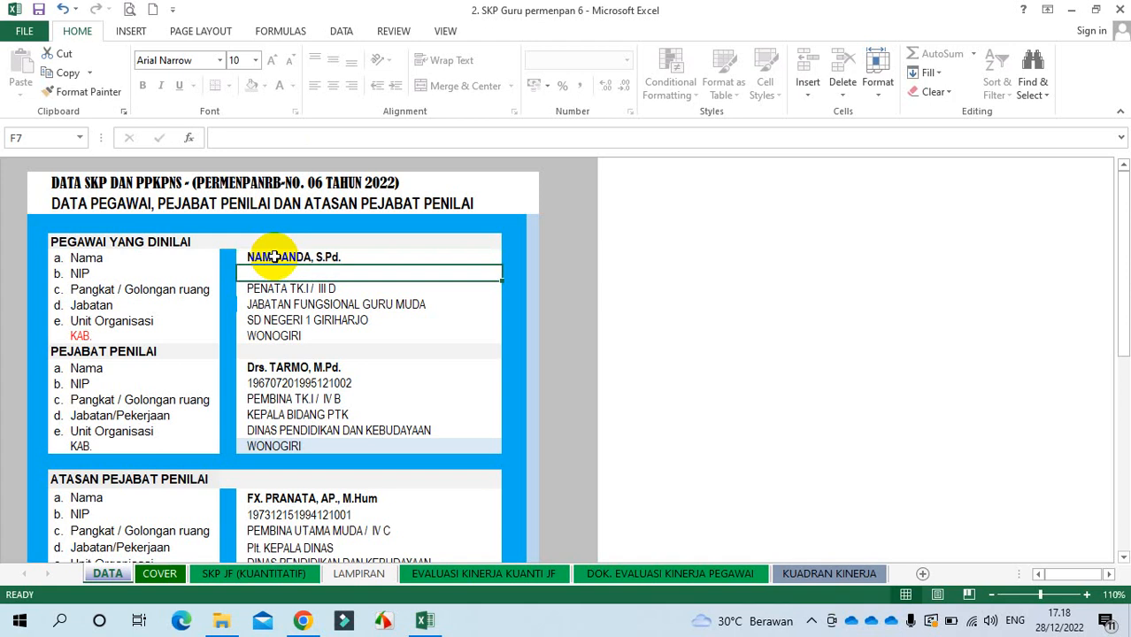
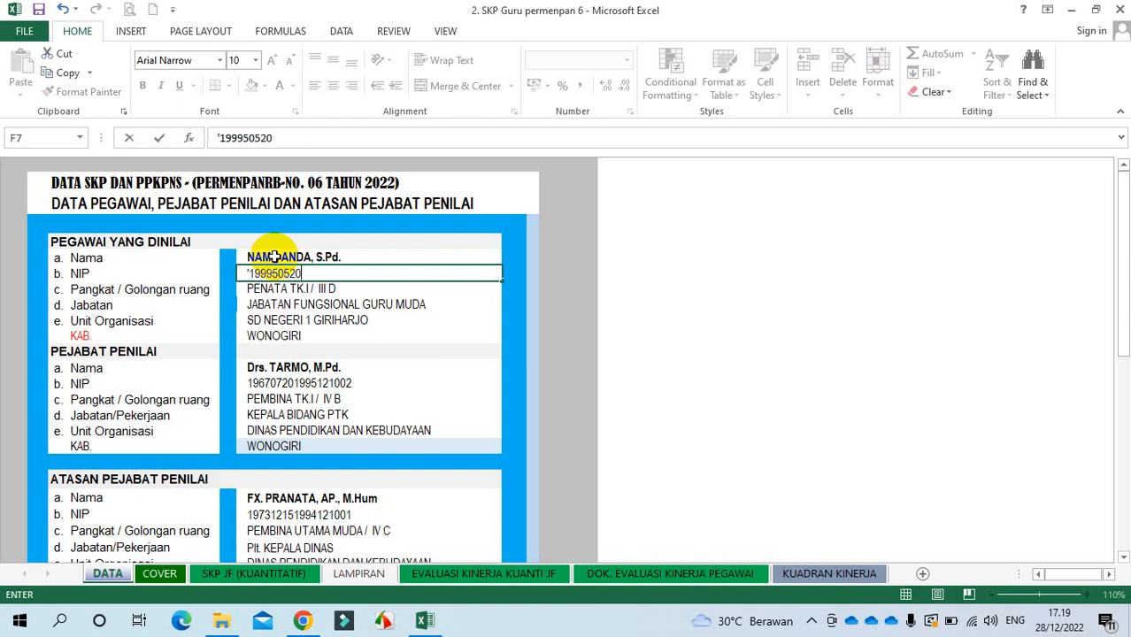
key(Return)
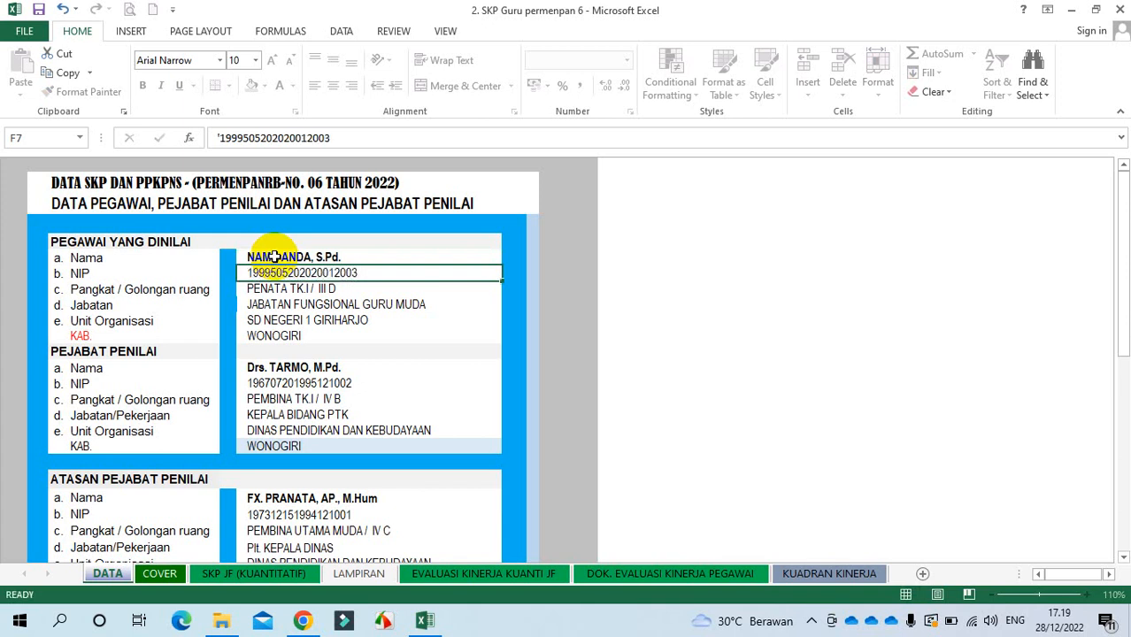
Step: Set the employee's rank in F8 to PENATA MUDA / III A
click(374, 290)
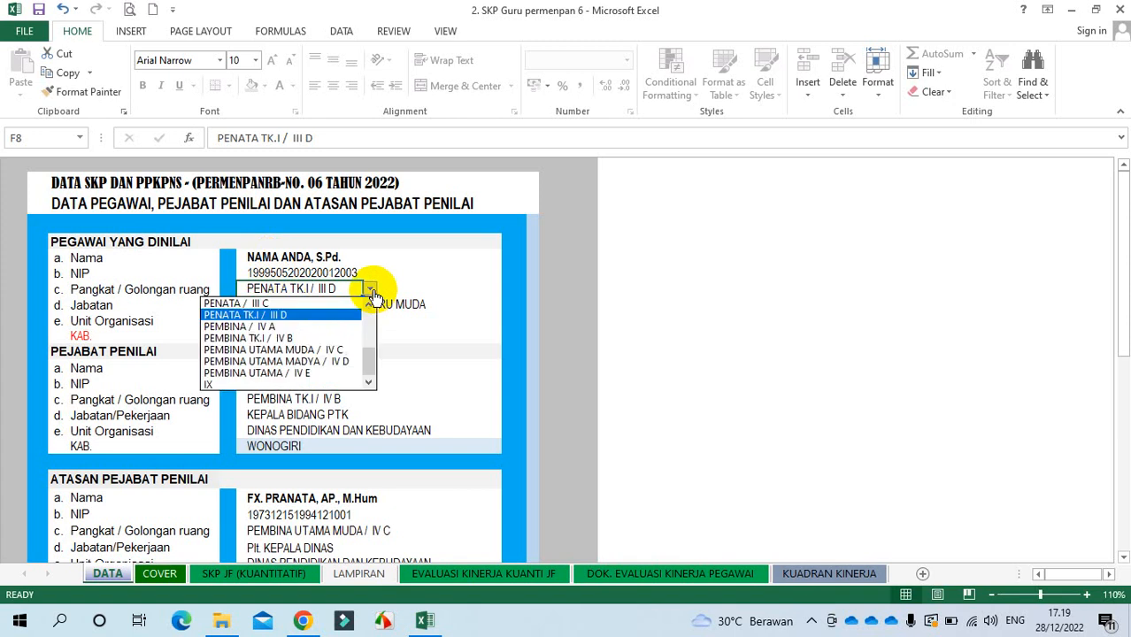
drag(370, 360, 369, 320)
click(371, 382)
click(372, 384)
click(373, 384)
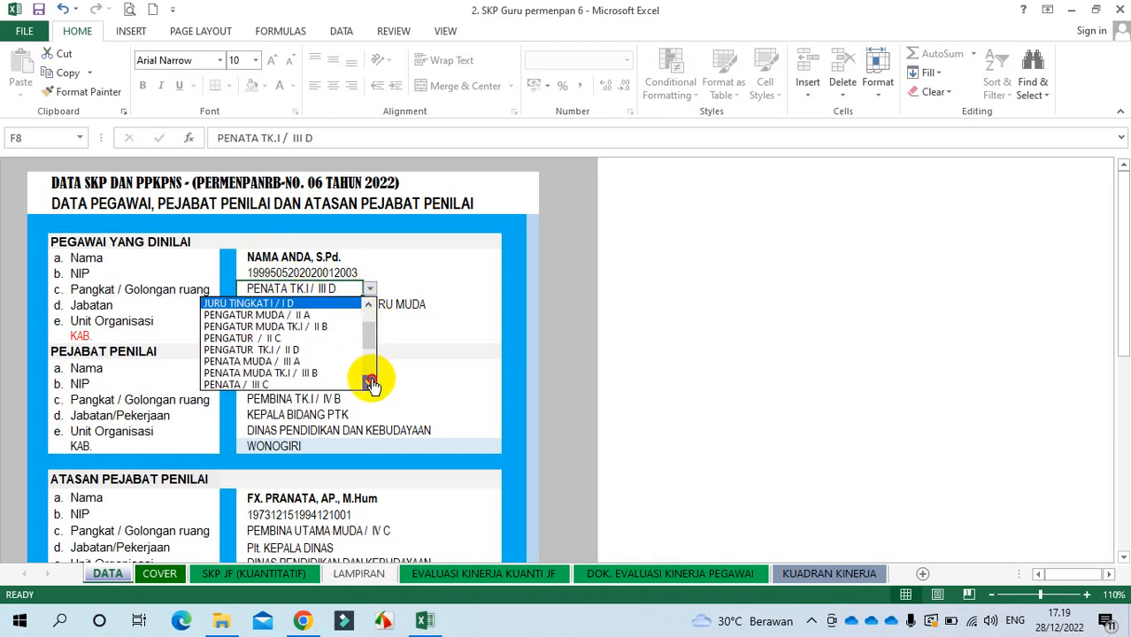
click(276, 365)
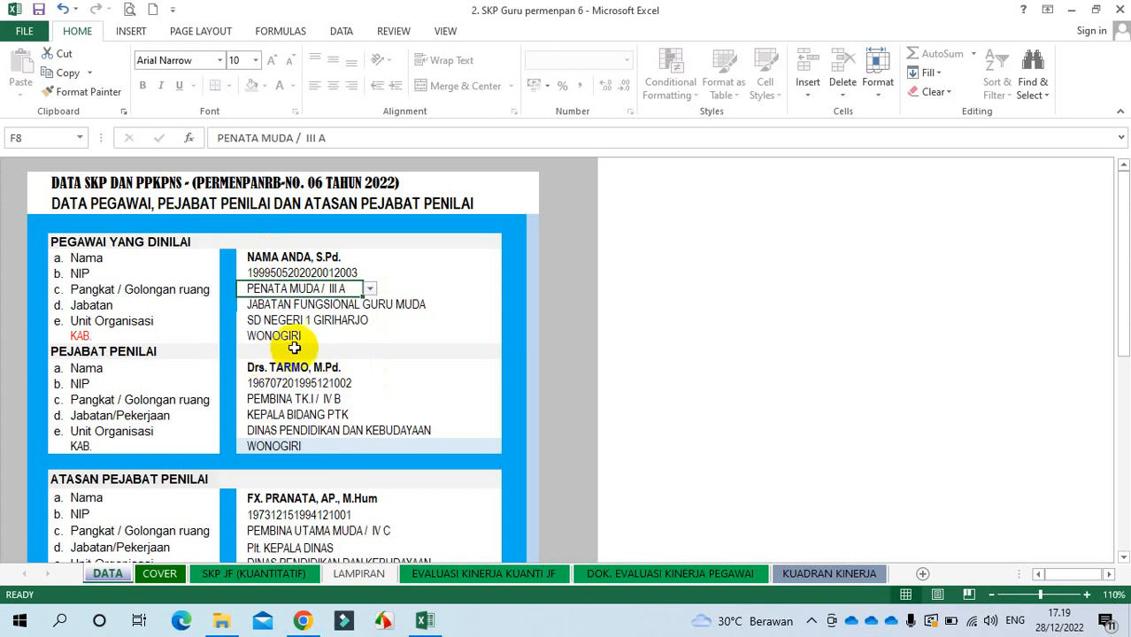
Step: Change the position in F9 to JABATAN FUNGSIONAL GURU PERTAMA
click(373, 305)
click(409, 139)
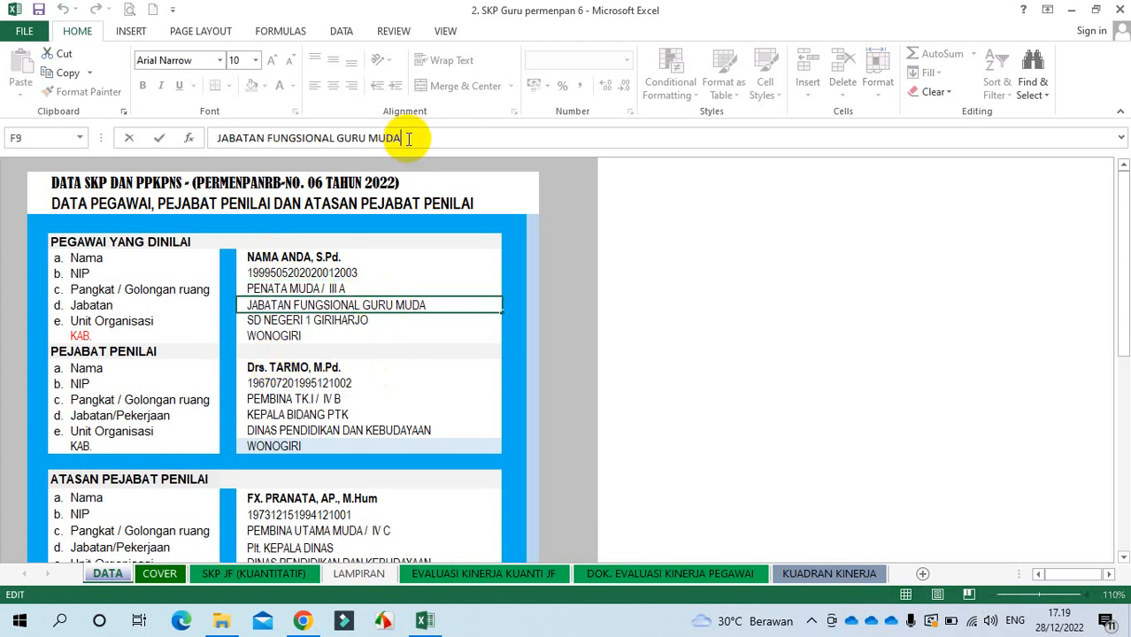
key(BackSpace)
key(BackSpace)
key(BackSpace)
key(BackSpace)
text(PERTAMA)
key(Return)
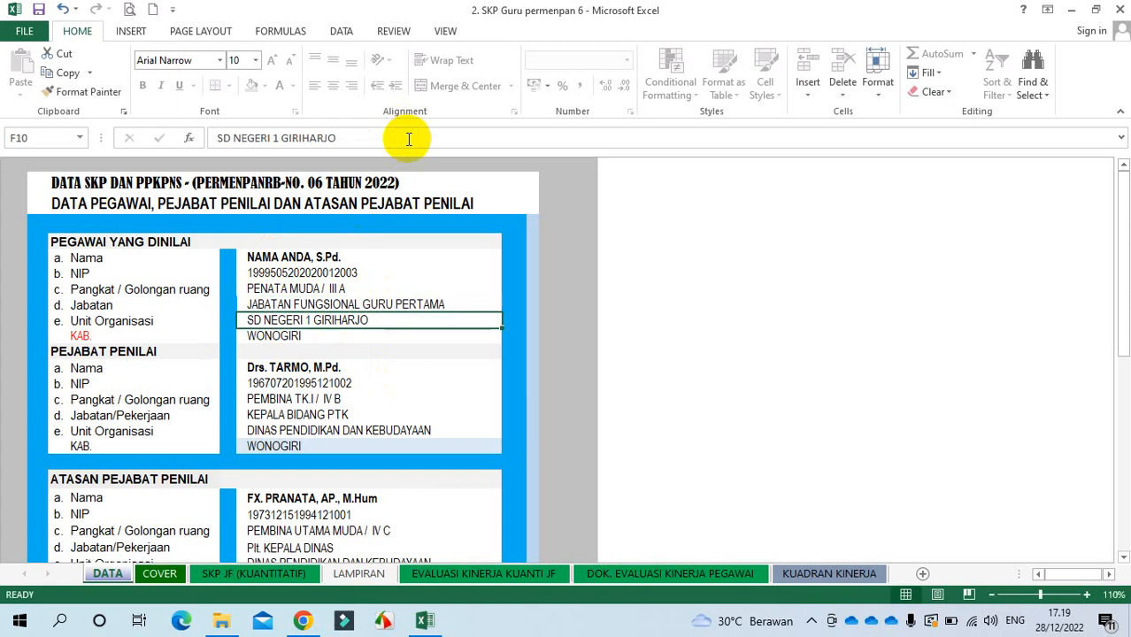
Step: Zoom in and review the employee's name, NIP, rank, position and work unit entries
click(345, 259)
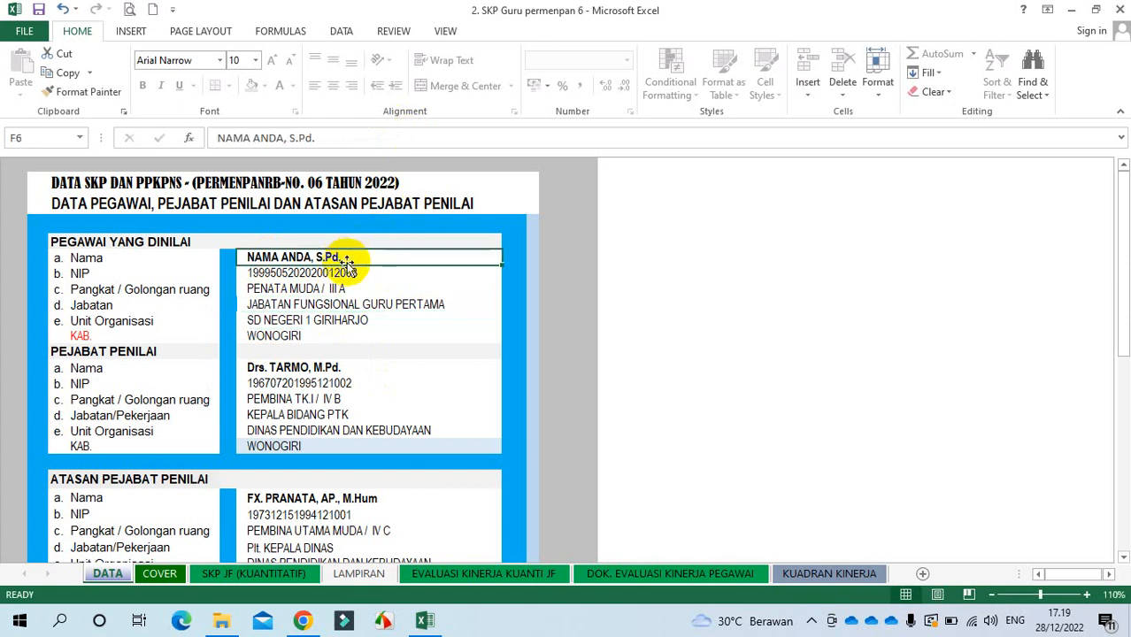
click(353, 272)
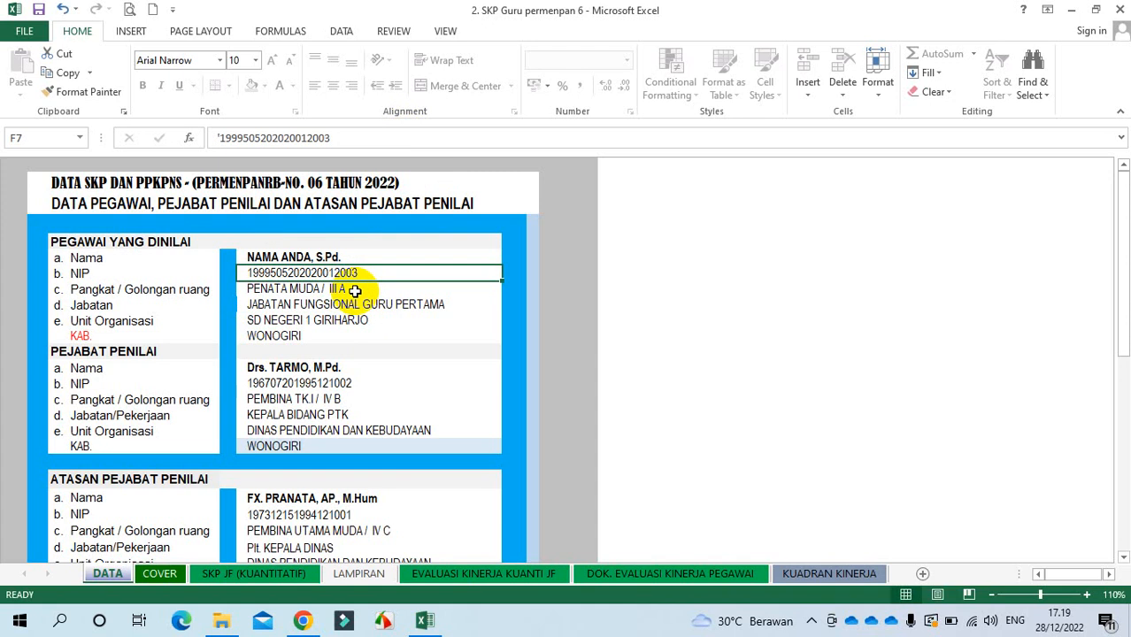
click(1088, 596)
click(1087, 596)
click(1088, 596)
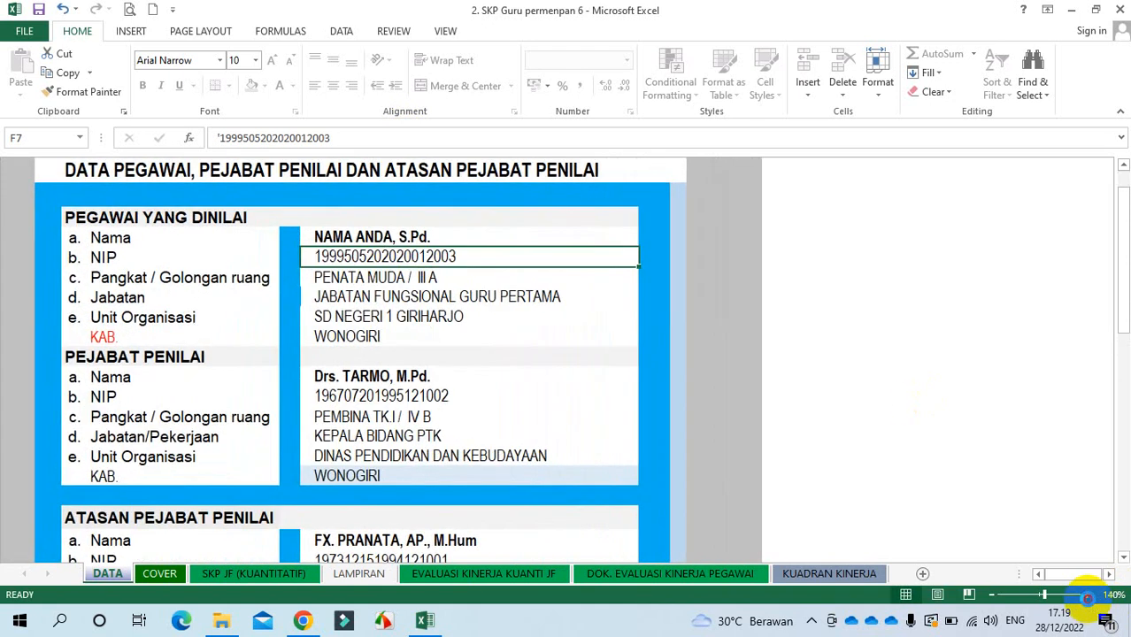
click(1088, 595)
click(485, 214)
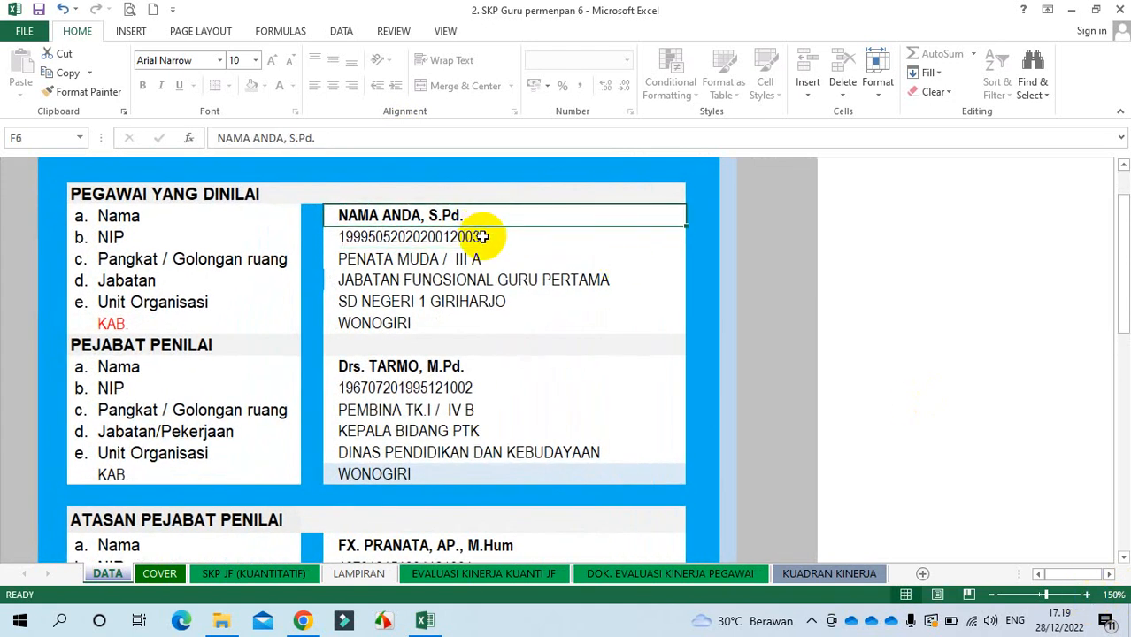
click(481, 236)
click(485, 262)
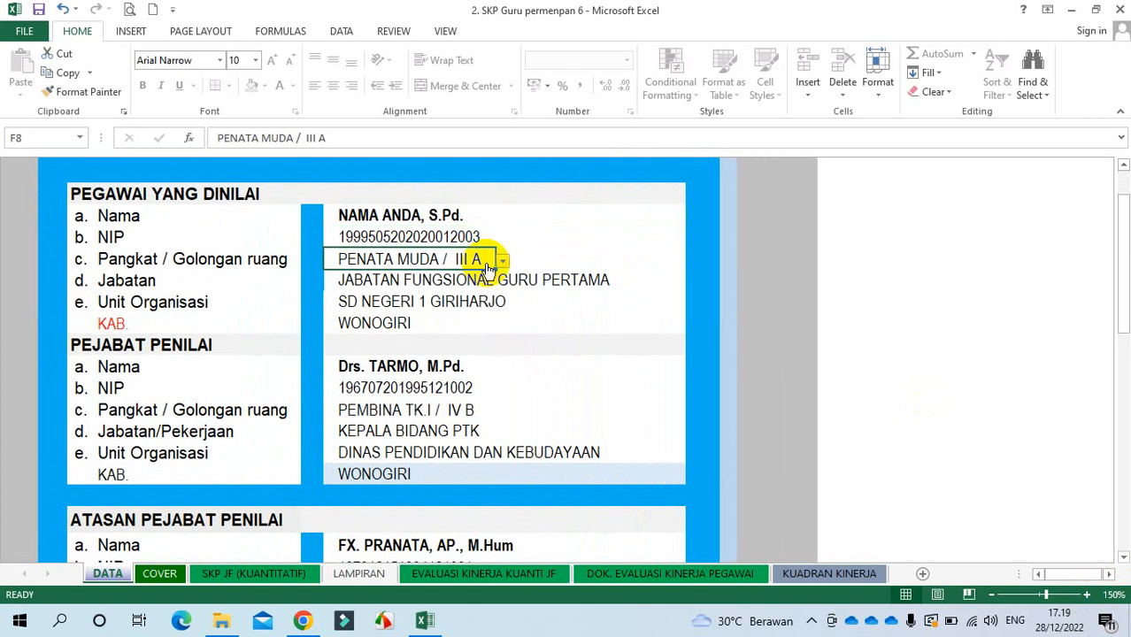
click(543, 284)
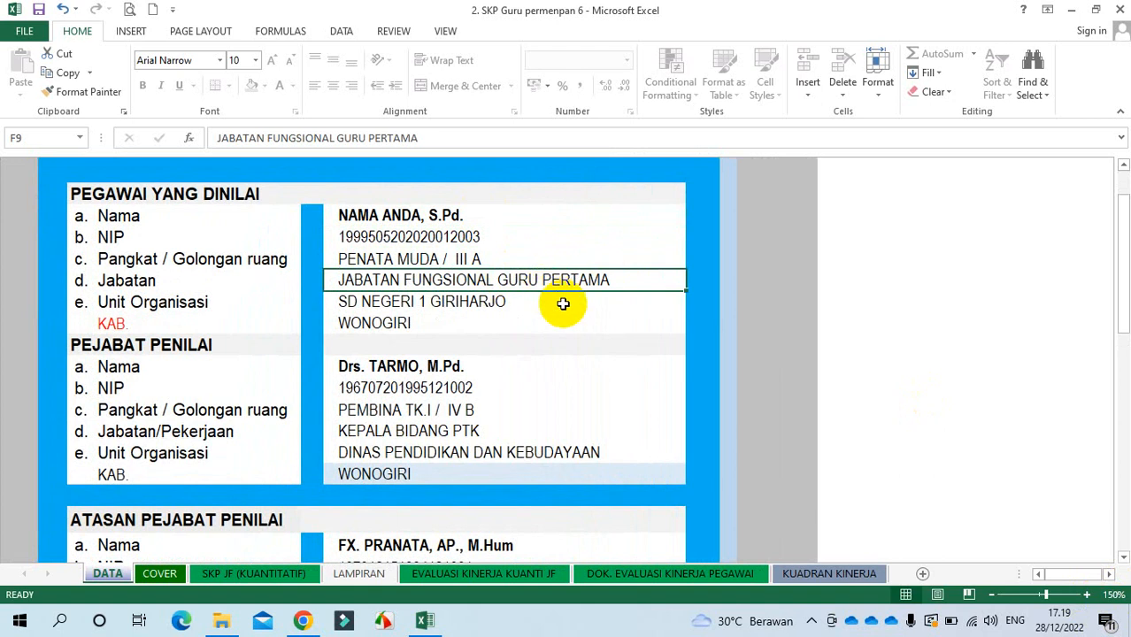
click(520, 306)
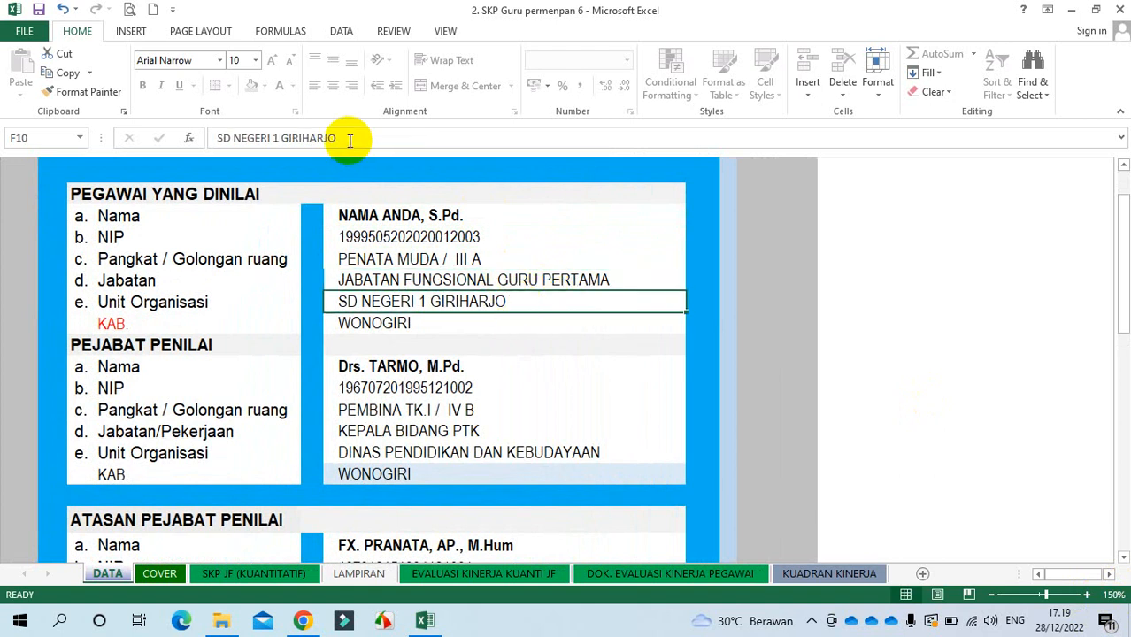
drag(345, 139, 282, 140)
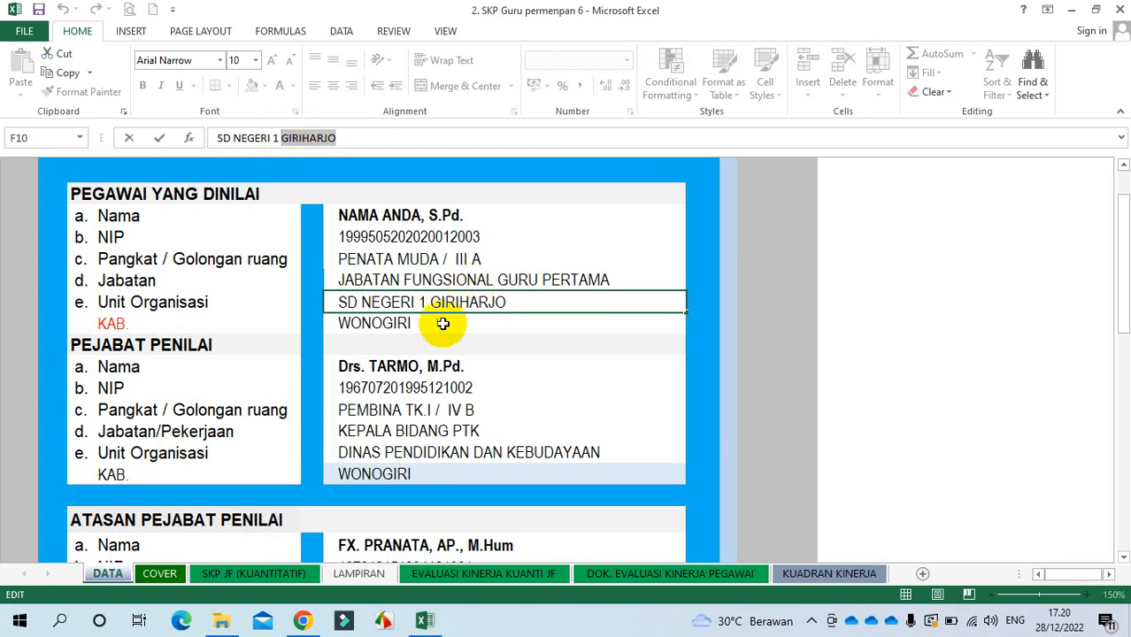
Step: Briefly try rank PENATA MUDA TK.I / III B, then restore PENATA MUDA / III A
click(457, 366)
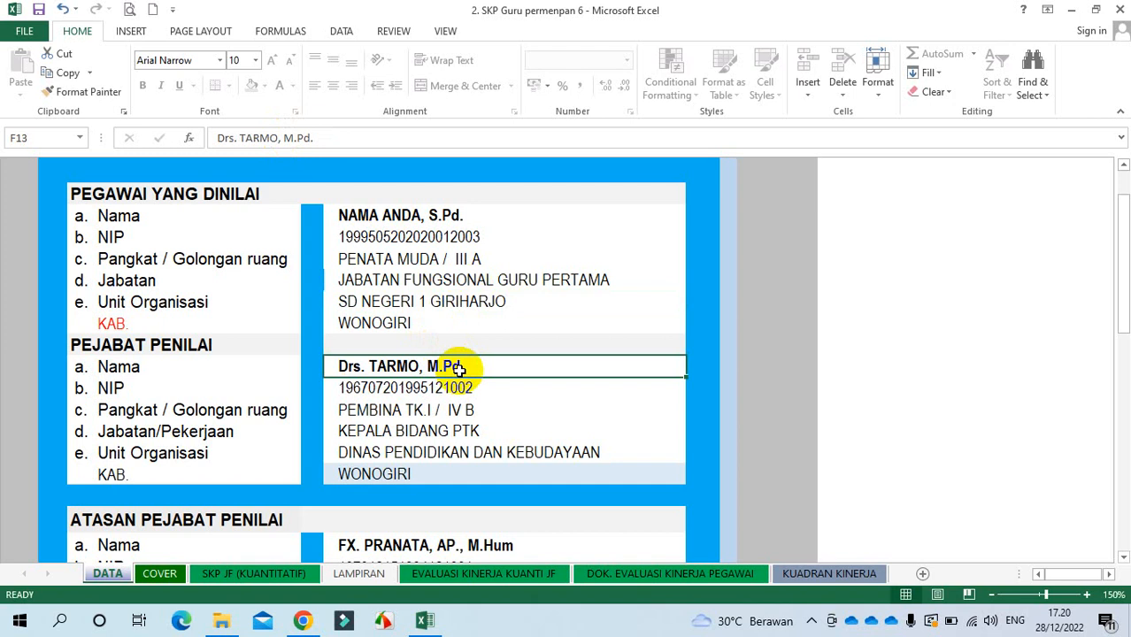
click(463, 259)
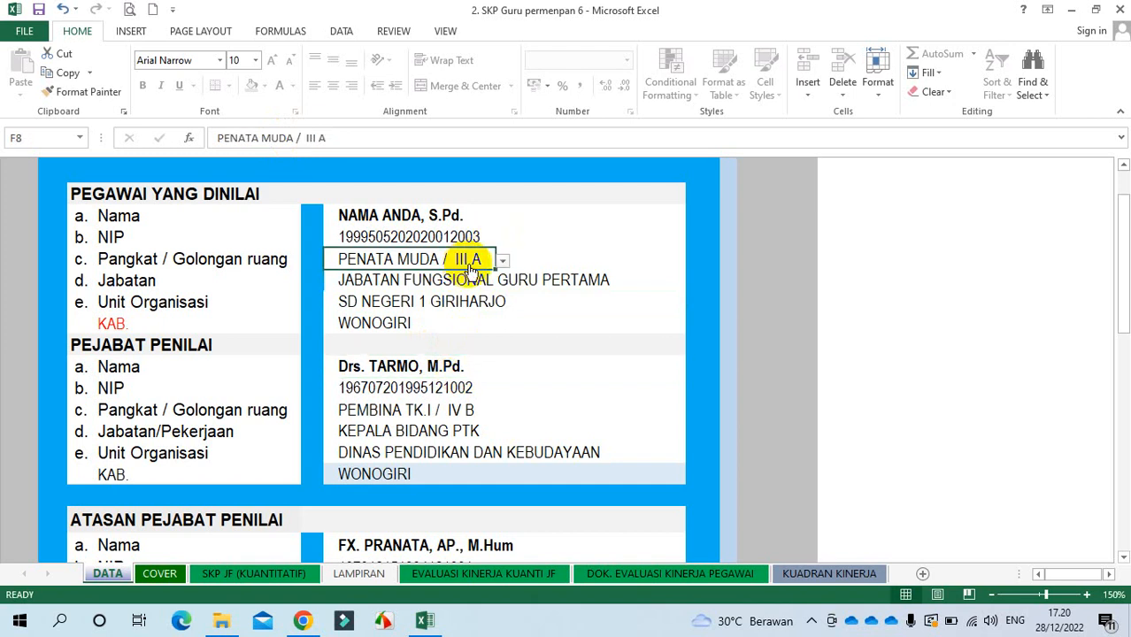
click(502, 259)
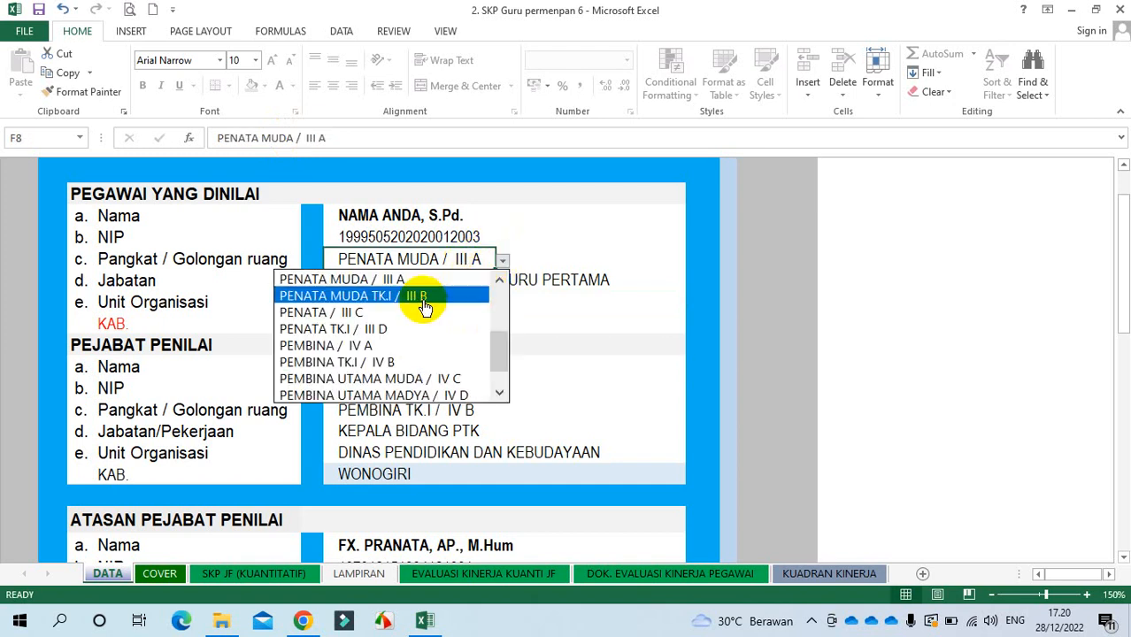
click(424, 297)
click(504, 261)
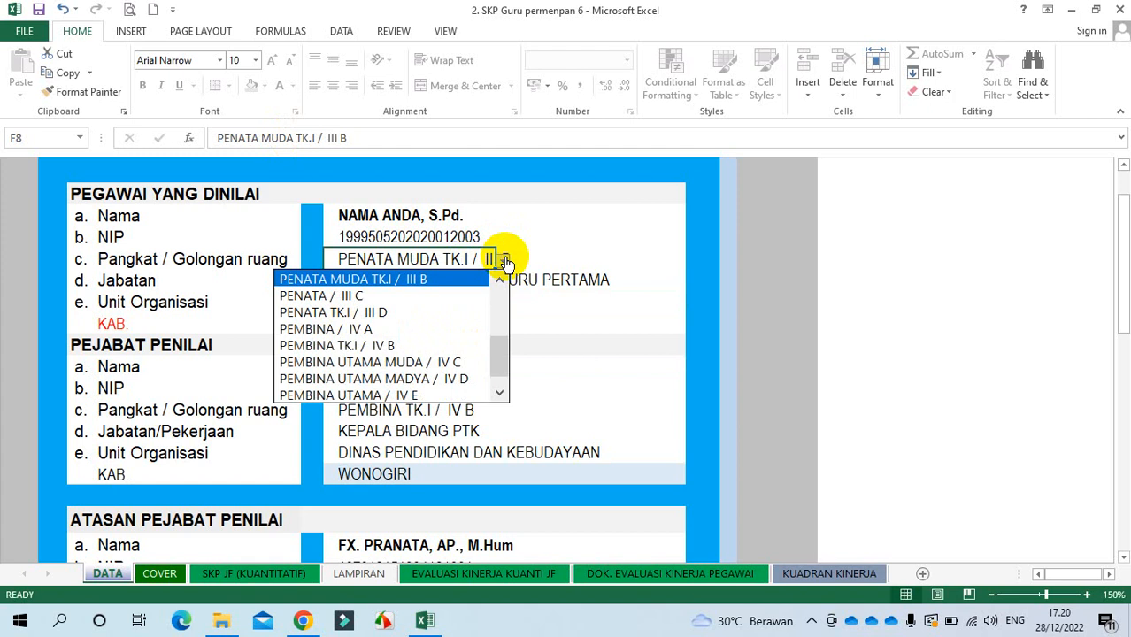
click(613, 357)
click(558, 341)
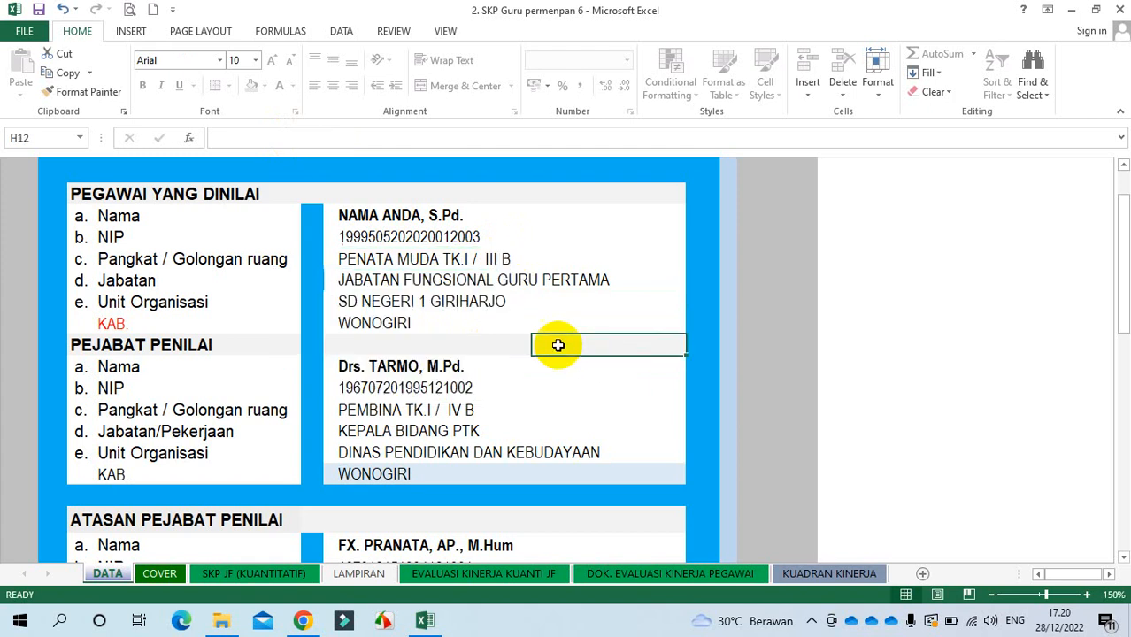
click(479, 258)
click(503, 260)
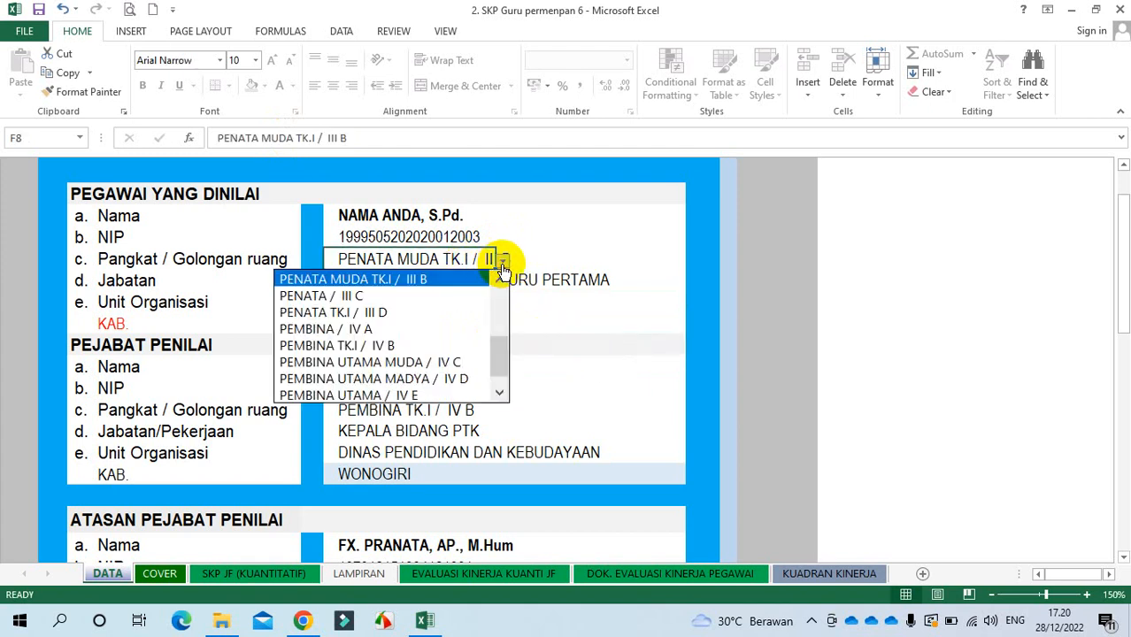
click(501, 274)
click(485, 280)
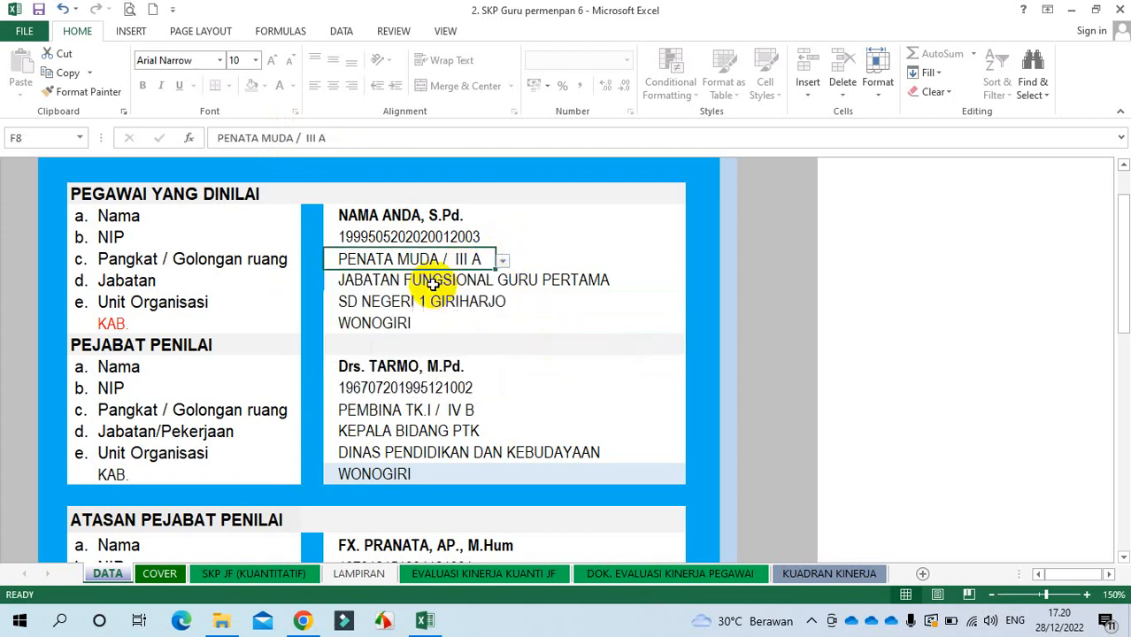
click(432, 368)
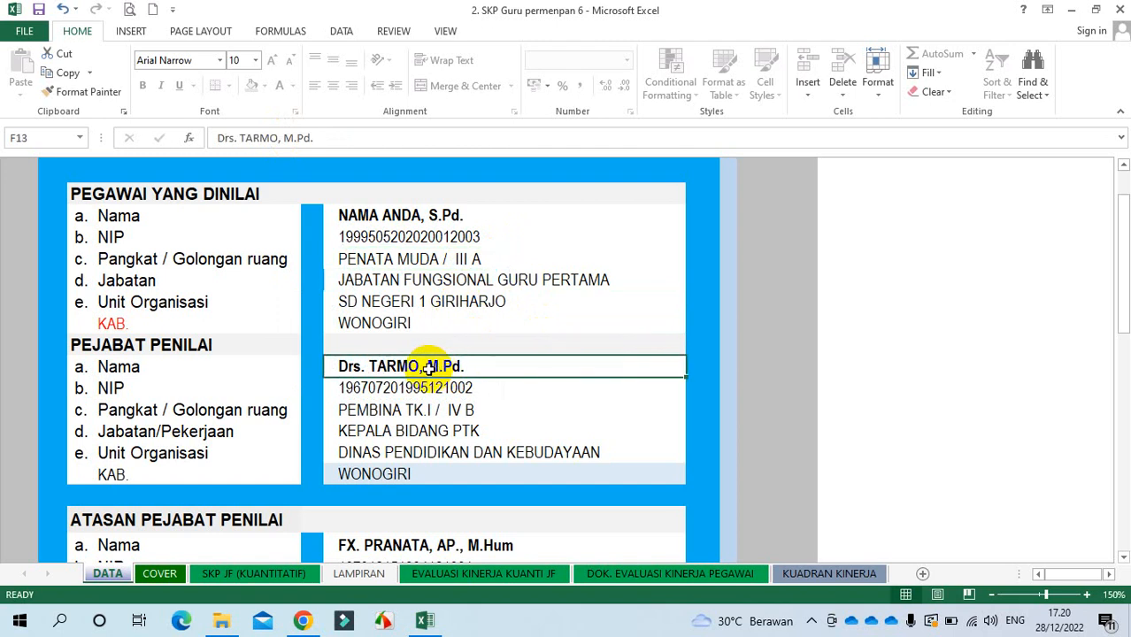
Step: Enter the appraiser's name as 'KEPALA SEKOLAH, S.Pd.' and type their new NIP
key(BackSpace)
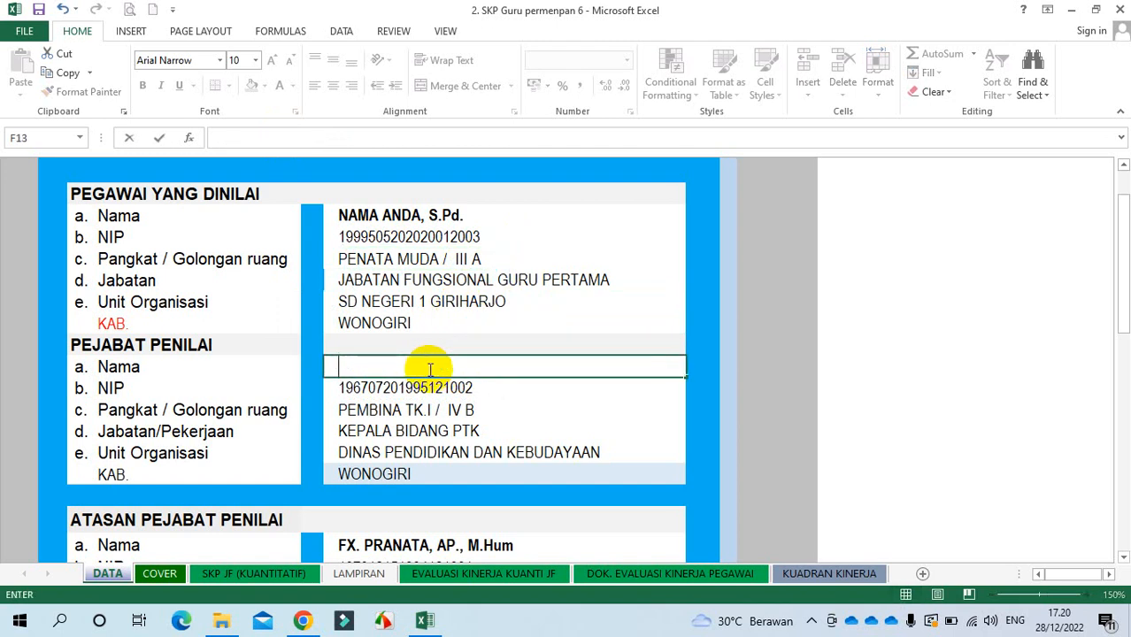
text(KEPALA )
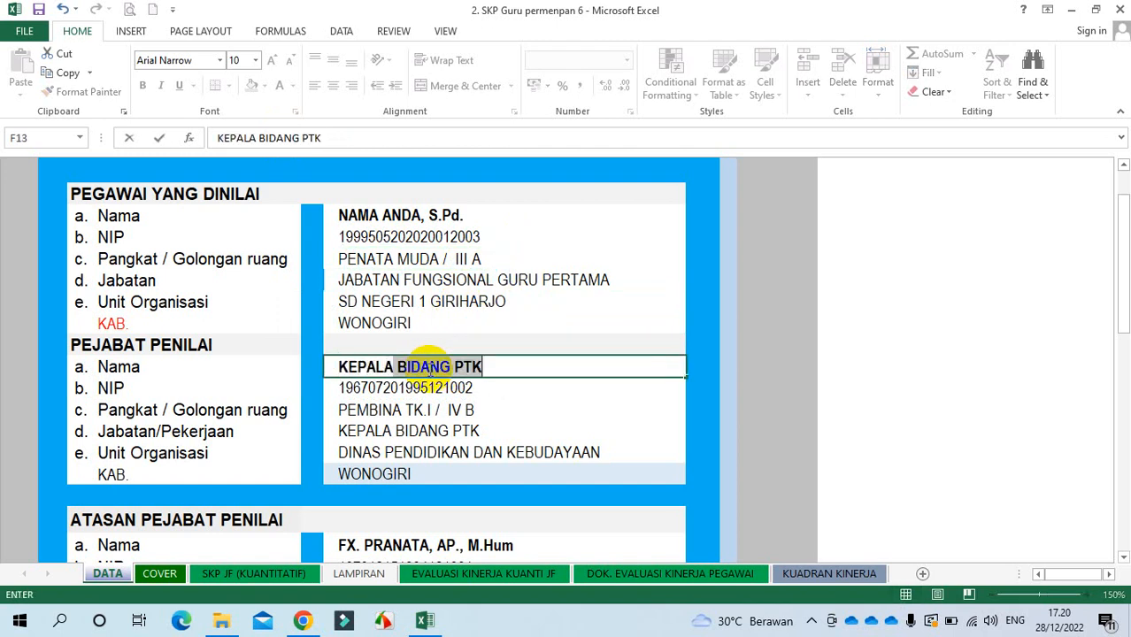
text(SEKOLAH)
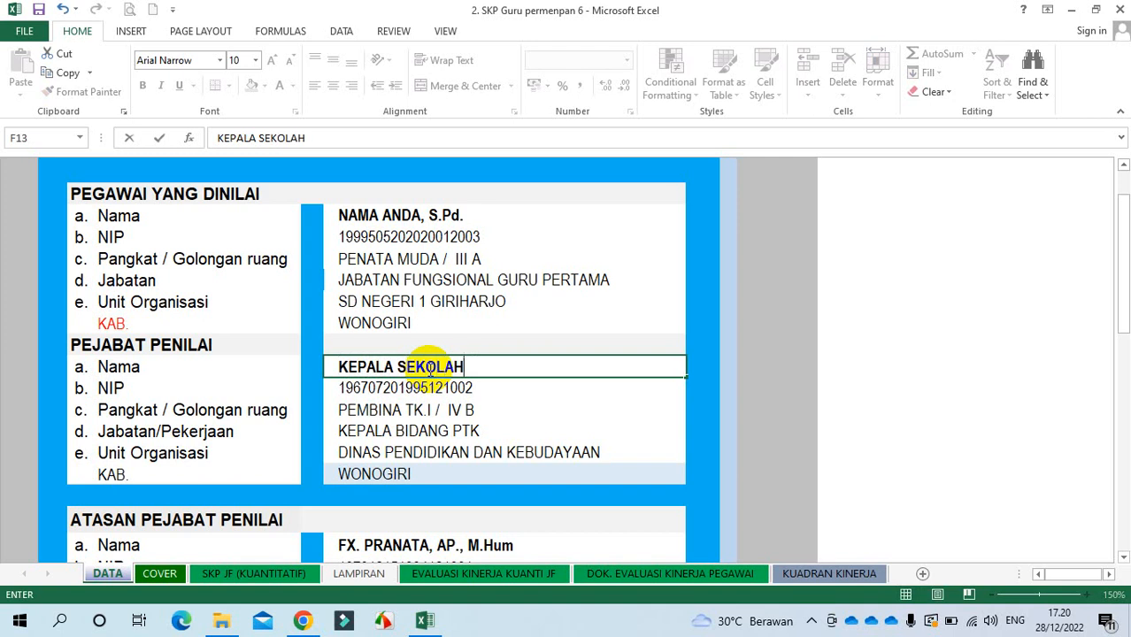
text(, S.Pd.)
key(Return)
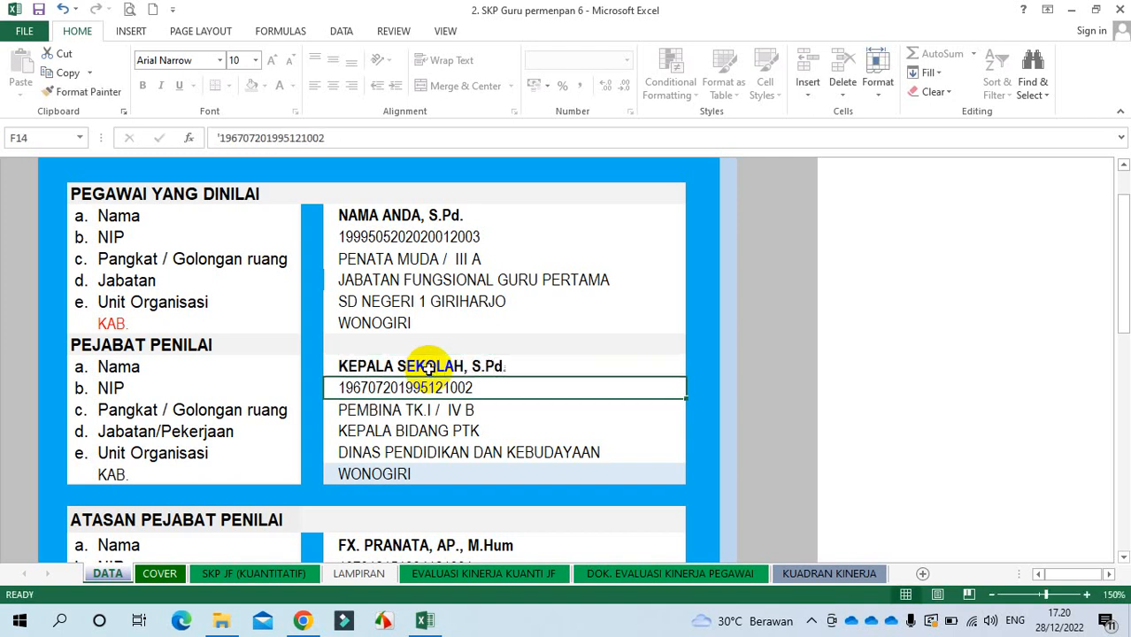
key(BackSpace)
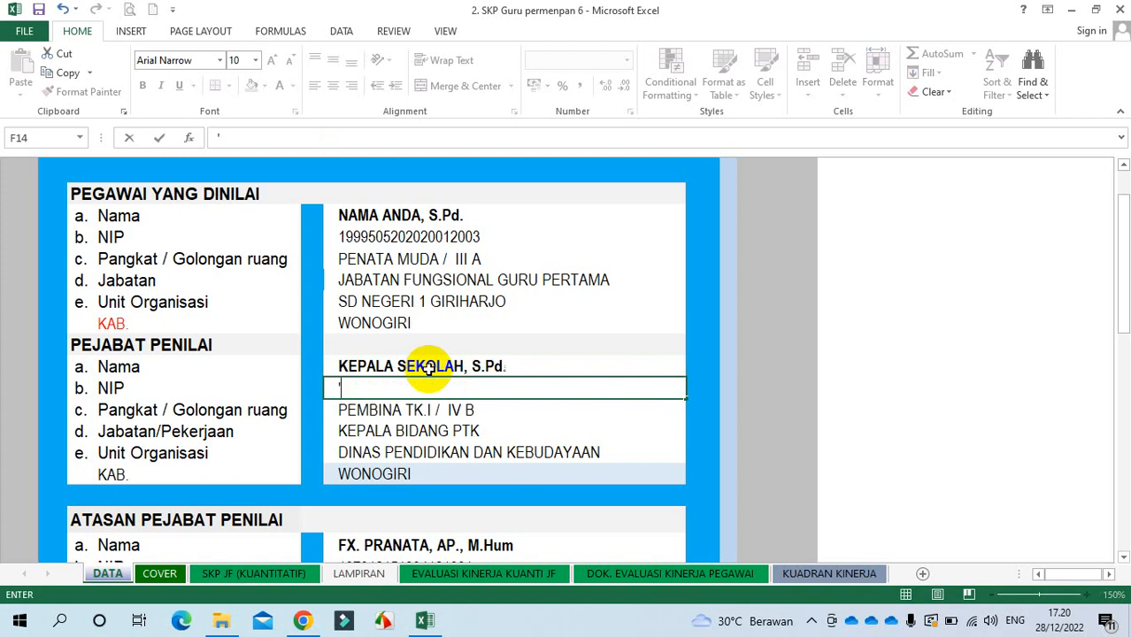
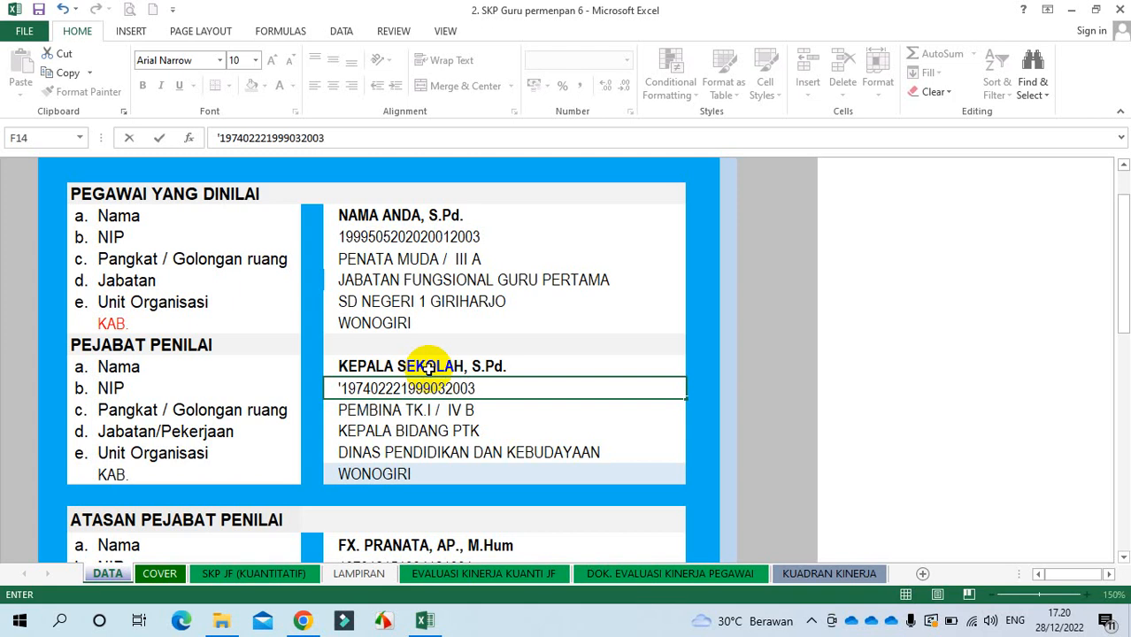
key(Return)
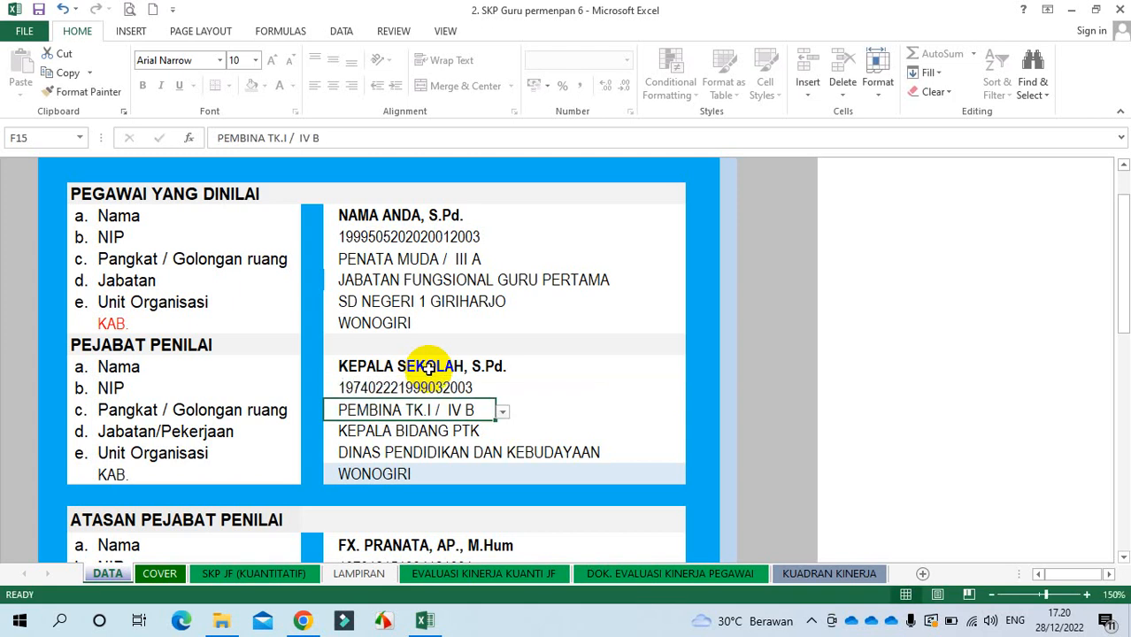
Step: Set the appraiser's rank to PENATA TK.I / III D, position KEPALA SEKOLAH, unit SD NEGERI 1 GIRIHARJO
click(502, 413)
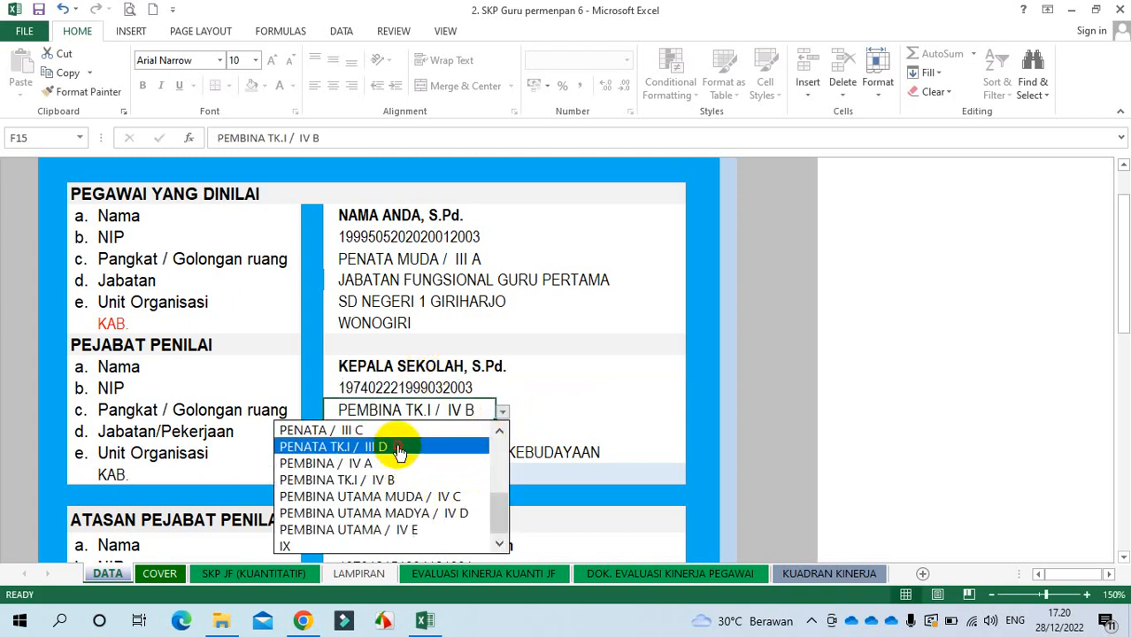
click(405, 447)
click(475, 429)
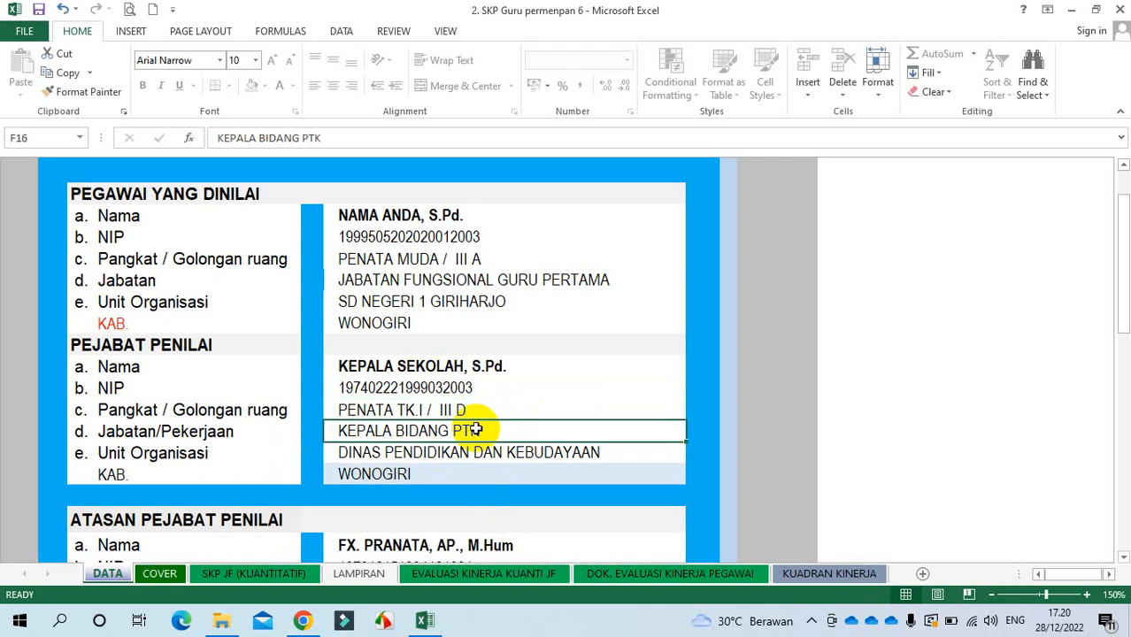
text(KEPALA SEKOLAH,)
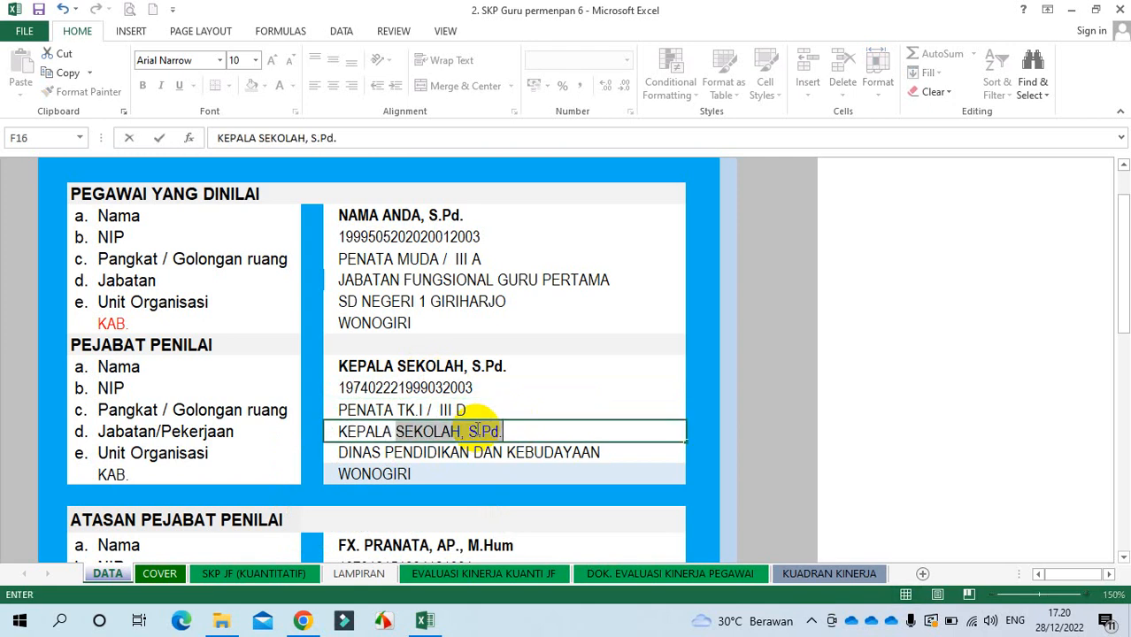
key(BackSpace)
key(BackSpace)
key(BackSpace)
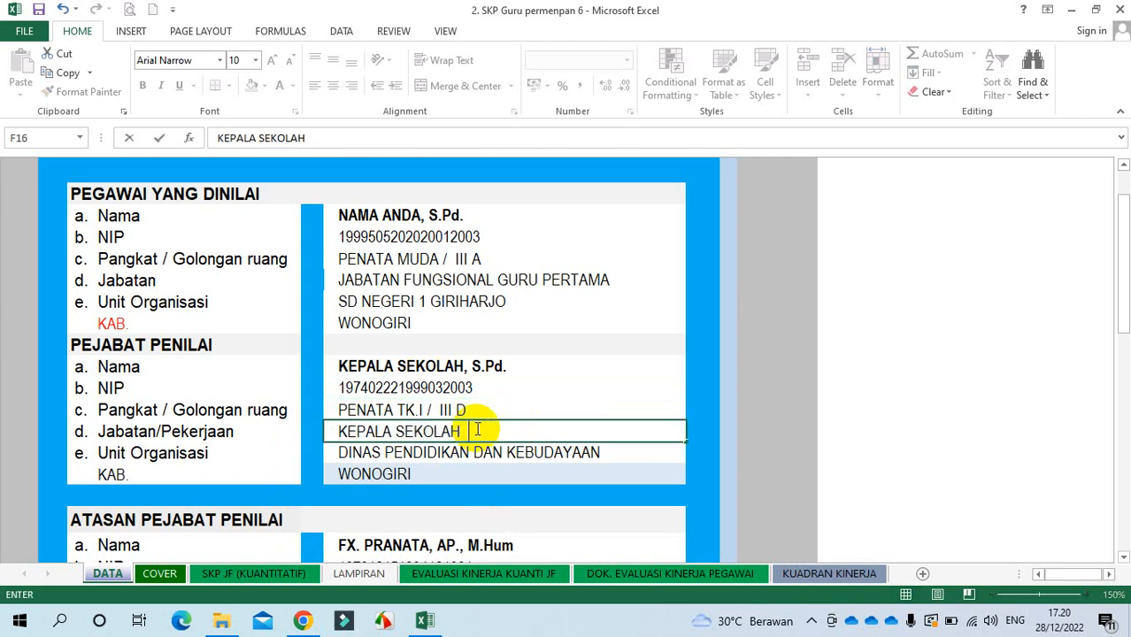
key(Return)
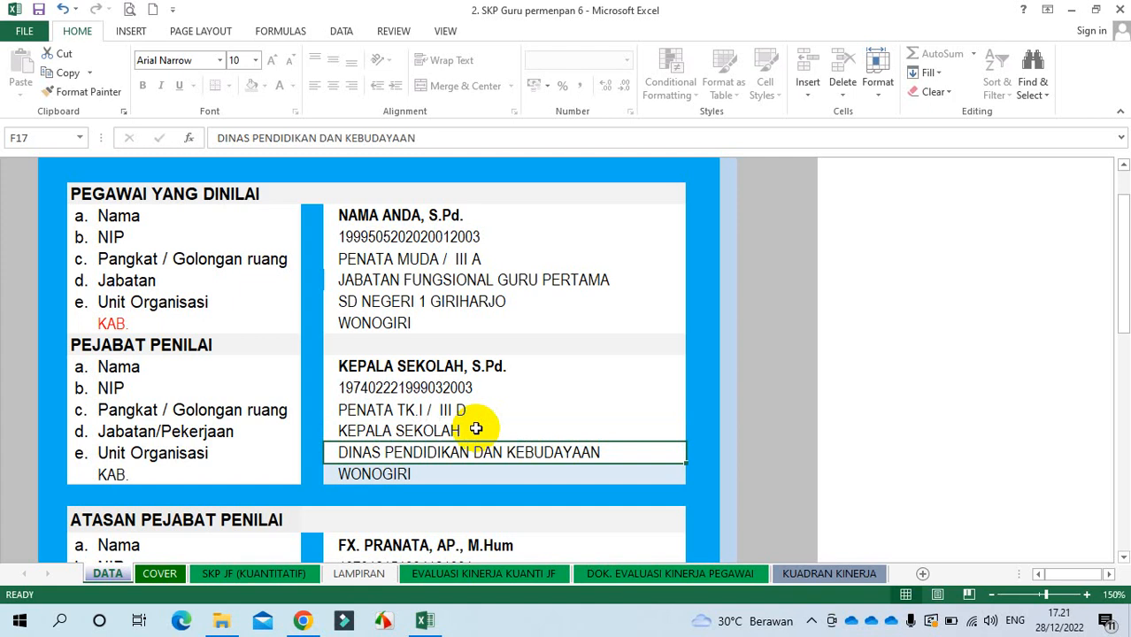
text(SD )
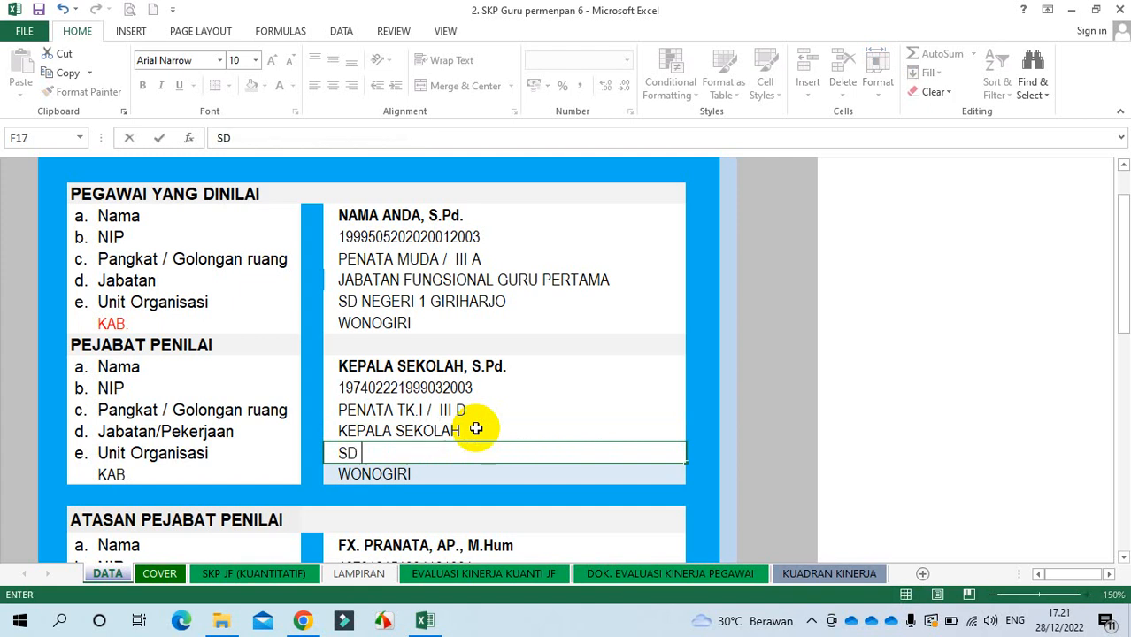
text(NEGERI )
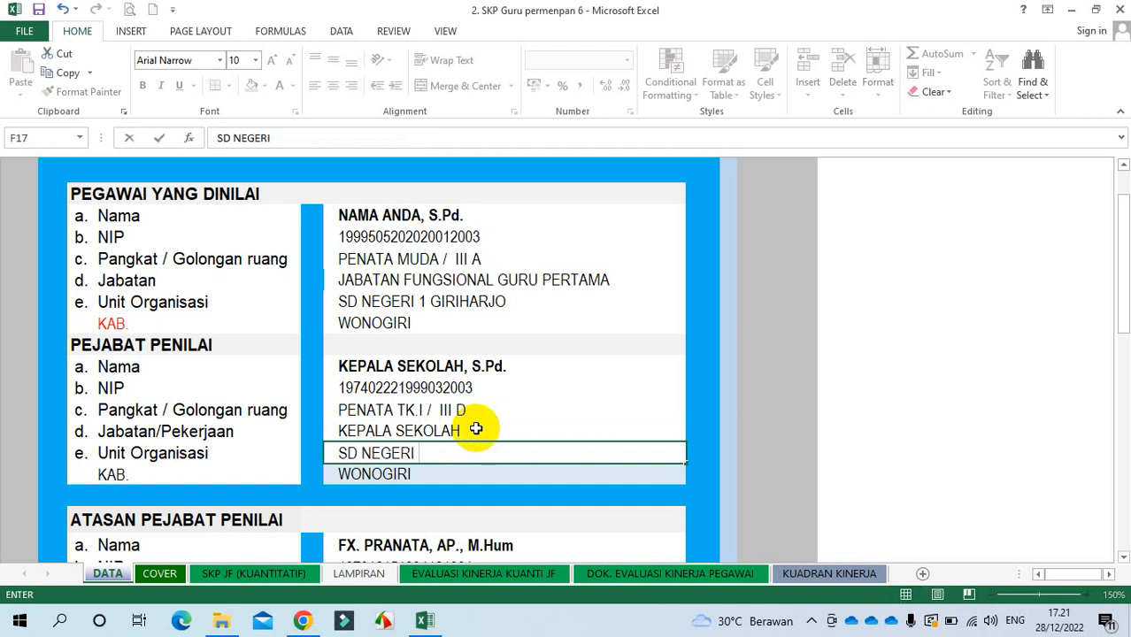
text(1 GIRIHARJO)
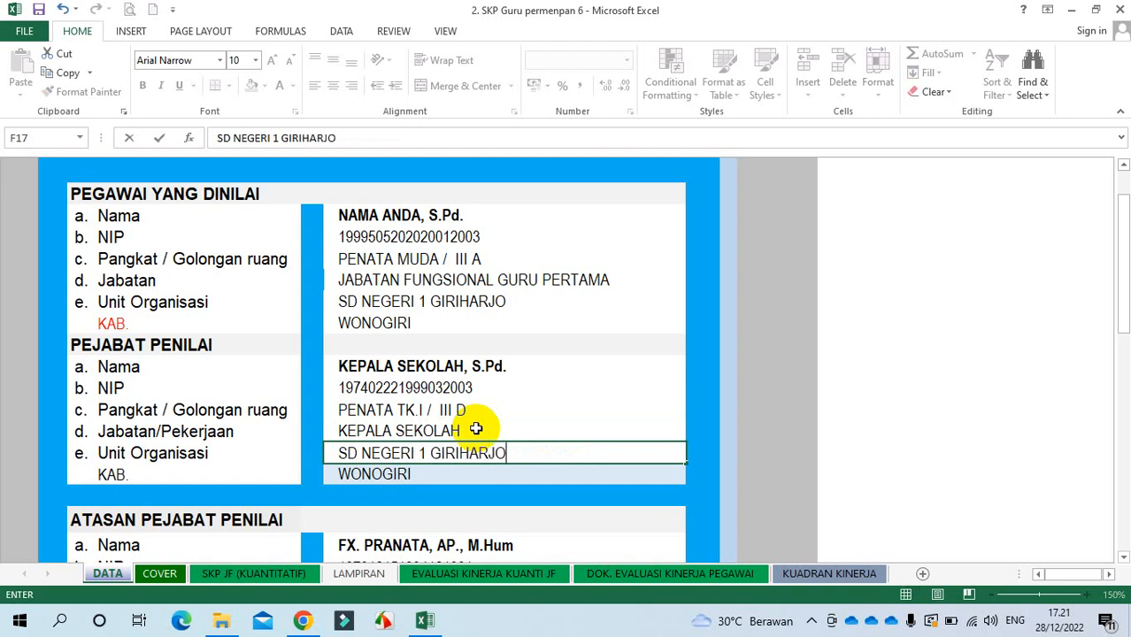
key(Return)
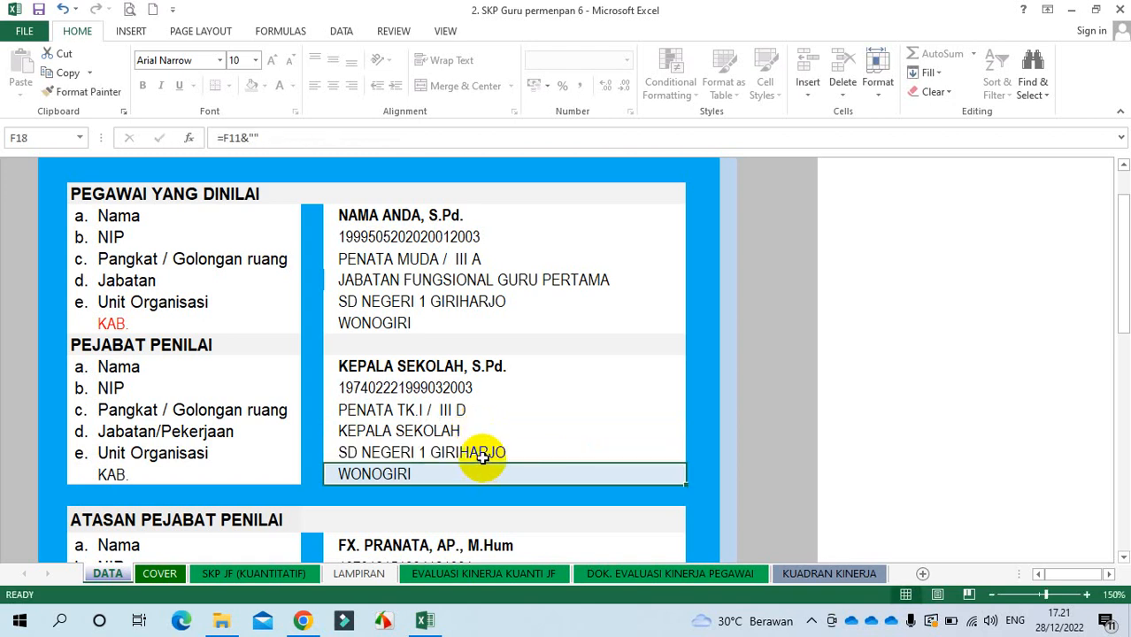
click(479, 454)
click(469, 301)
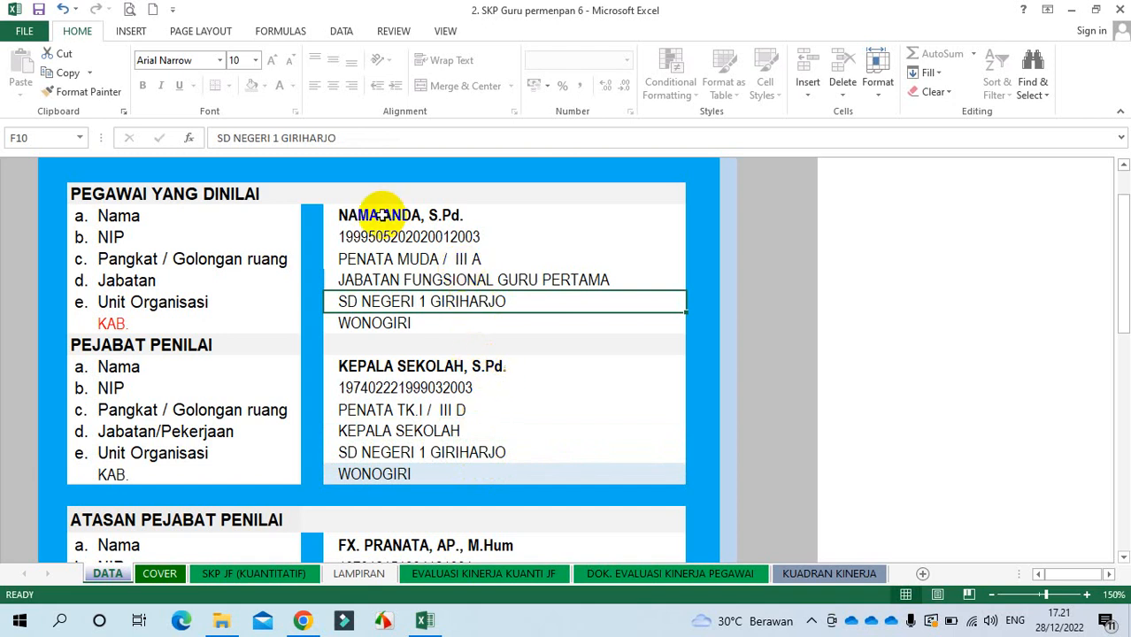
drag(380, 215, 376, 323)
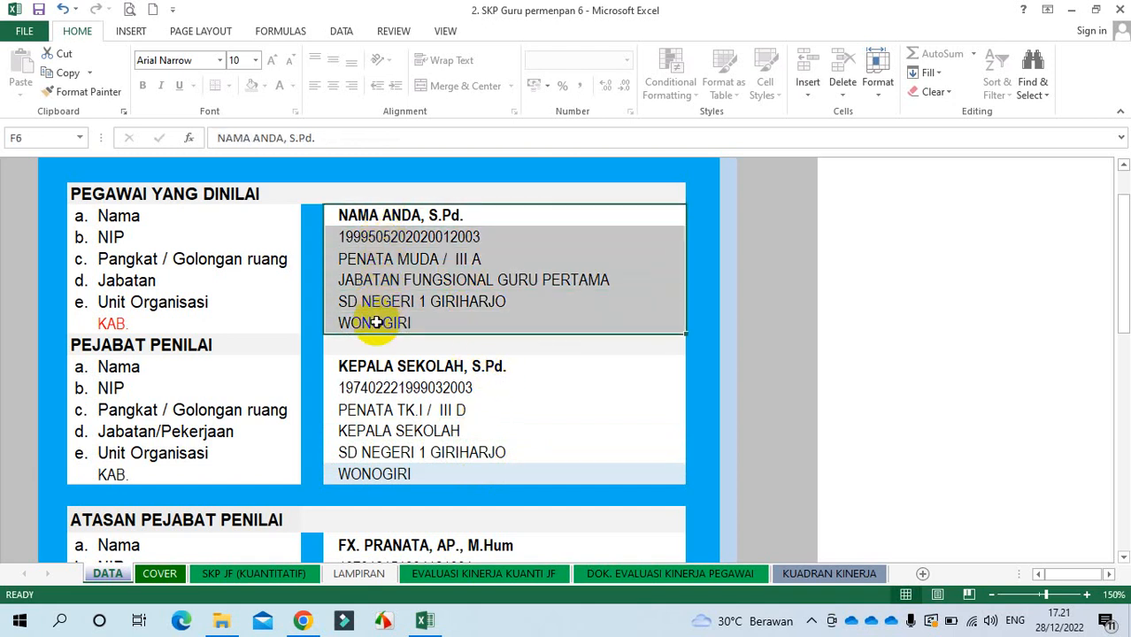
click(396, 366)
drag(395, 365, 397, 473)
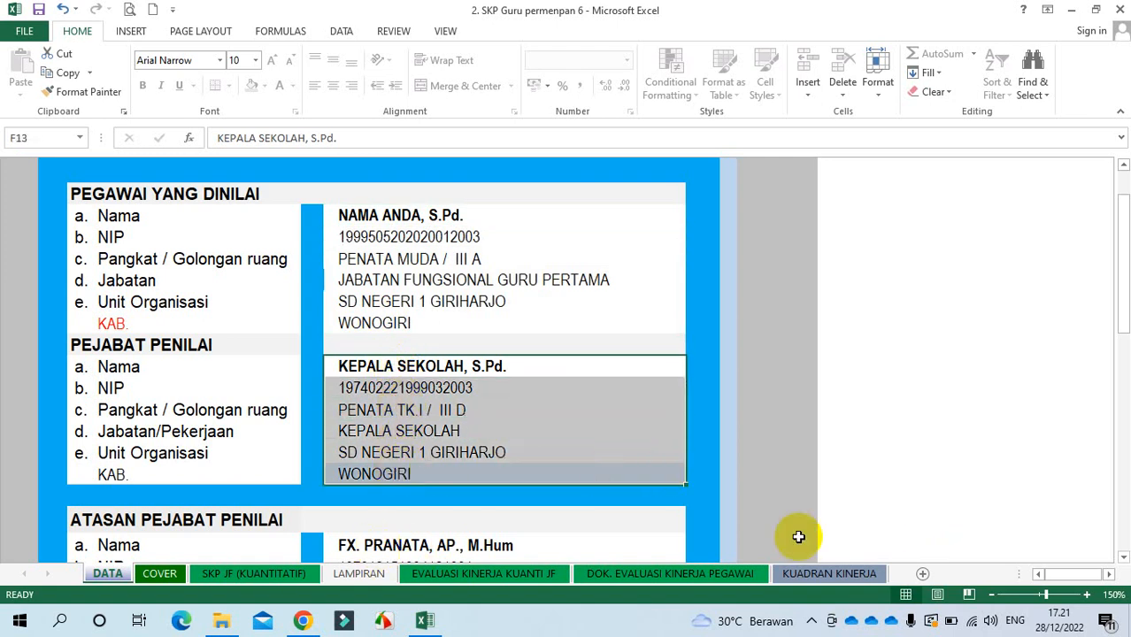
click(390, 546)
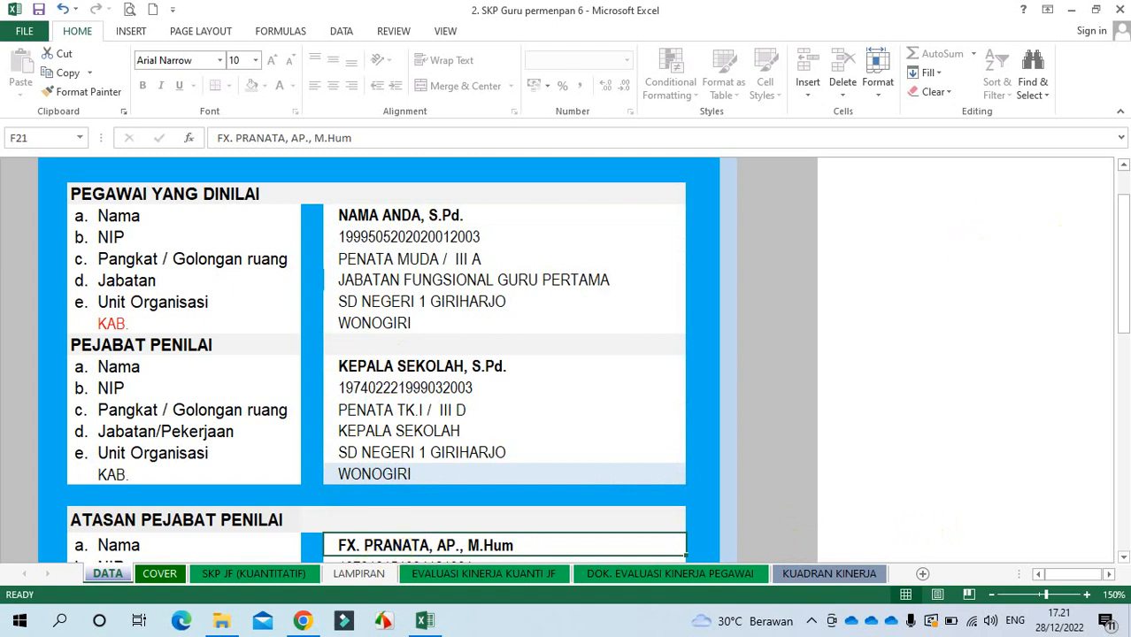
drag(1123, 246, 1112, 443)
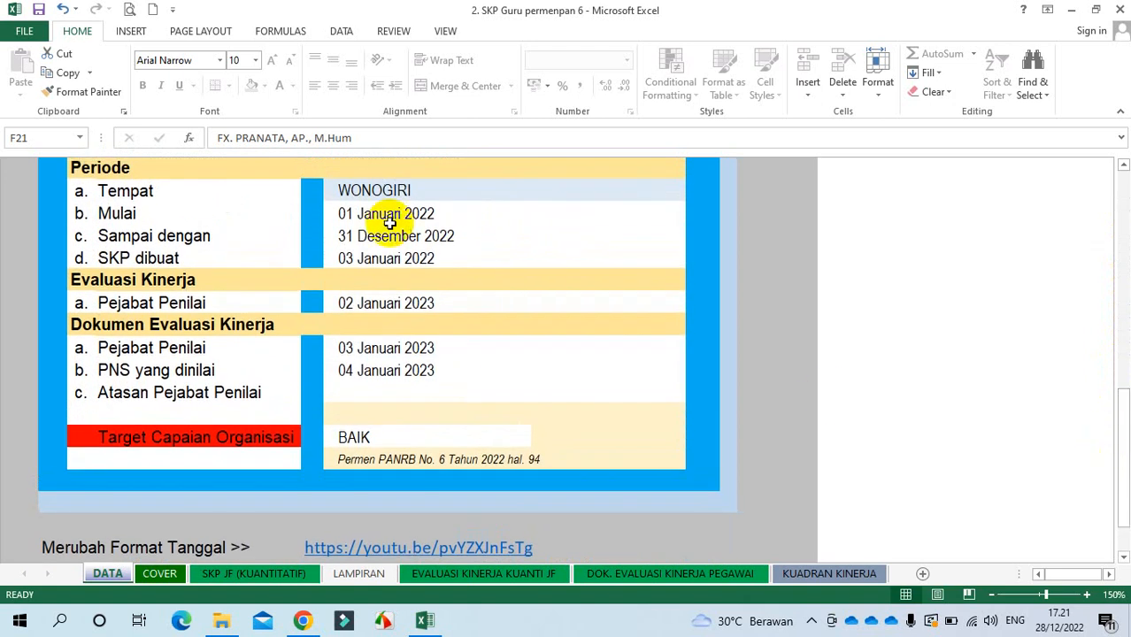
Step: Review period, SKP creation and evaluation dates plus the BAIK rating, then open the SKP JF (KUANTITATIF) sheet
click(380, 215)
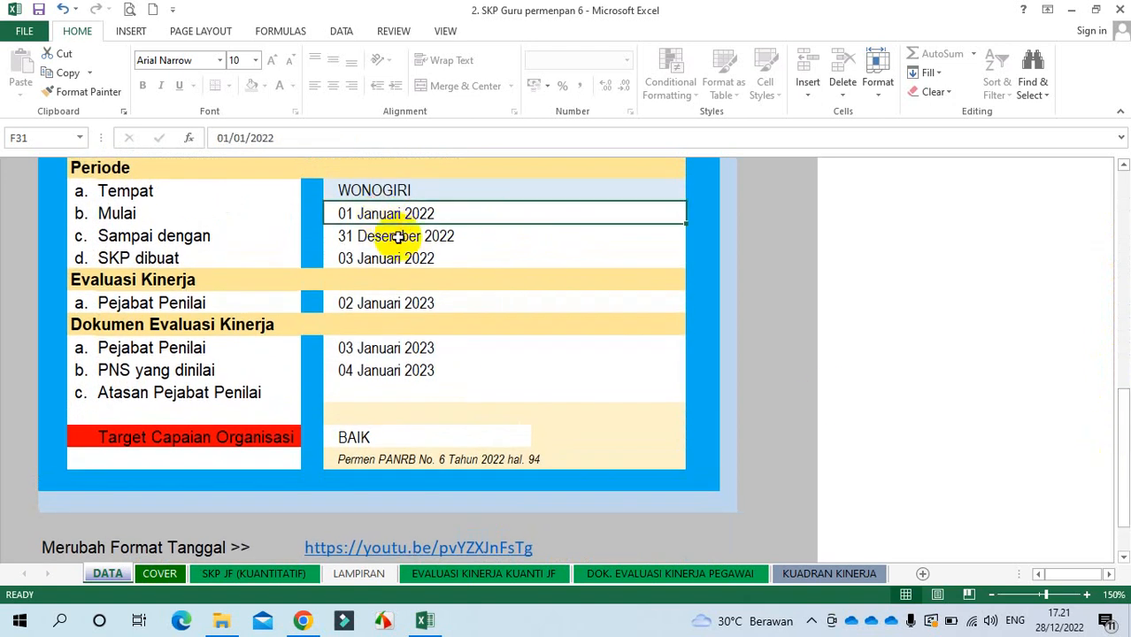
click(404, 236)
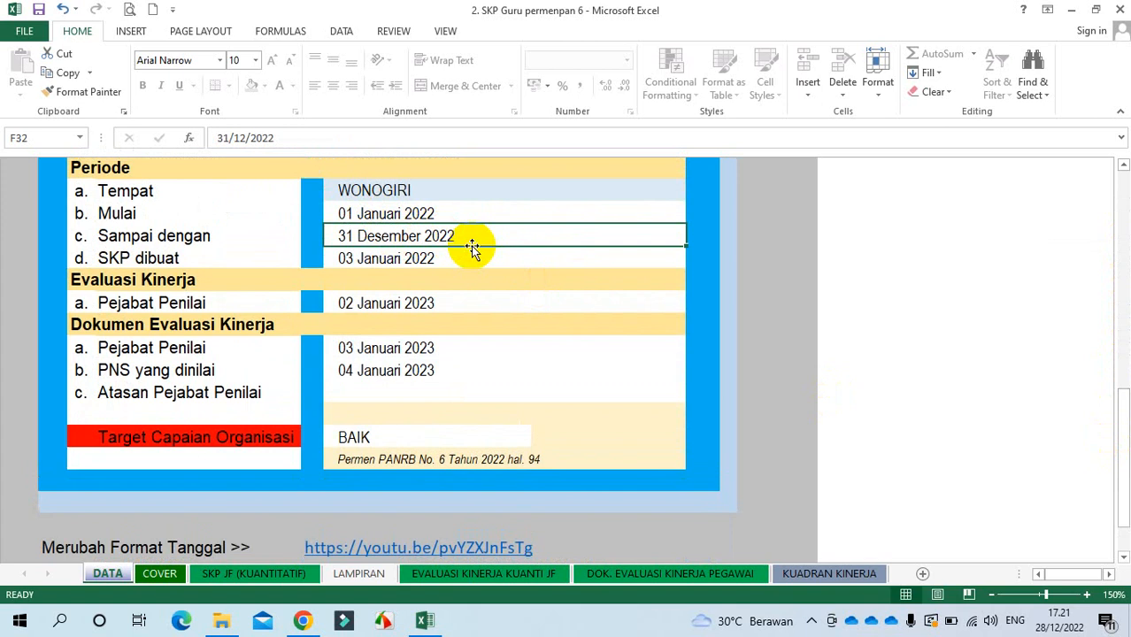
click(363, 258)
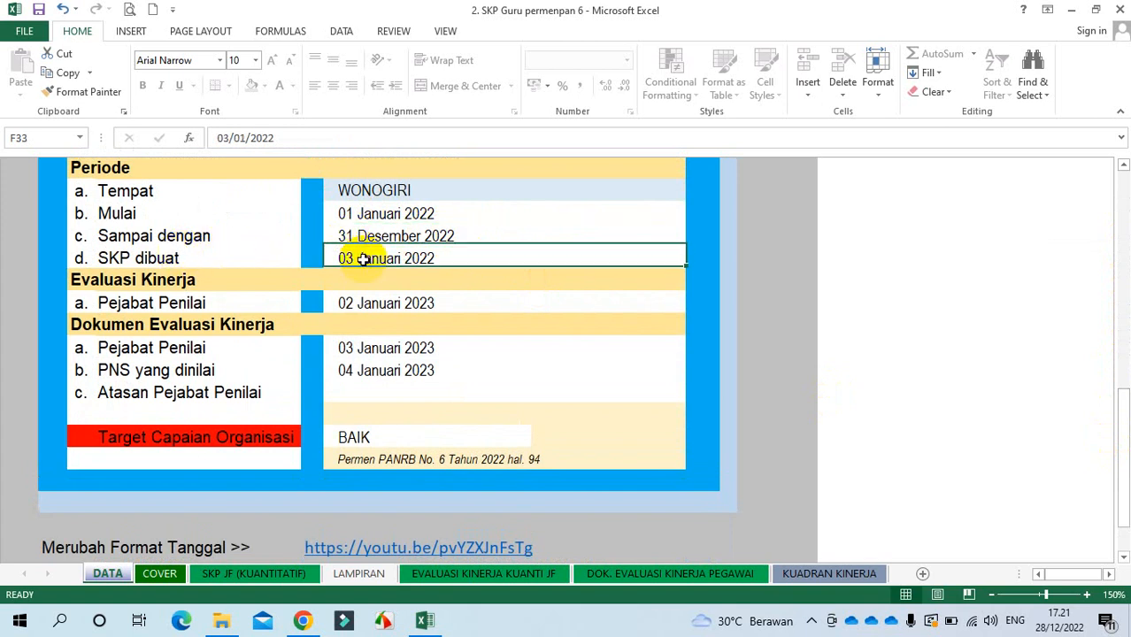
click(350, 214)
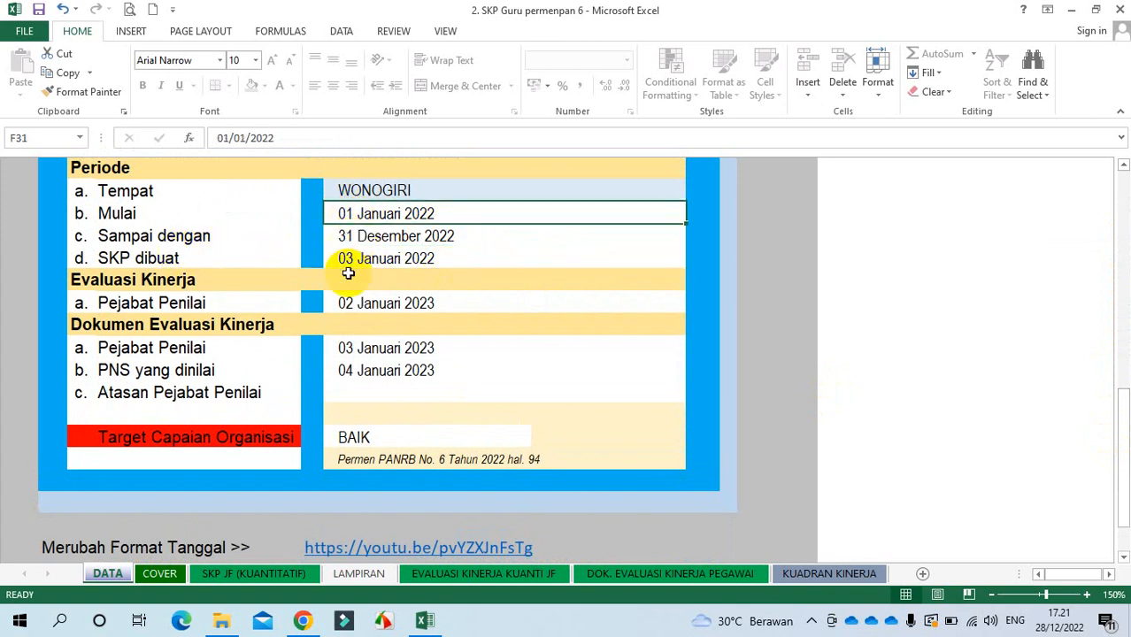
click(349, 258)
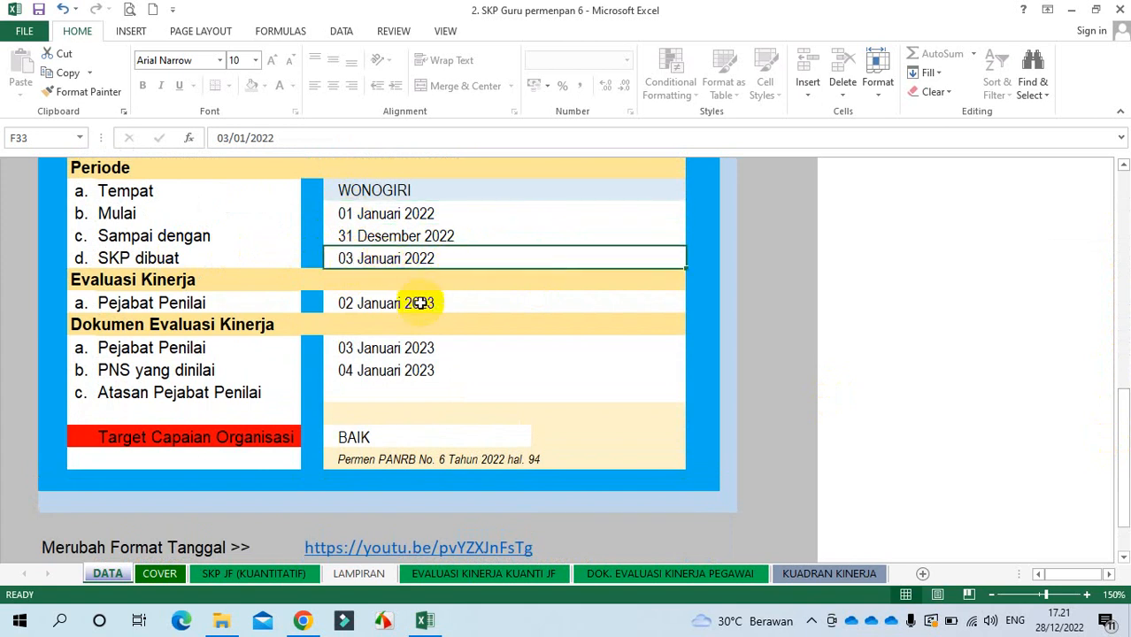
click(345, 310)
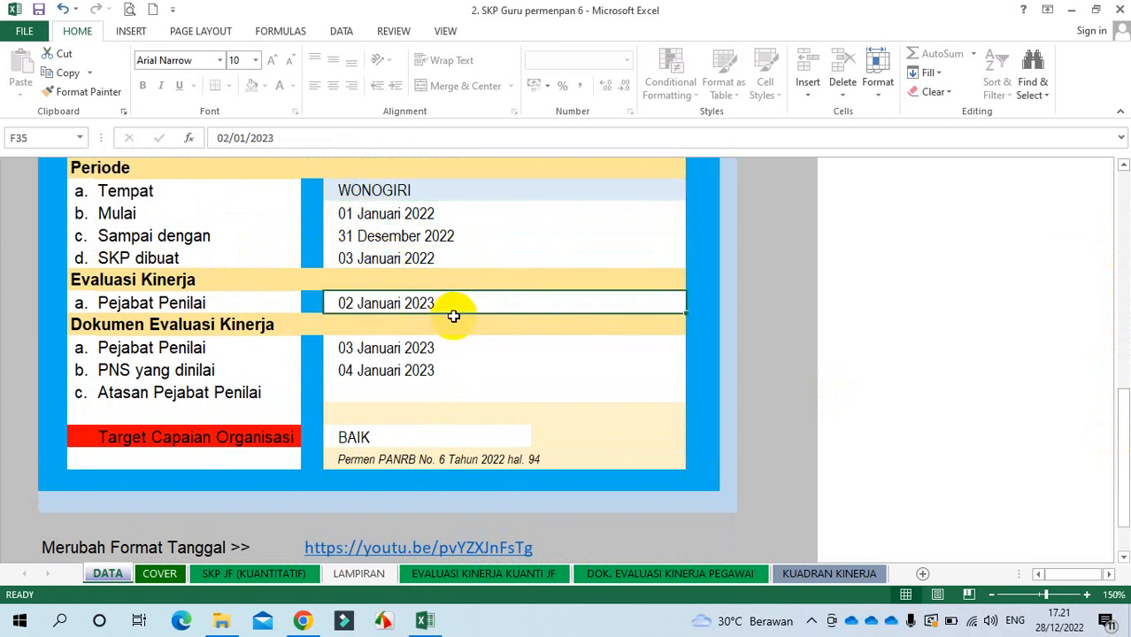
click(394, 348)
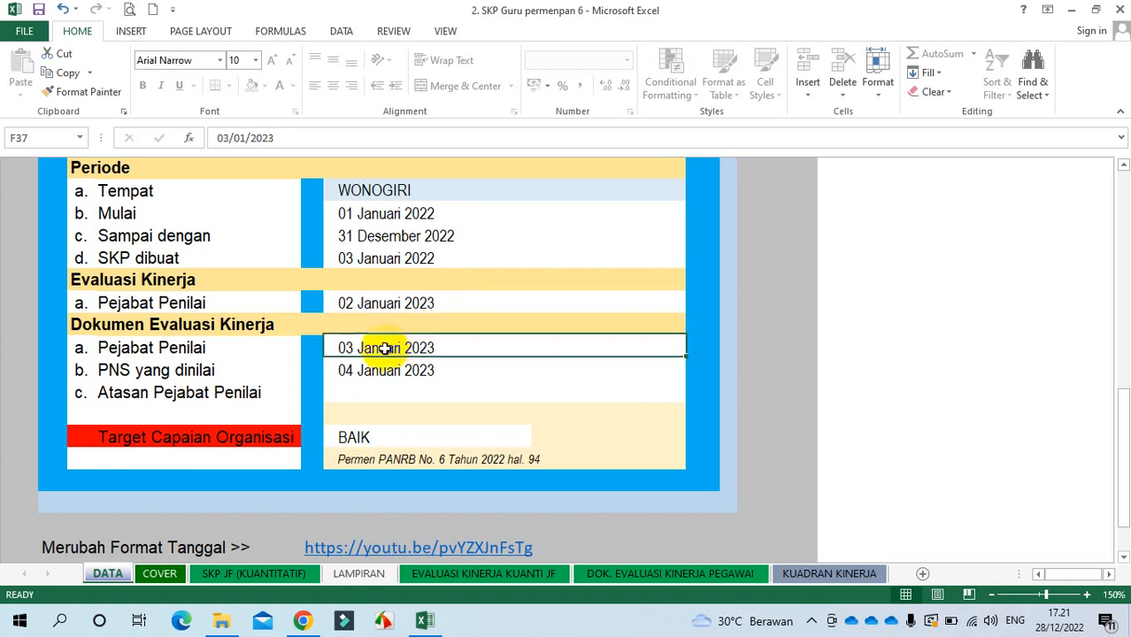
click(379, 371)
click(361, 440)
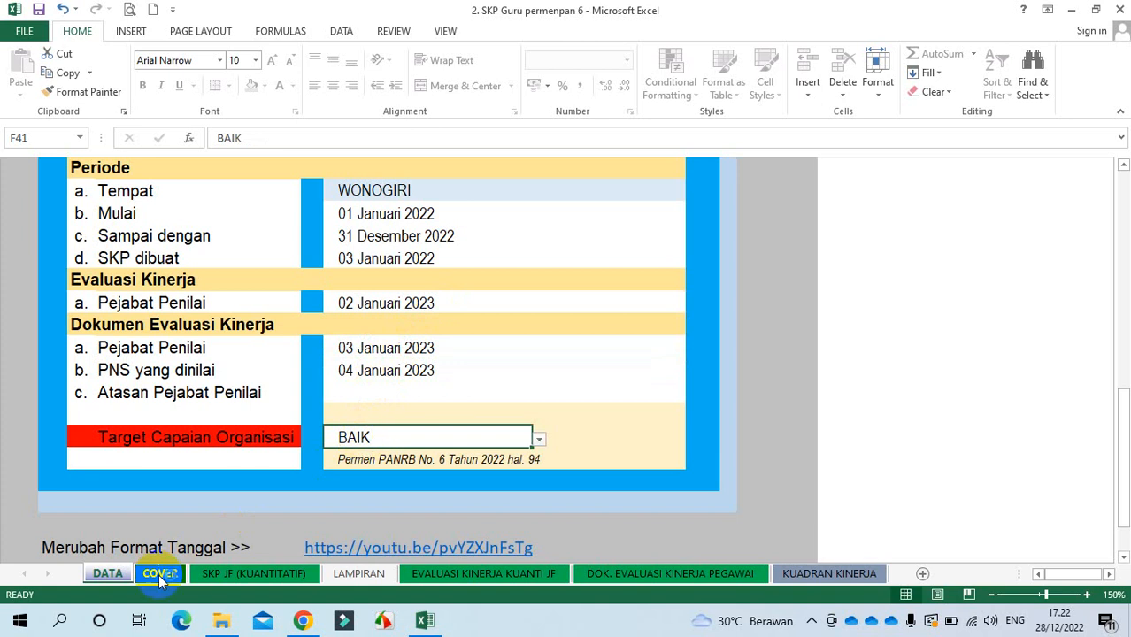
click(219, 572)
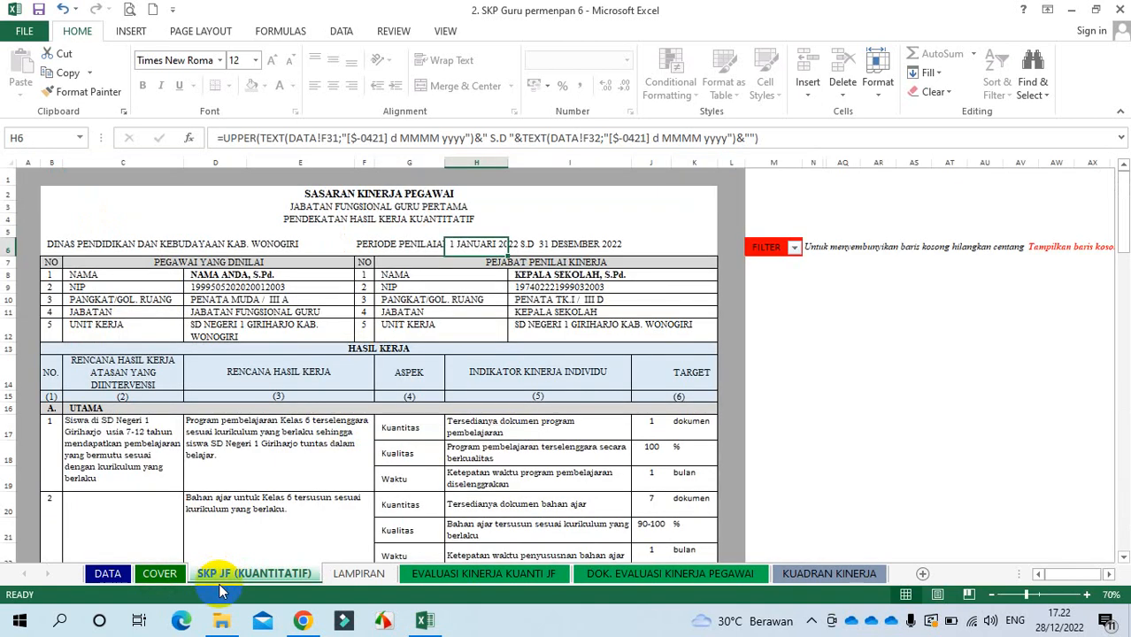
Step: Inspect the employee entries and first work plans, checking the Girihajo spelling and Kelas 6 text
click(217, 275)
click(135, 431)
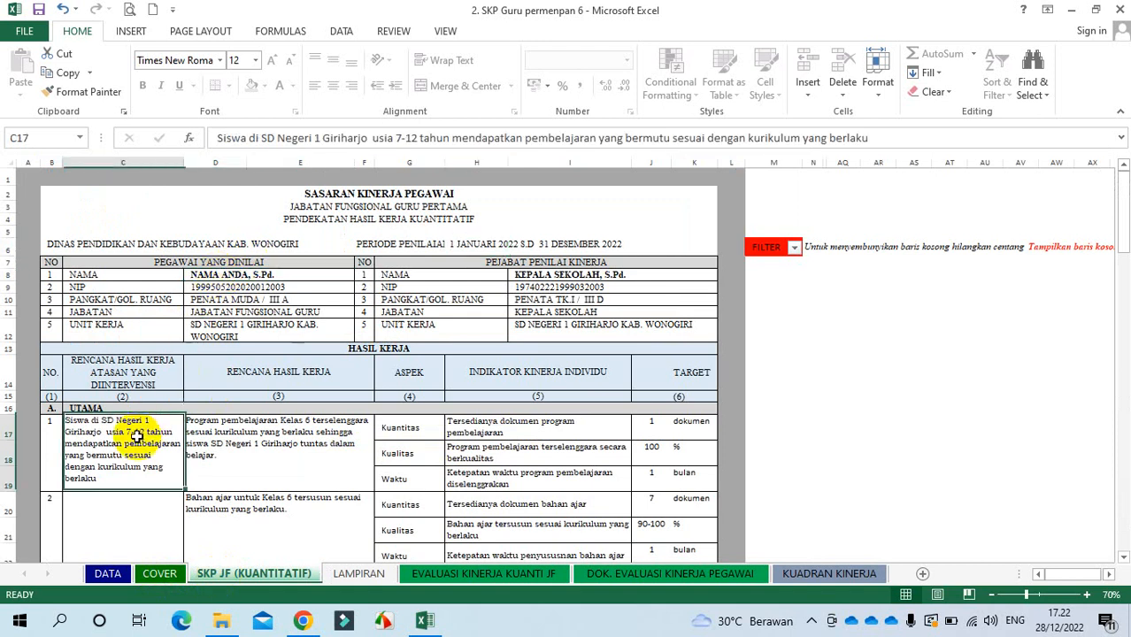
click(237, 325)
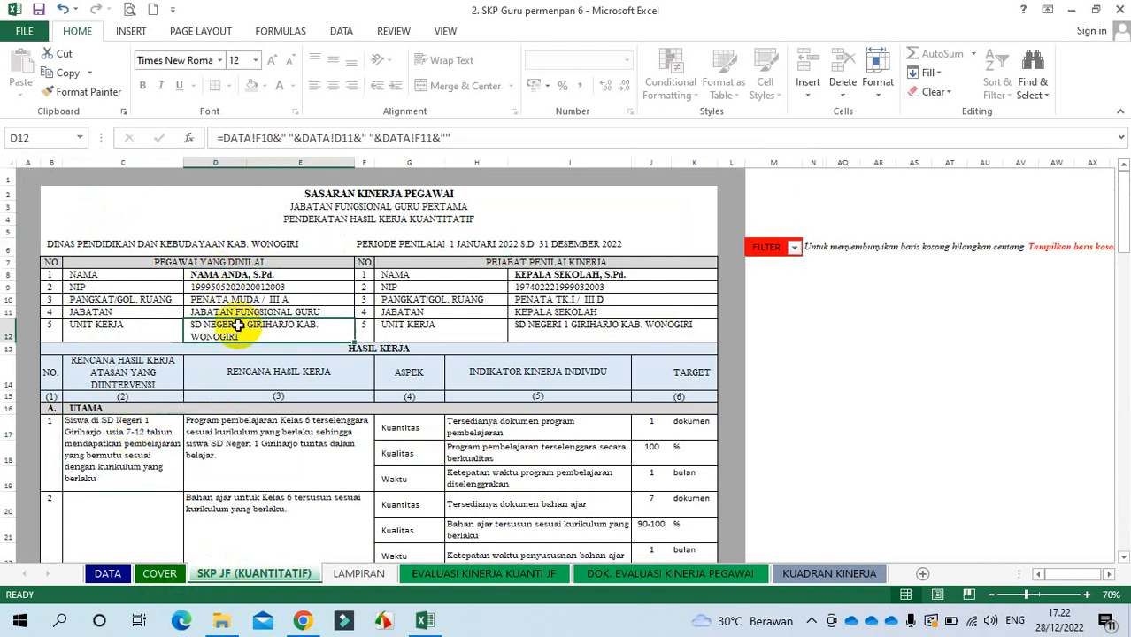
click(133, 437)
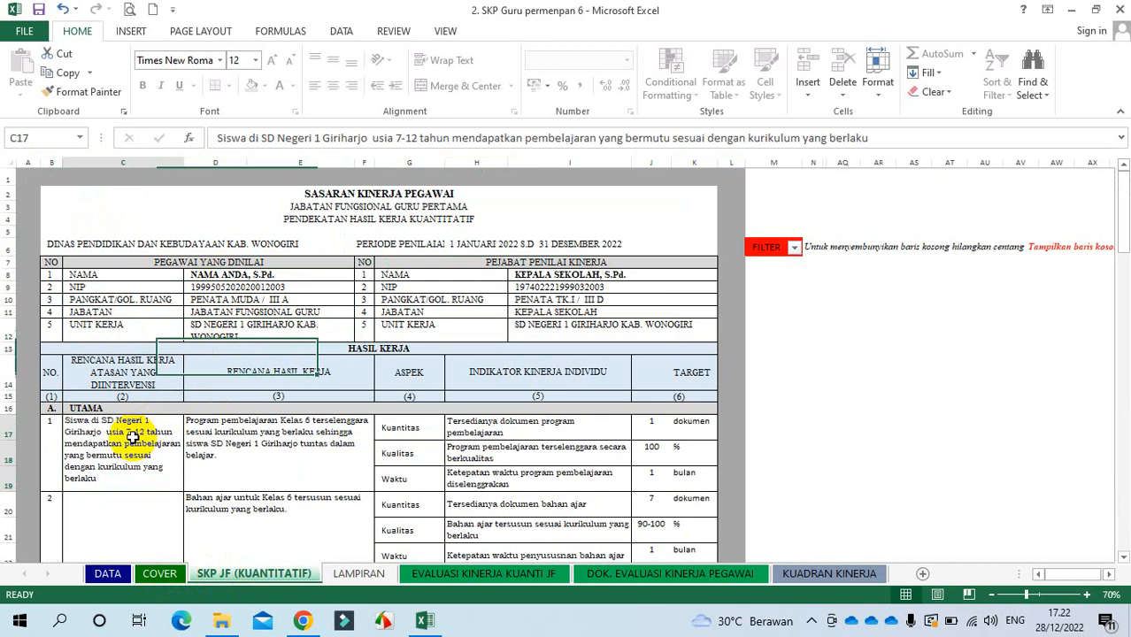
click(372, 140)
drag(369, 139, 324, 139)
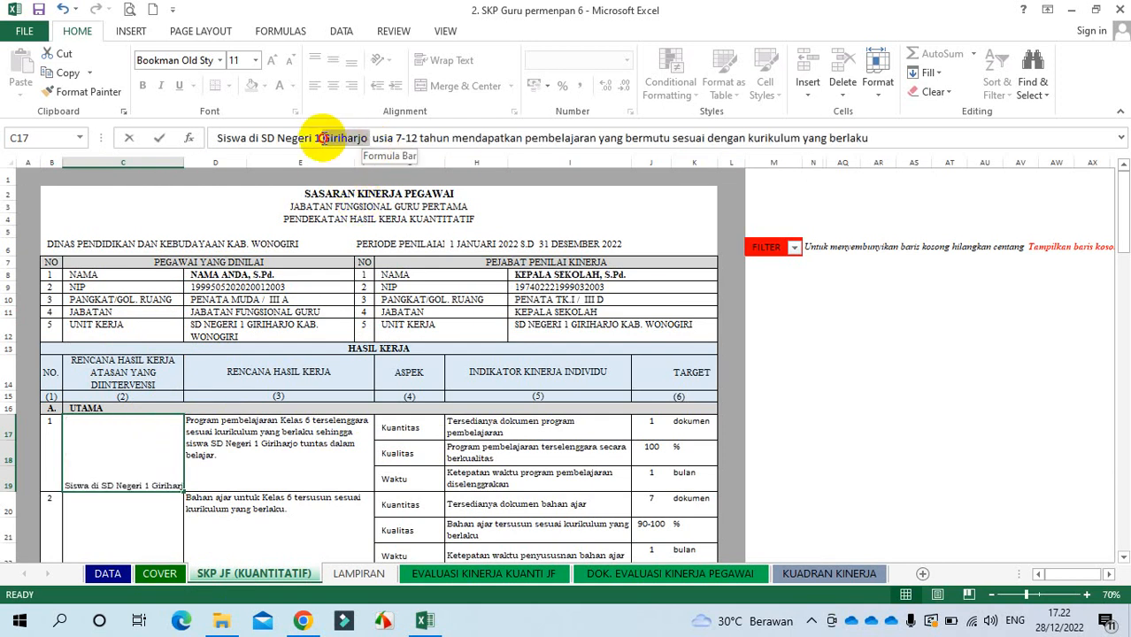
click(314, 447)
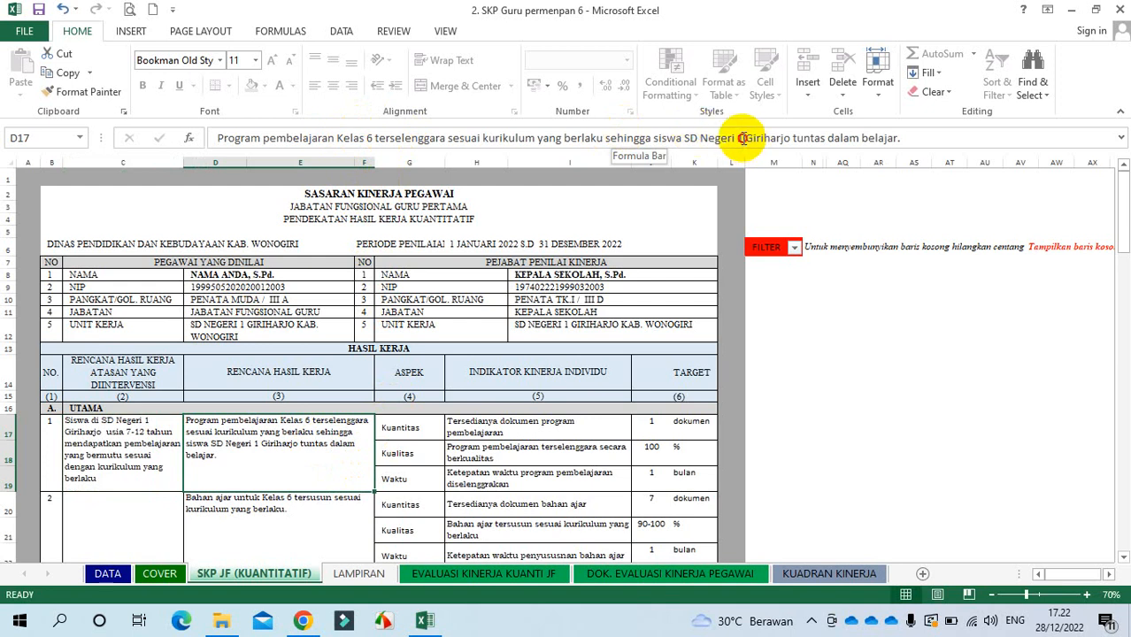
drag(744, 139, 783, 139)
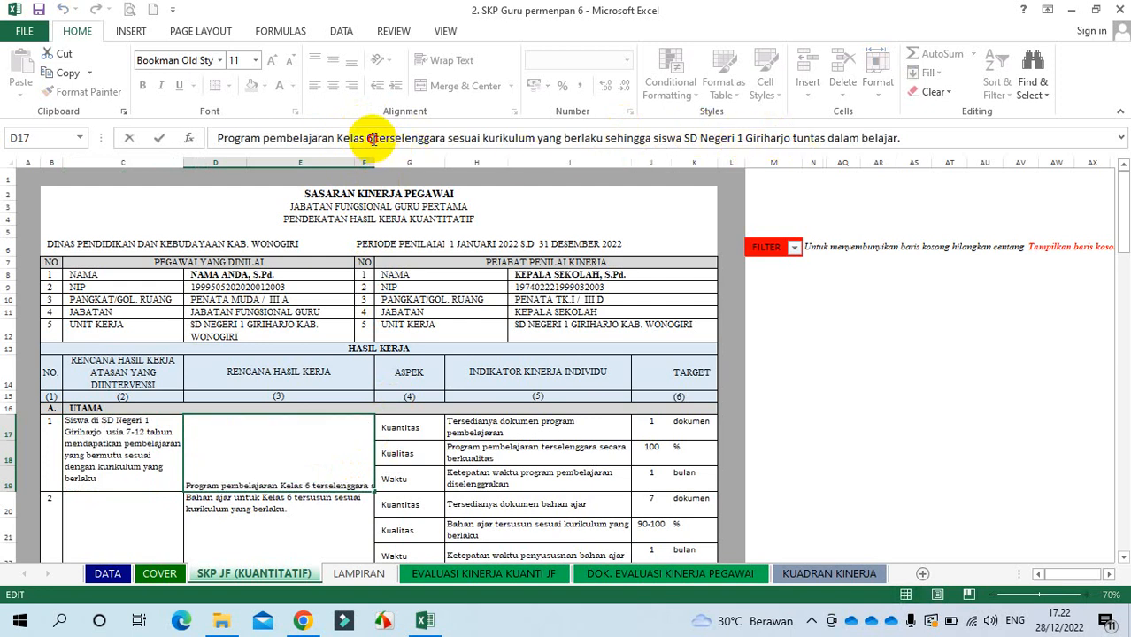
drag(371, 139, 340, 138)
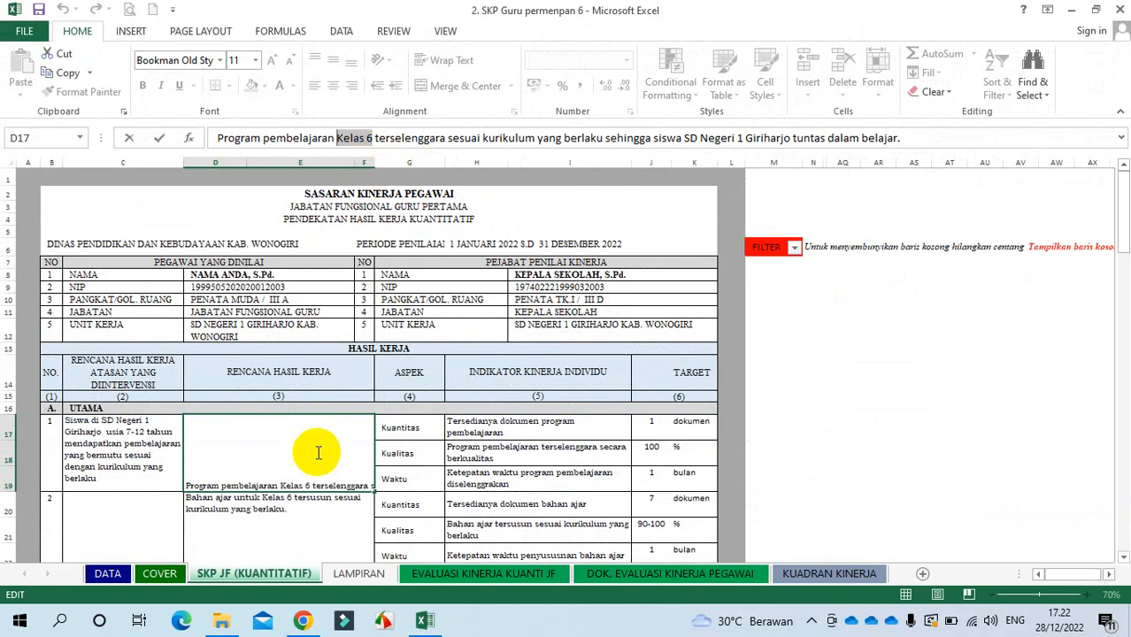
click(316, 538)
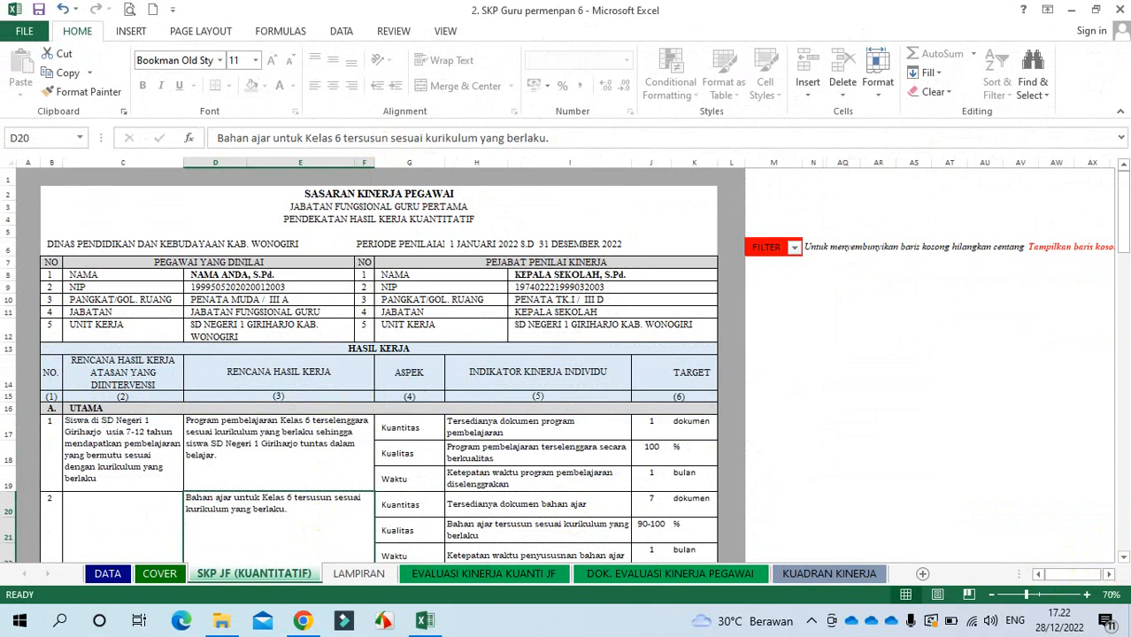
Step: Zoom the SKP JF (KUANTITATIF) sheet to 90% and scroll back to the top
click(1123, 558)
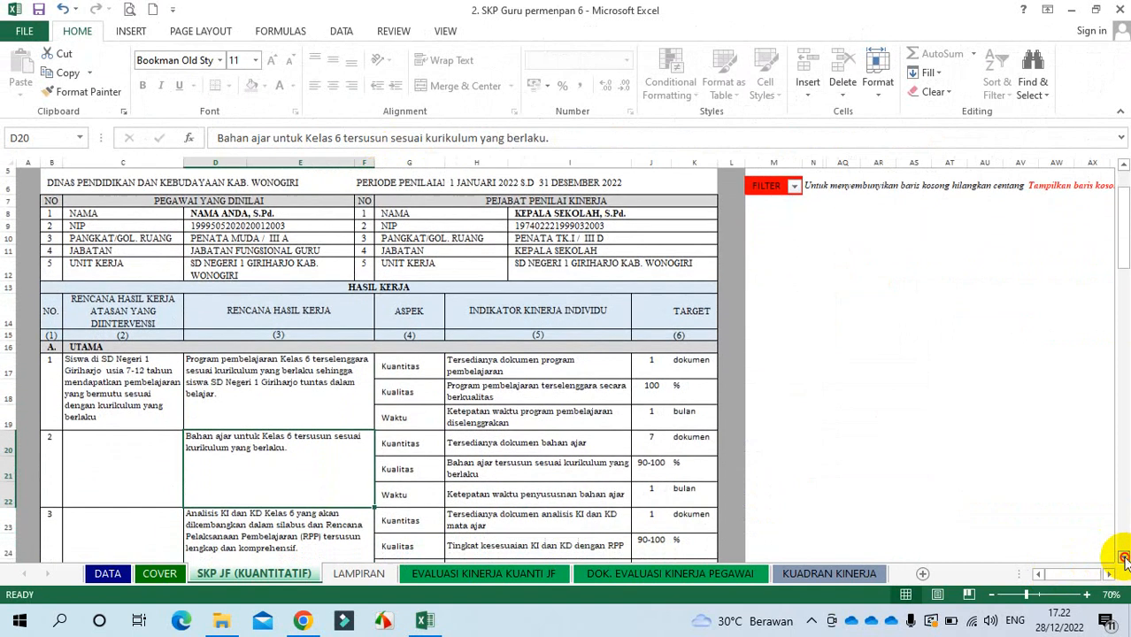
click(1122, 558)
click(1122, 558)
click(1122, 558)
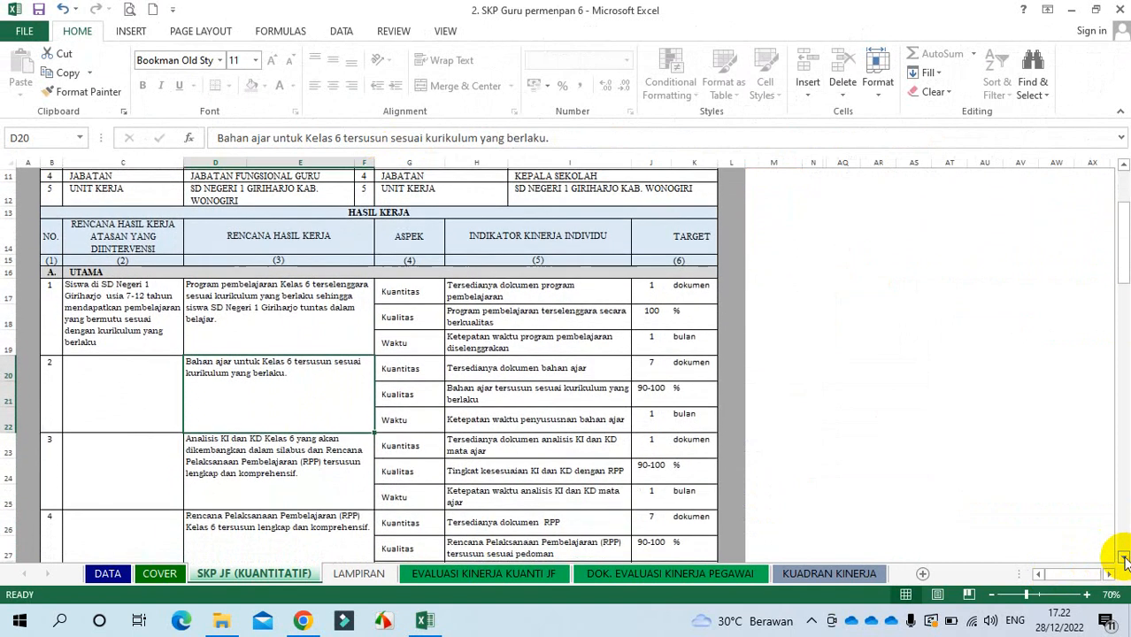
click(1123, 558)
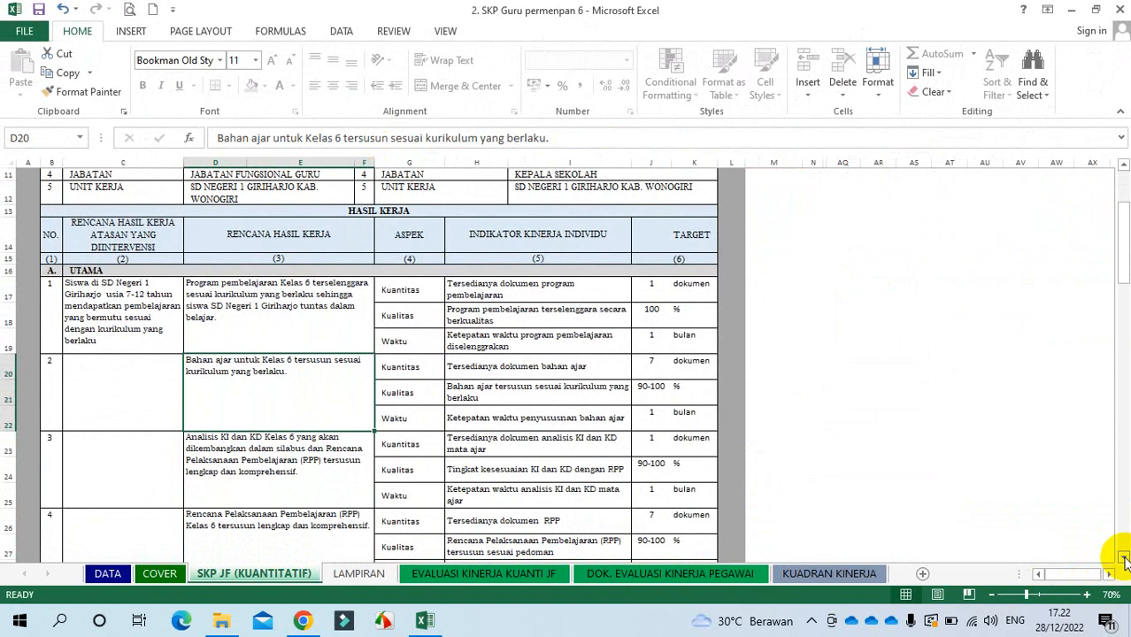
click(1122, 558)
click(1122, 557)
click(1122, 557)
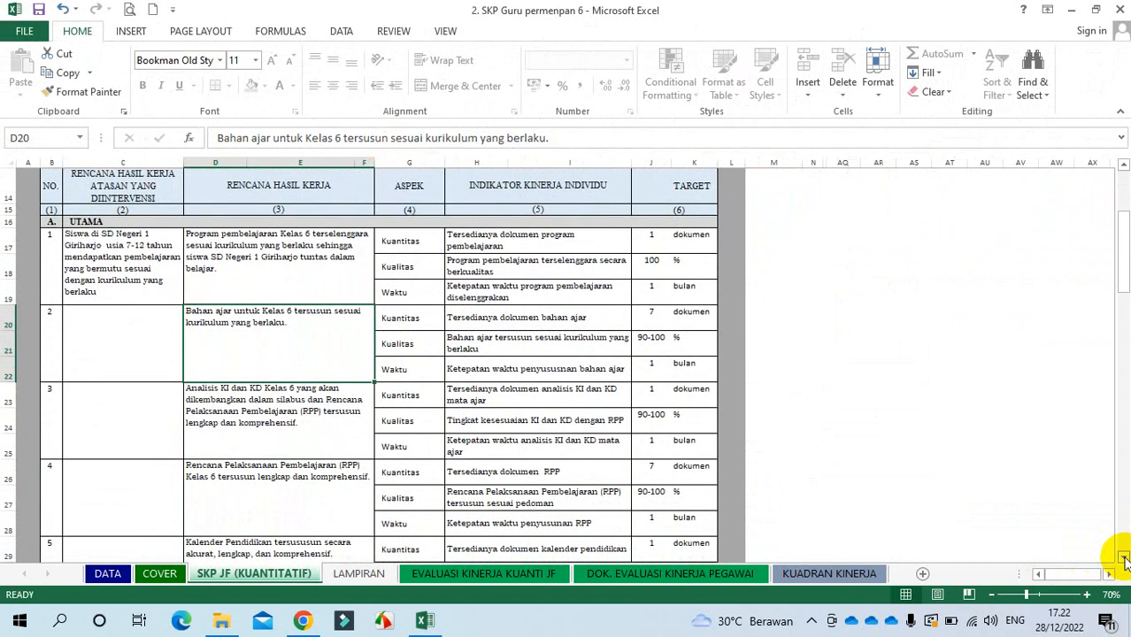
click(1122, 557)
click(336, 245)
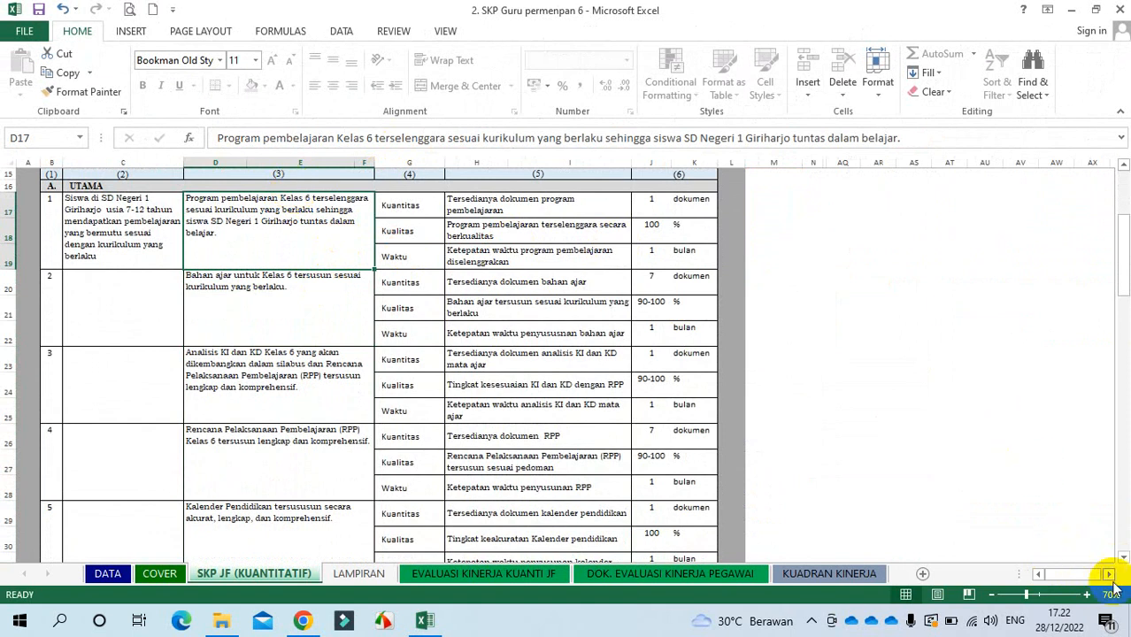
click(1087, 595)
click(1087, 595)
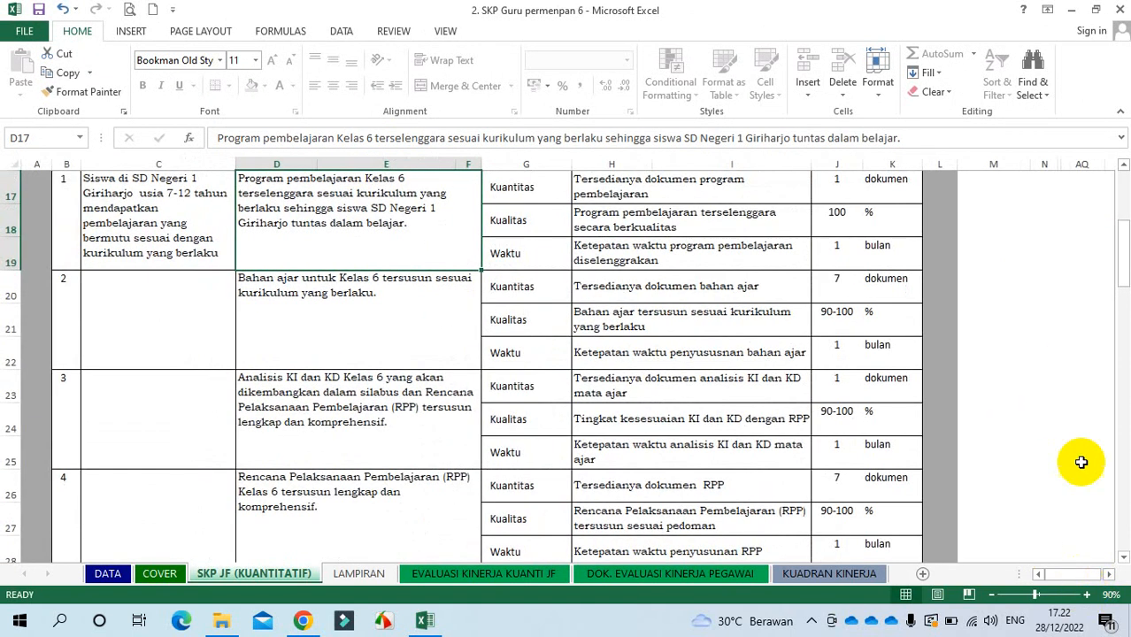
scroll(1117, 157, up, 1)
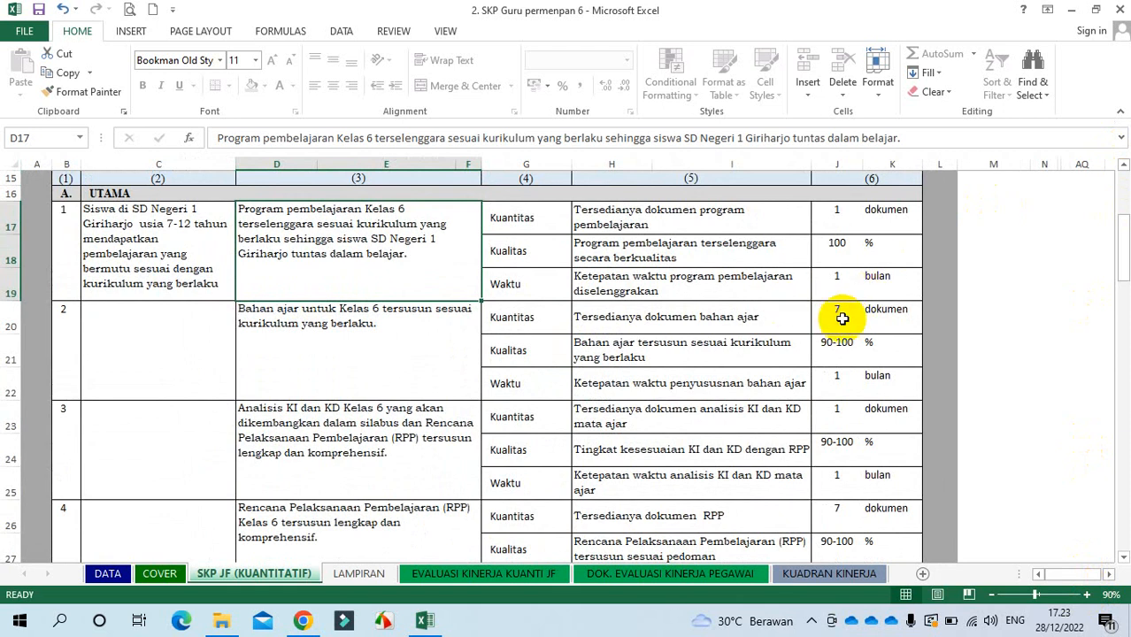
drag(1122, 228, 1113, 190)
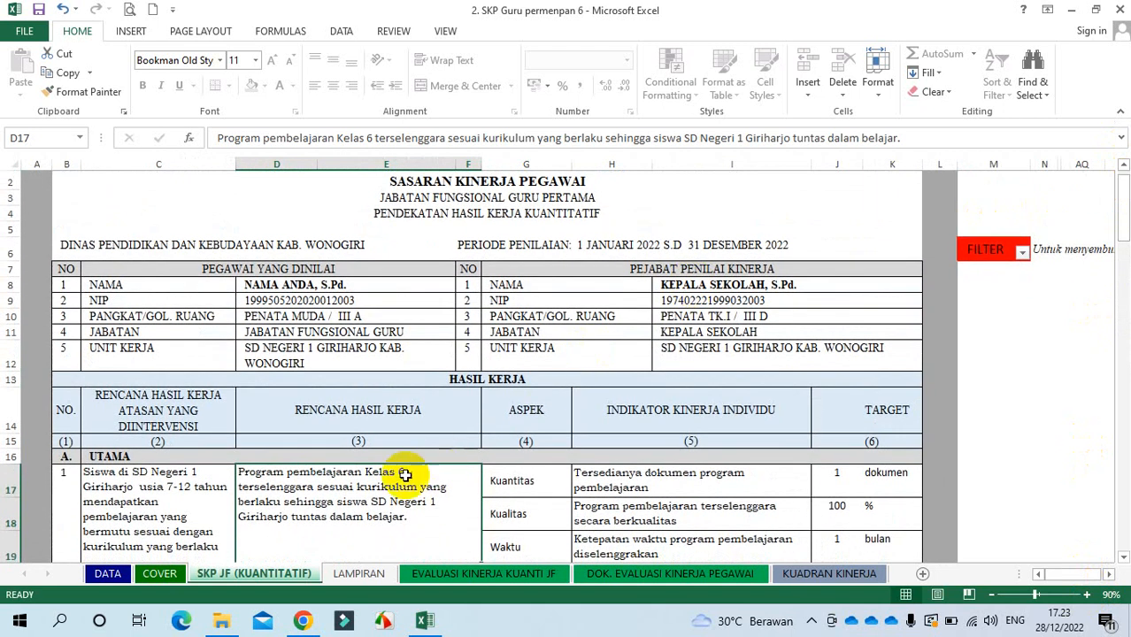
Step: Change the first and teaching-material work plans from Kelas 6 to Kelas 5 and dismiss the Chrome notification
click(370, 139)
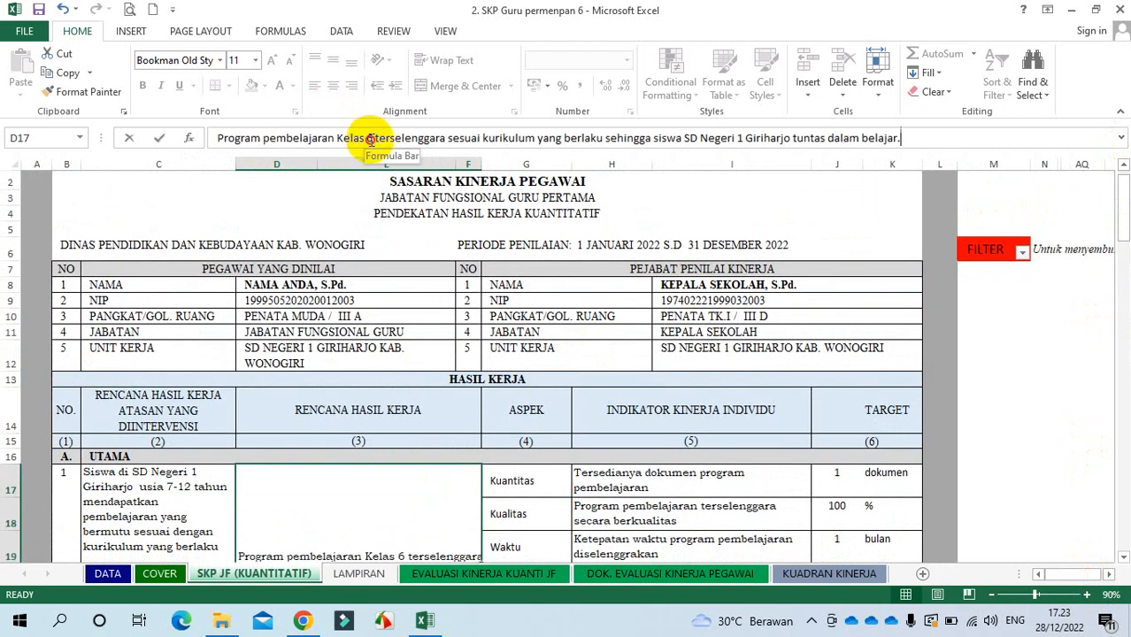
key(BackSpace)
text(5)
key(Return)
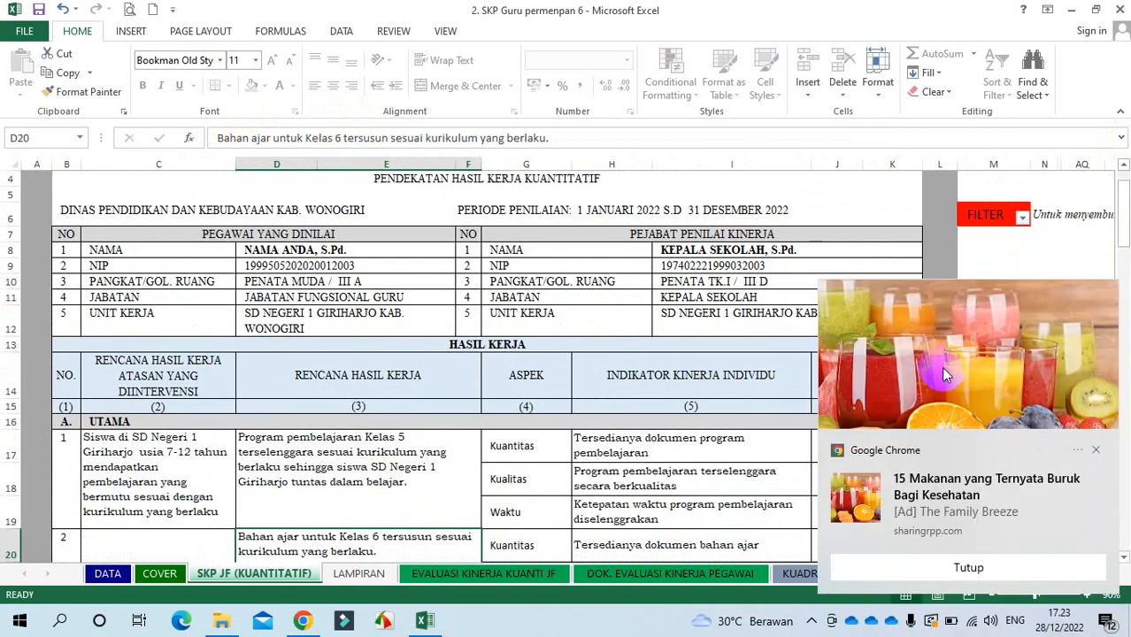
click(1097, 449)
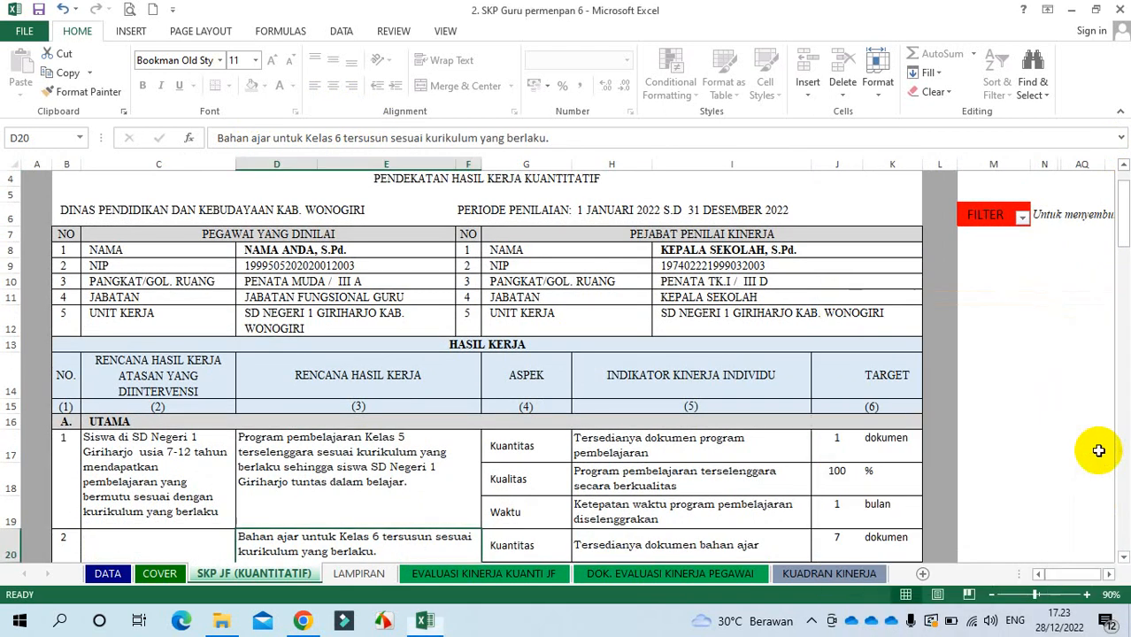
click(341, 139)
key(BackSpace)
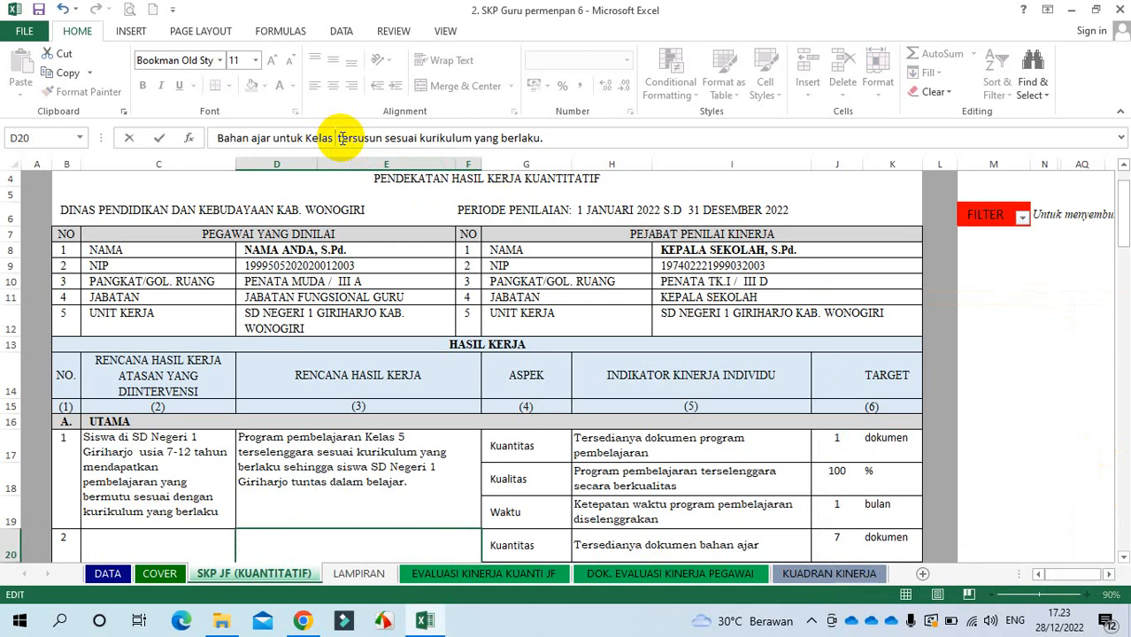
text(5)
key(Return)
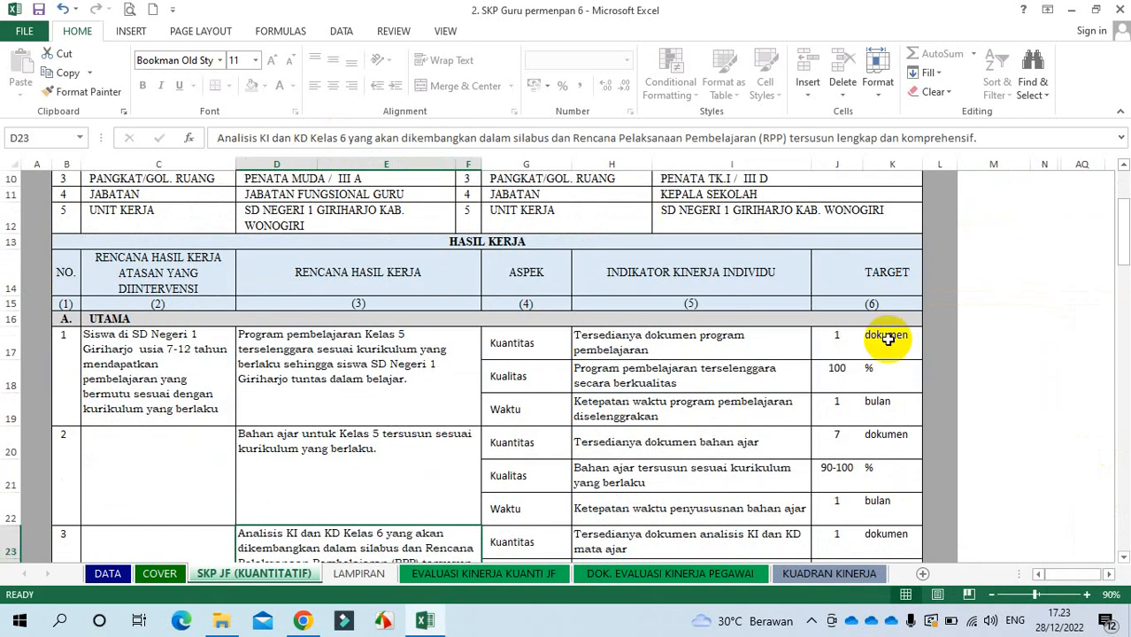
drag(835, 344, 827, 421)
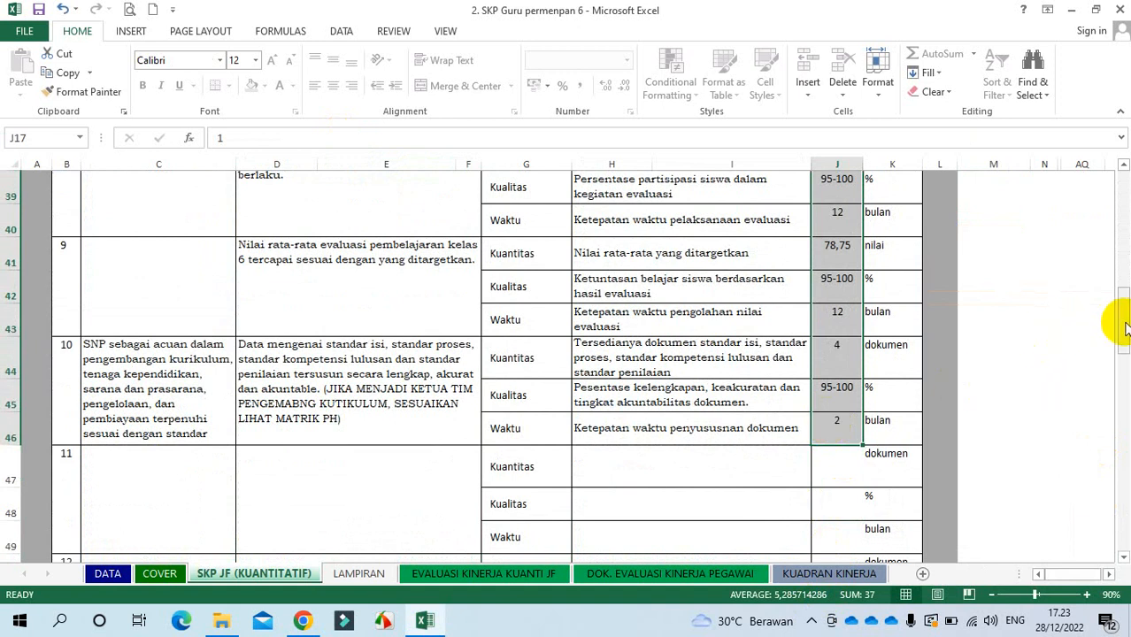
drag(1121, 320, 1128, 230)
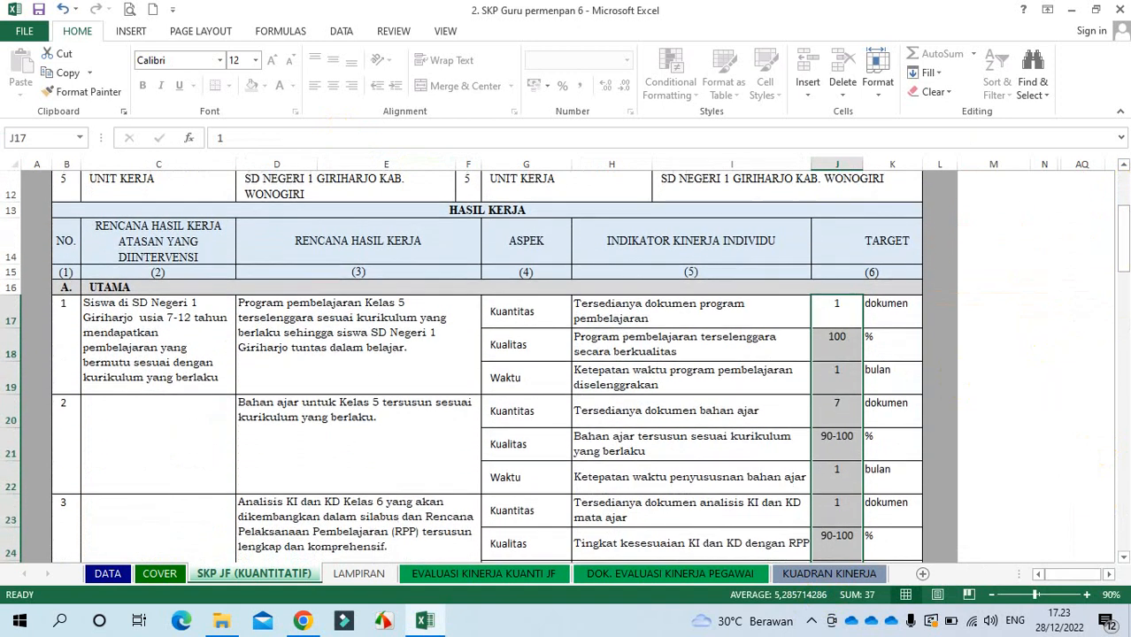
Step: Change the first and teaching-material work plans from Kelas 5 to Kelas 4
click(407, 310)
click(372, 138)
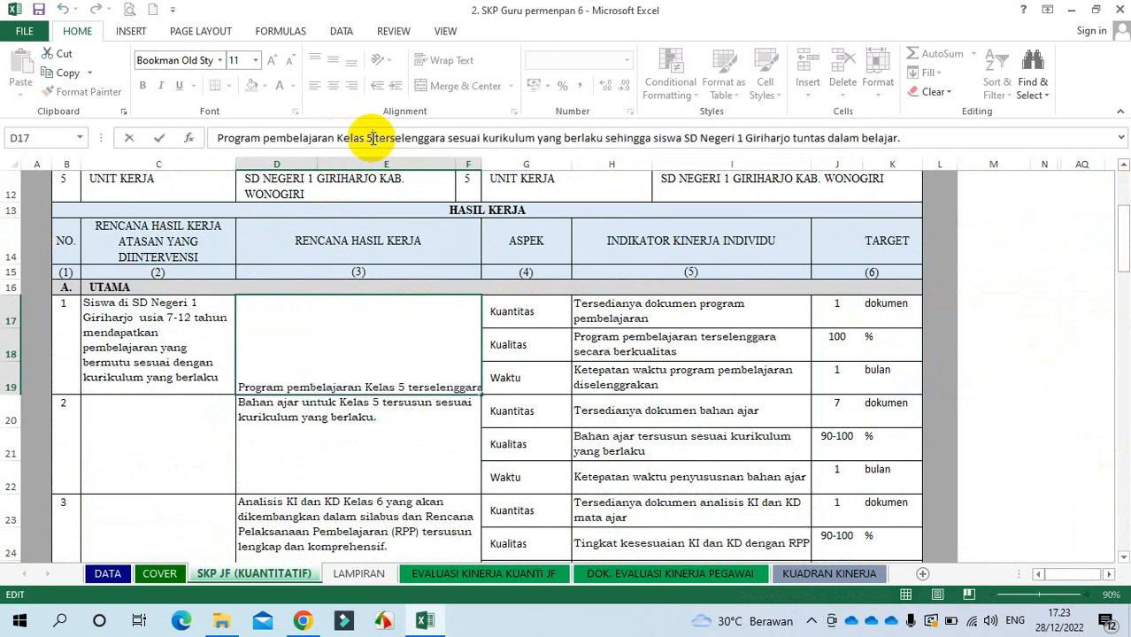
key(BackSpace)
text(4)
key(Return)
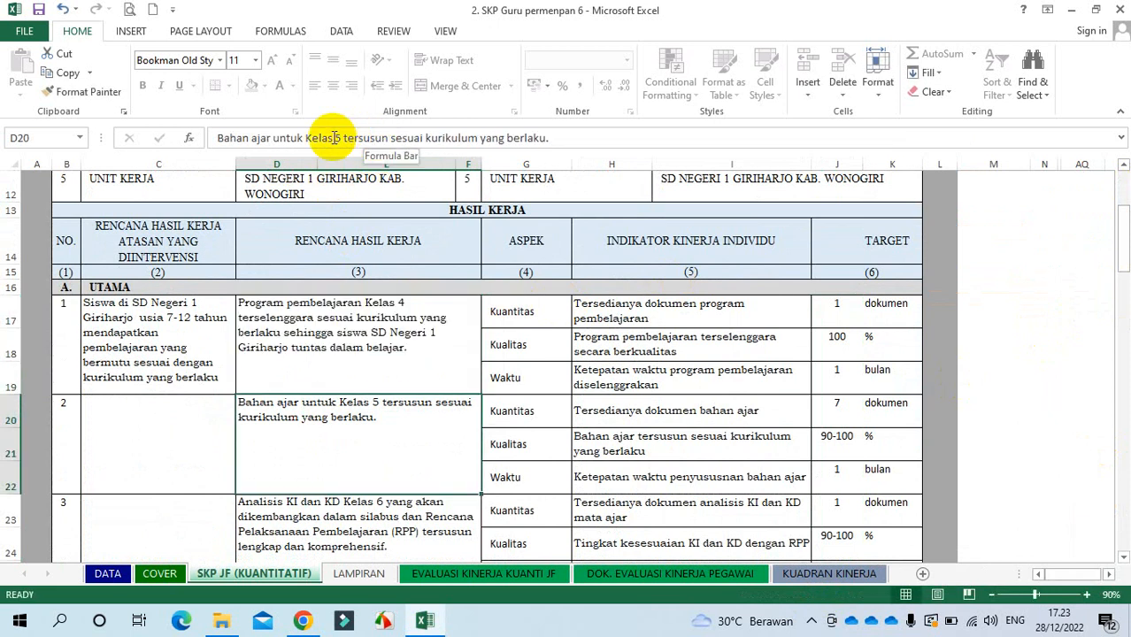
click(340, 138)
key(BackSpace)
text(4)
key(Return)
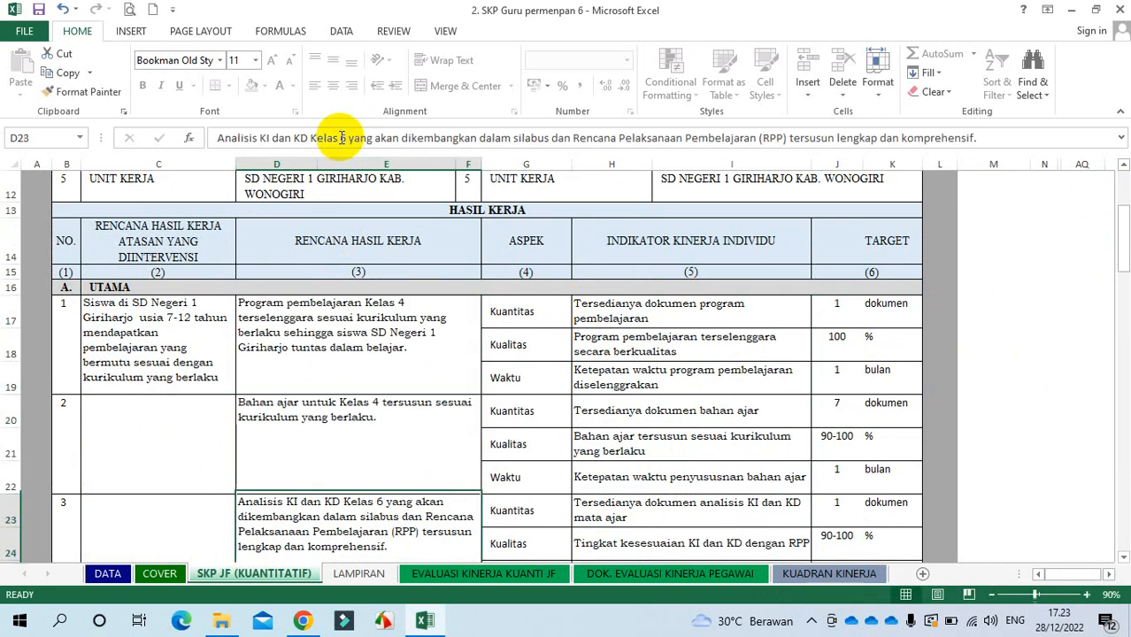
Step: Lower the teaching-material document target from 7 to 6
click(846, 411)
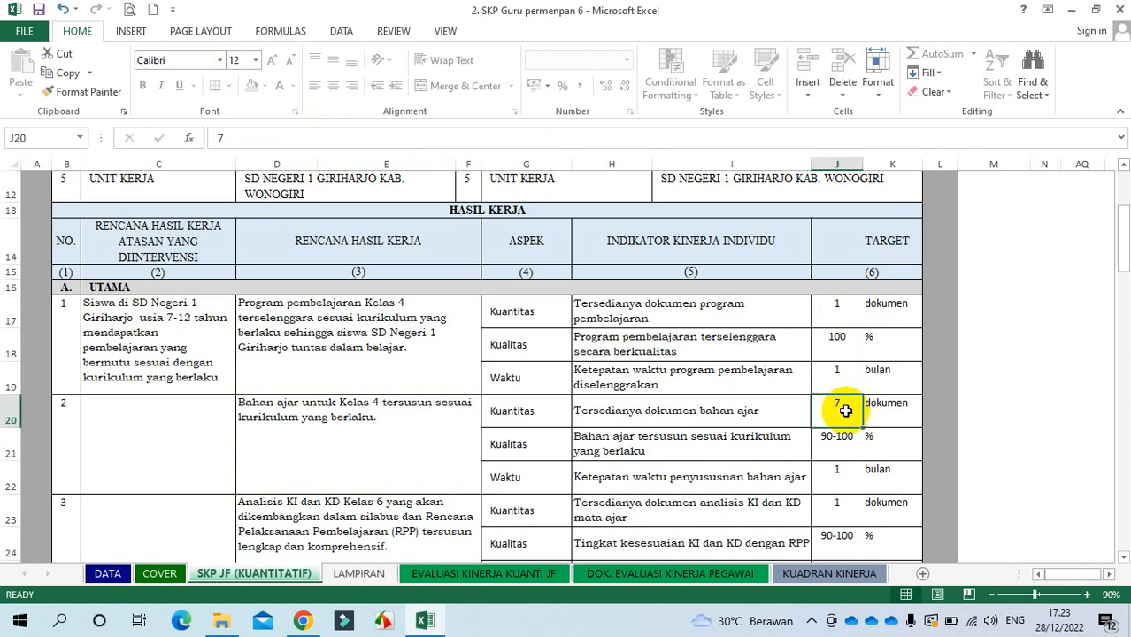
text(6)
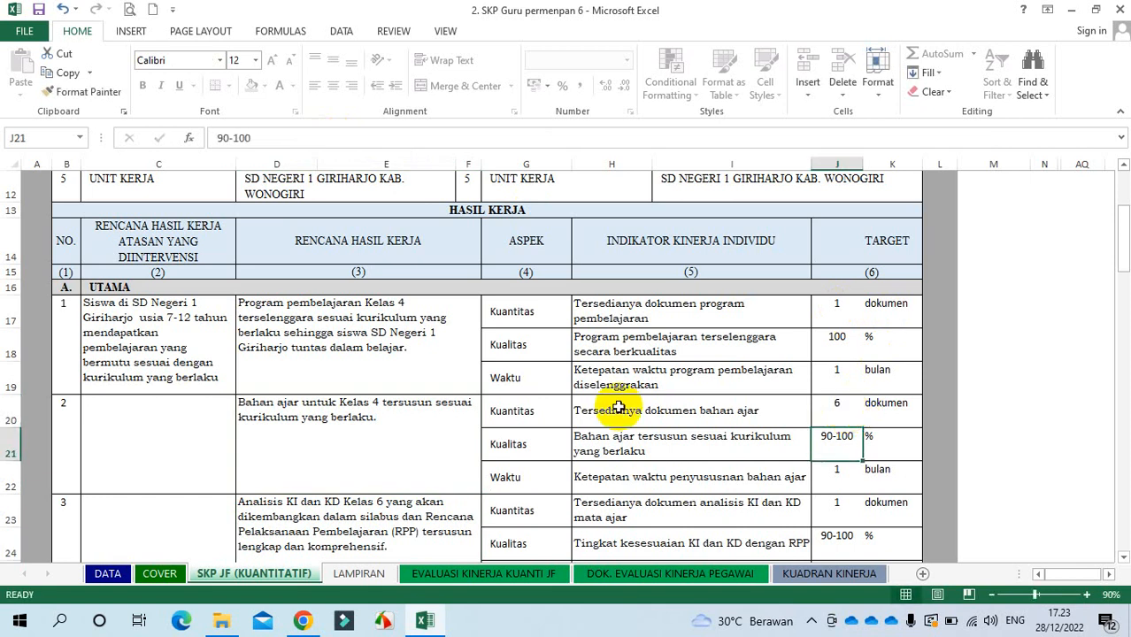
drag(620, 412, 832, 405)
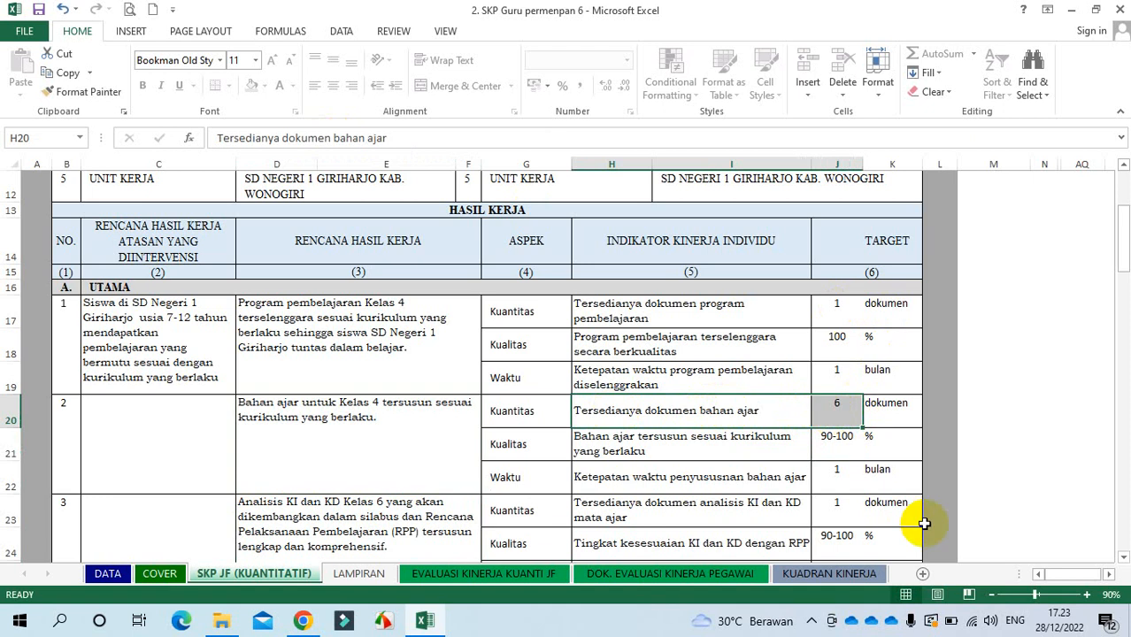
drag(1122, 557, 1122, 557)
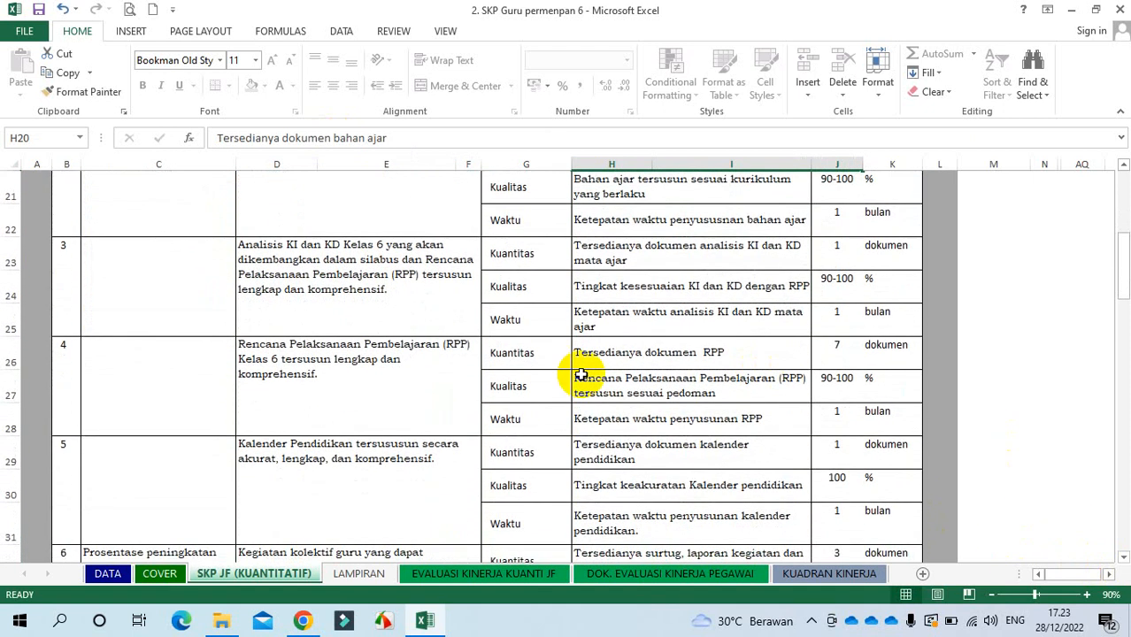
Step: Change the RPP work plan to Kelas 4 and set its document target to 6
click(353, 372)
click(469, 137)
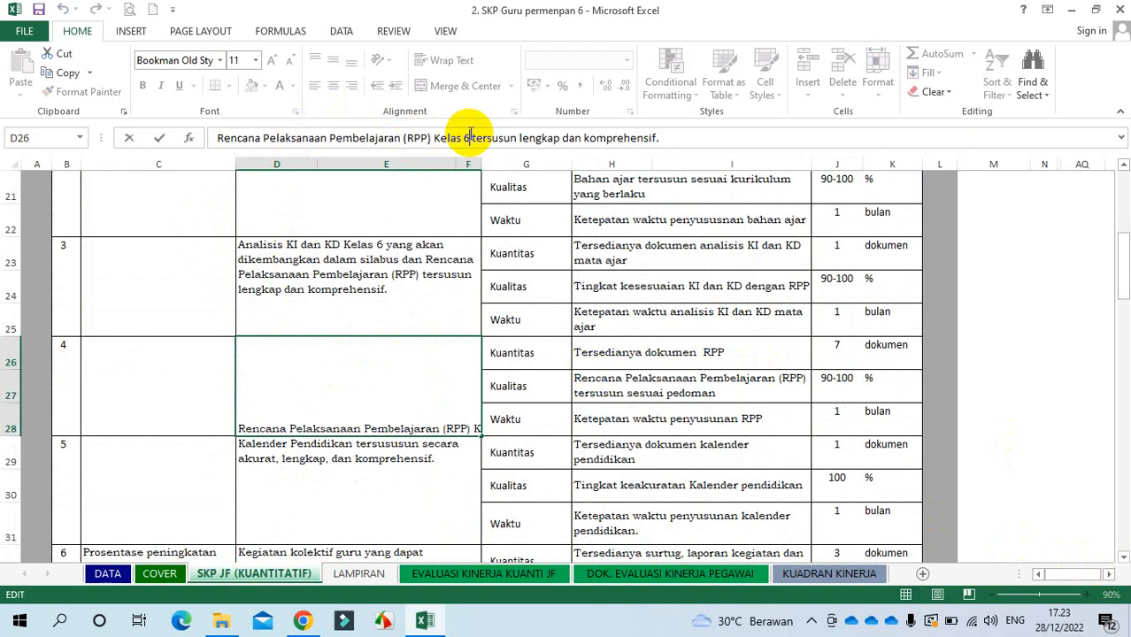
key(BackSpace)
text(4)
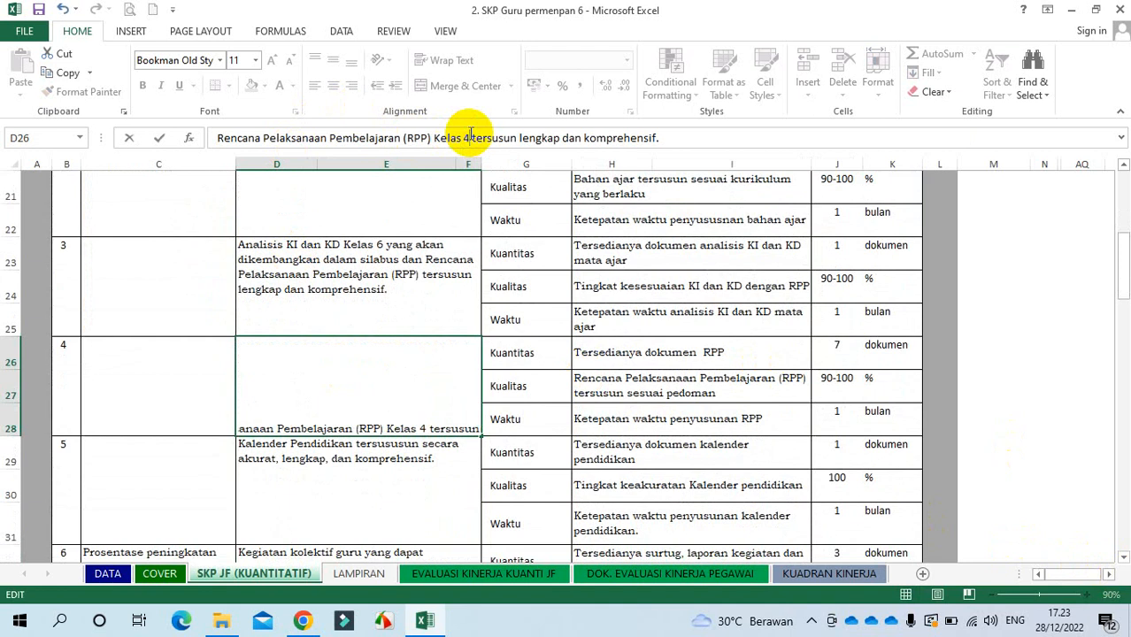
click(841, 354)
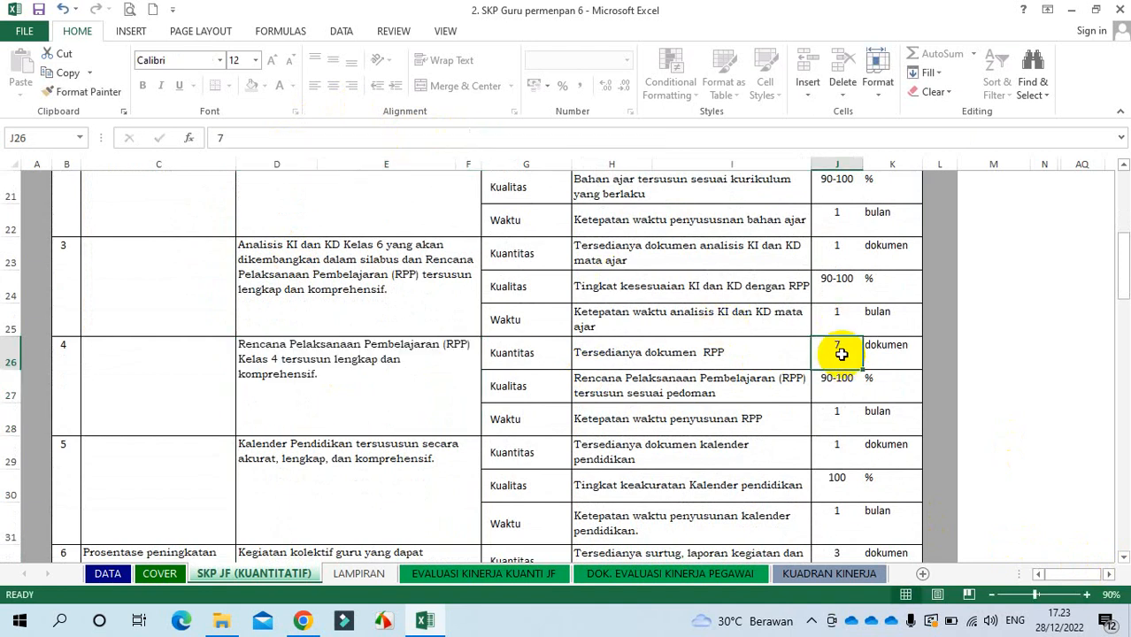
text(6)
key(Return)
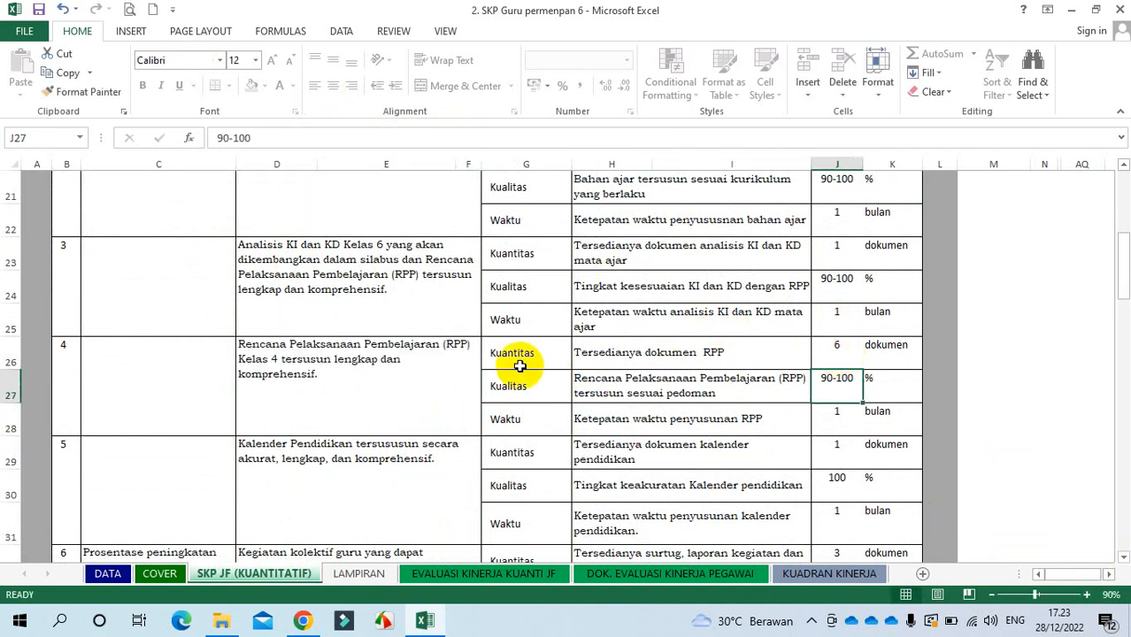
Step: Review the RPP availability indicator and its document target
click(714, 352)
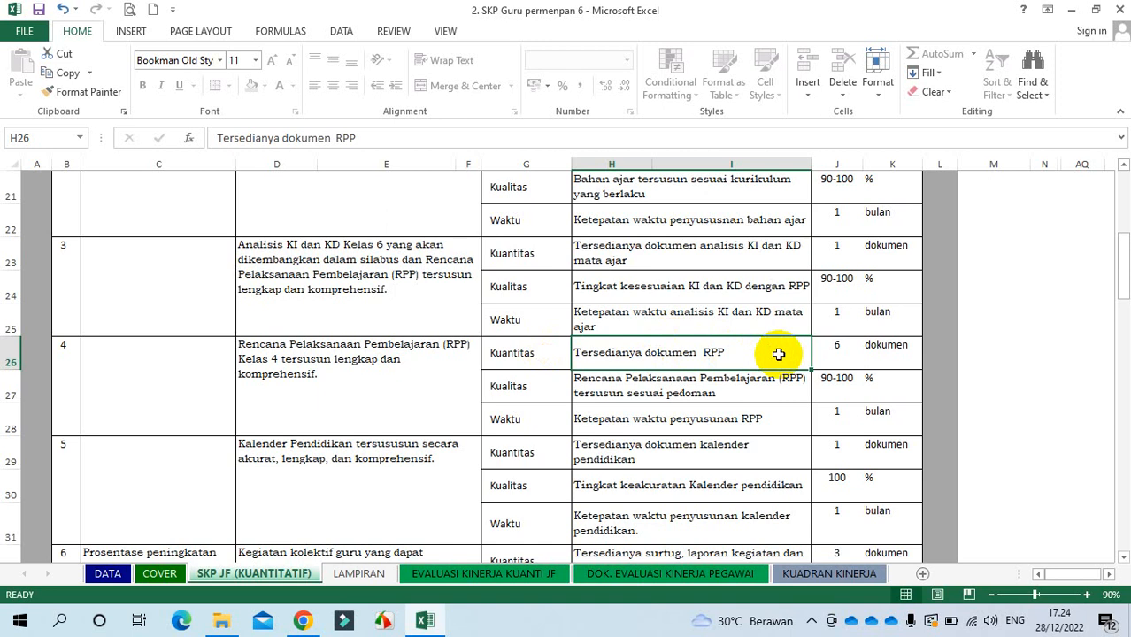
click(839, 352)
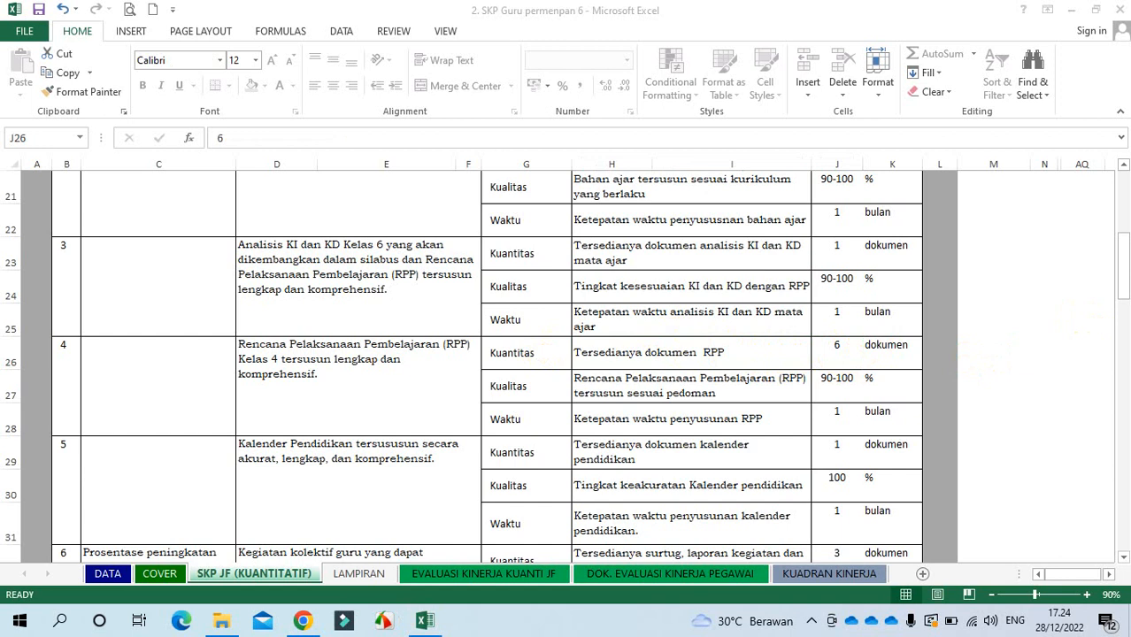
mouse_move(1124, 270)
mouse_down()
mouse_move(1125, 337)
mouse_move(1124, 234)
mouse_move(1122, 275)
mouse_up()
Step: Set work plan 7's evaluation-instrument target to 6, then scroll further down
click(845, 250)
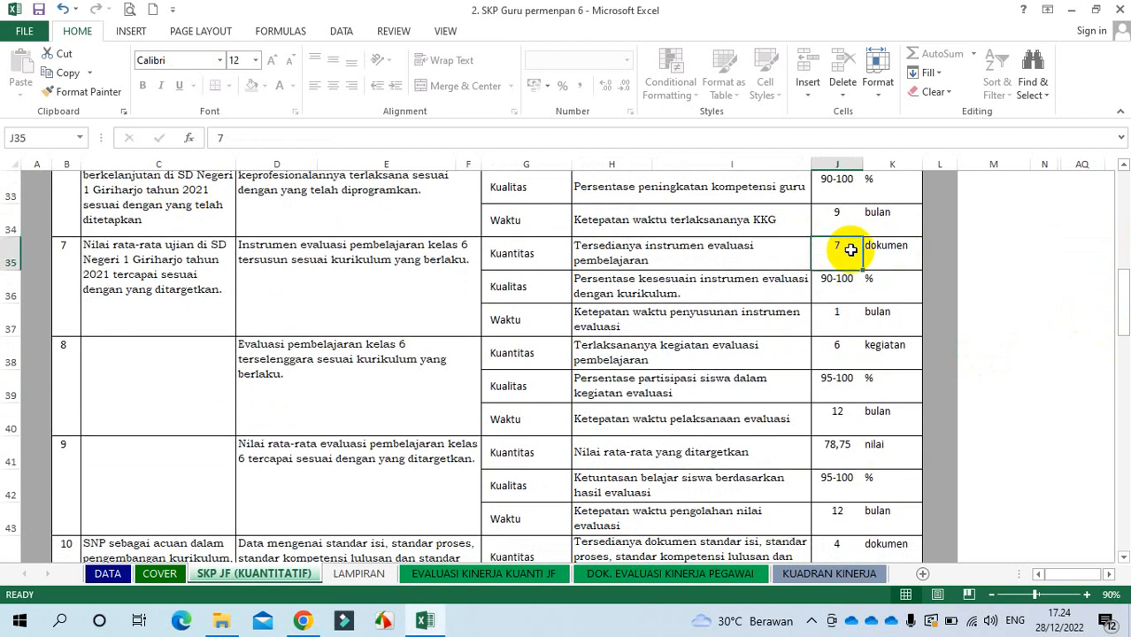
text(6)
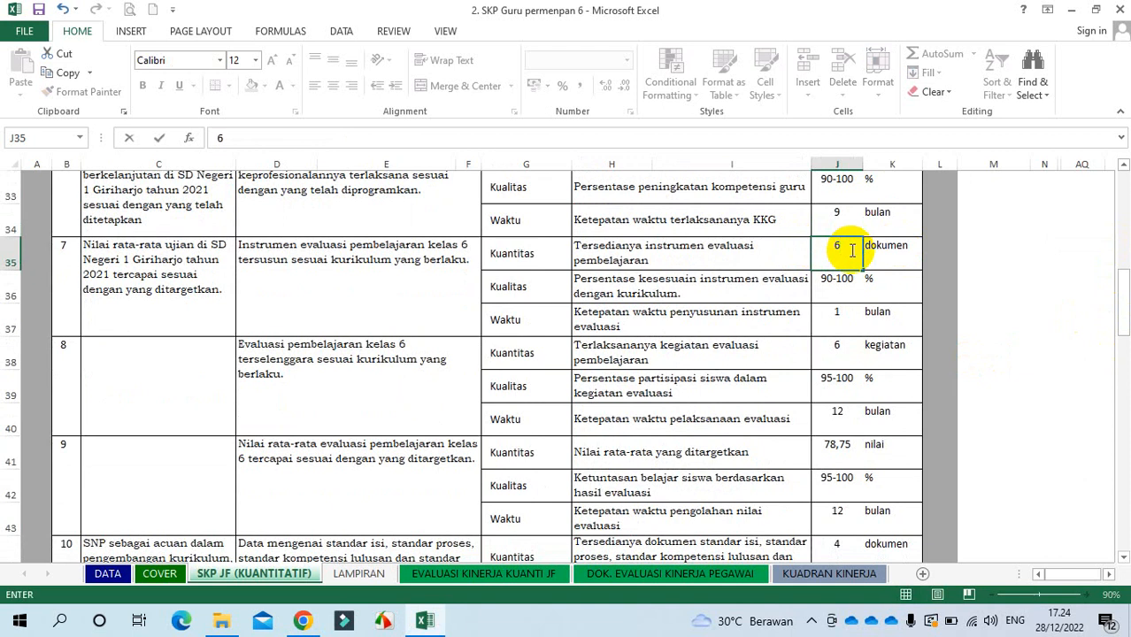
key(Return)
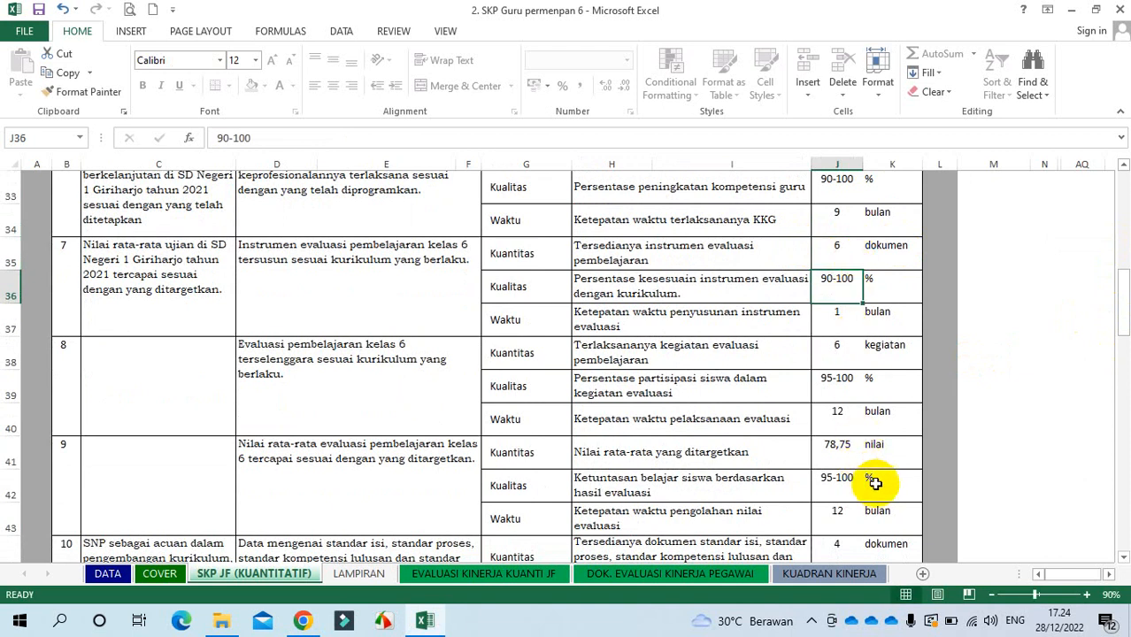
click(1124, 559)
click(1124, 558)
click(1124, 559)
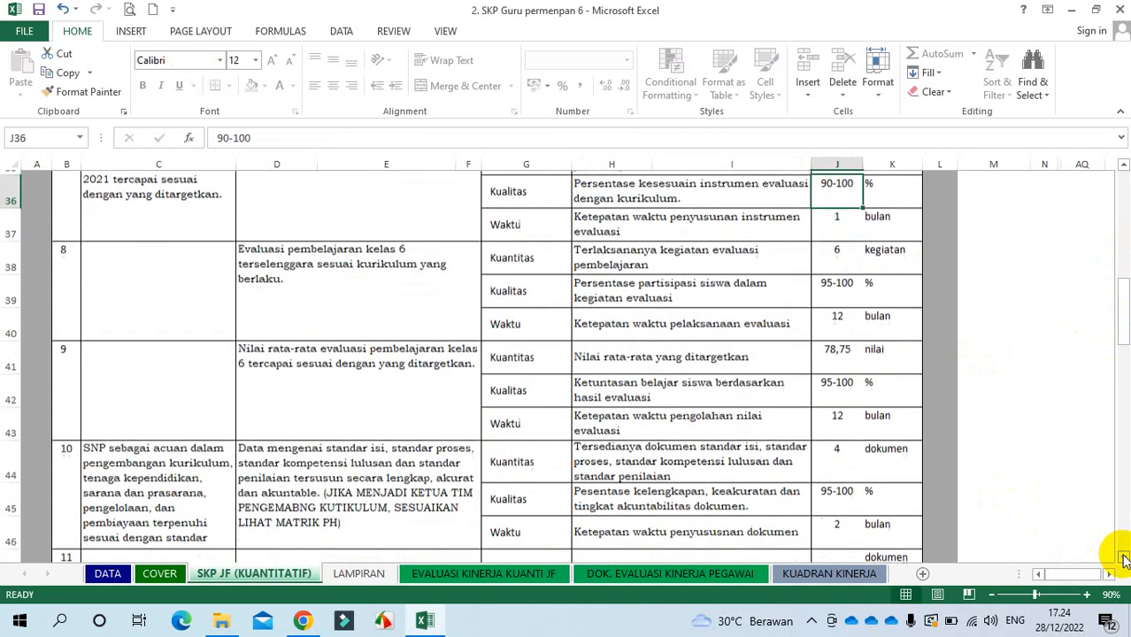
click(1124, 559)
click(1124, 559)
click(1124, 559)
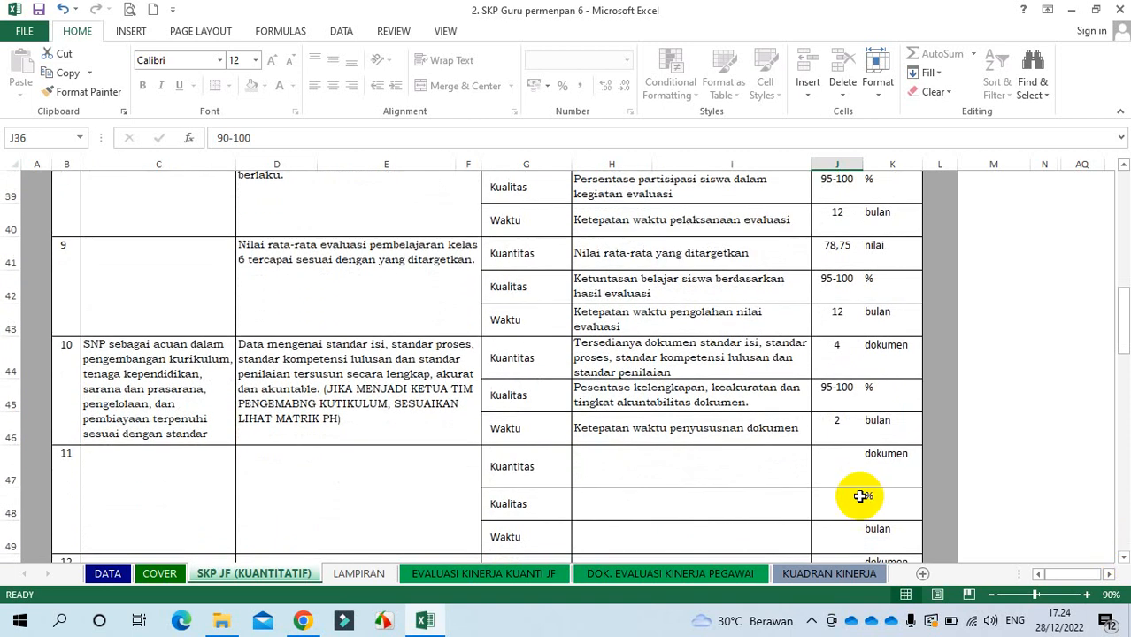
click(131, 347)
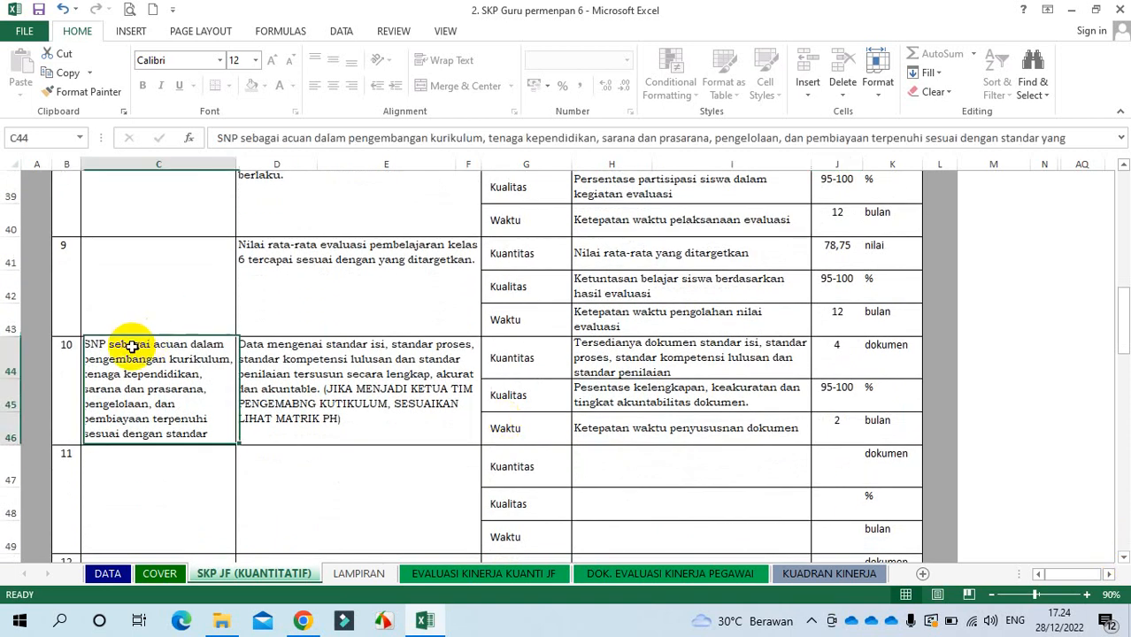
click(352, 400)
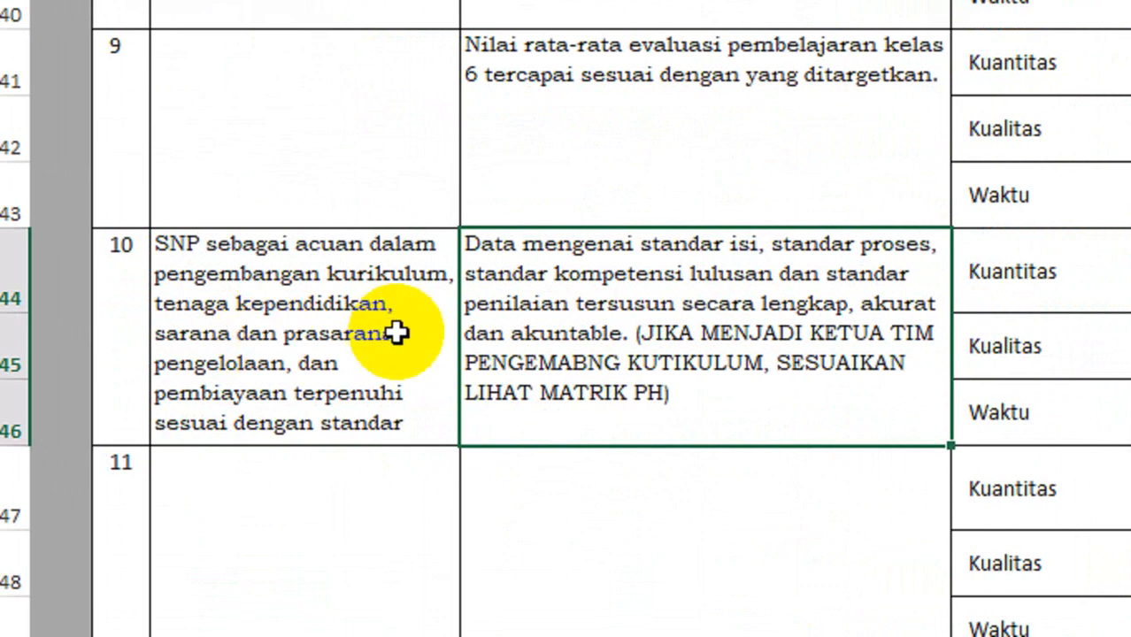
click(297, 333)
click(655, 336)
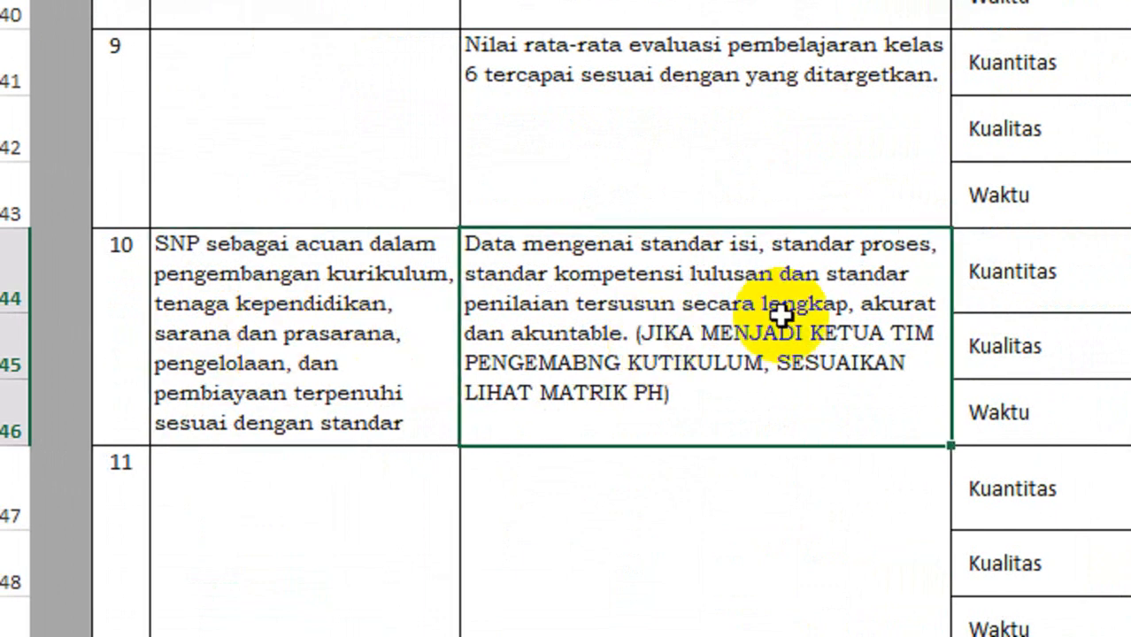
click(969, 264)
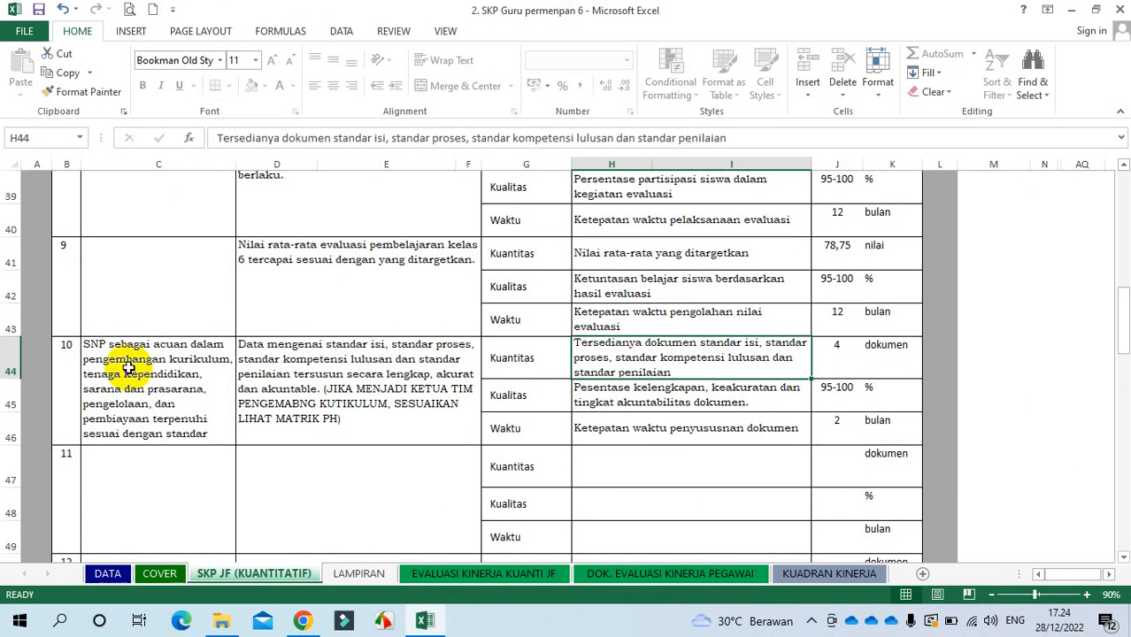
Step: Clear item 10's task descriptions in C44:F46 and its indicators and targets in H44:J46
click(129, 367)
drag(128, 368, 332, 373)
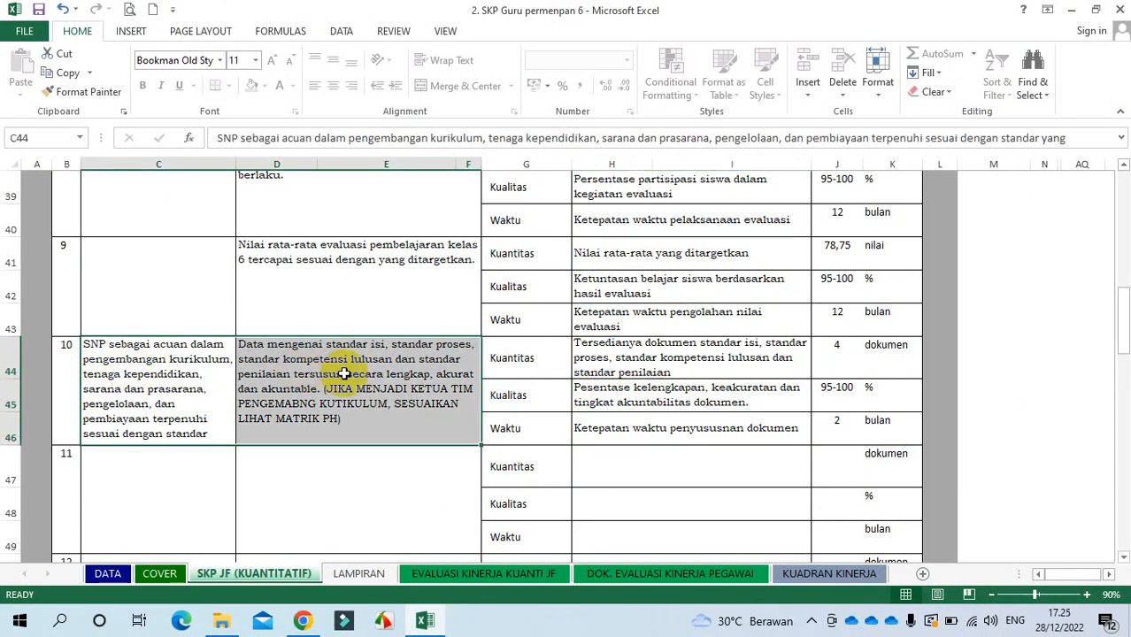
key(Delete)
click(703, 372)
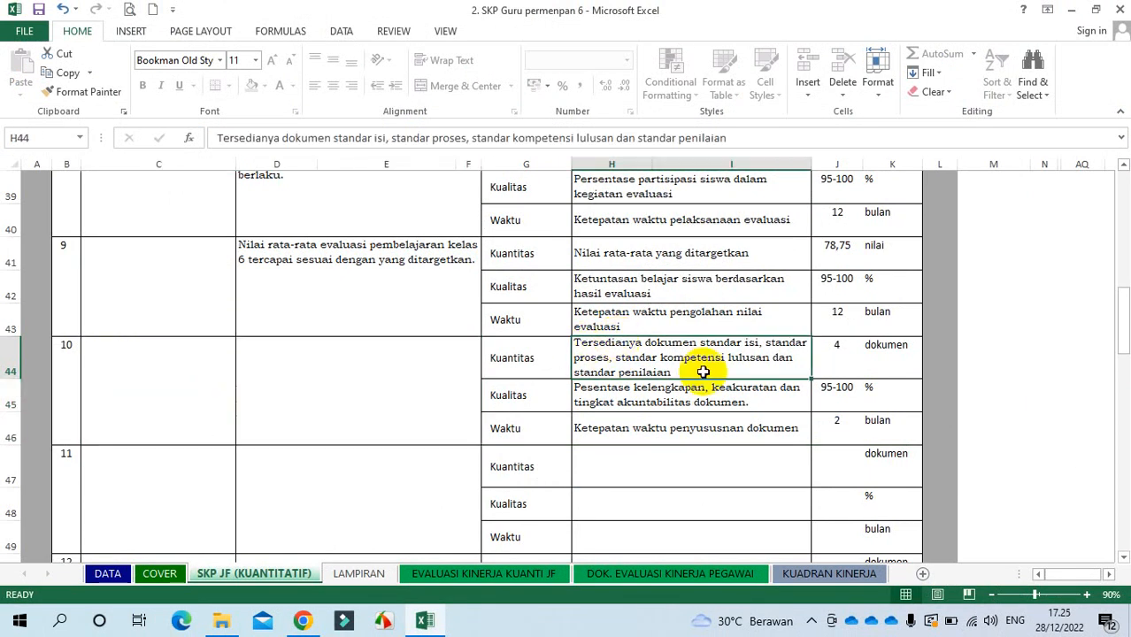
drag(703, 372, 827, 422)
key(Delete)
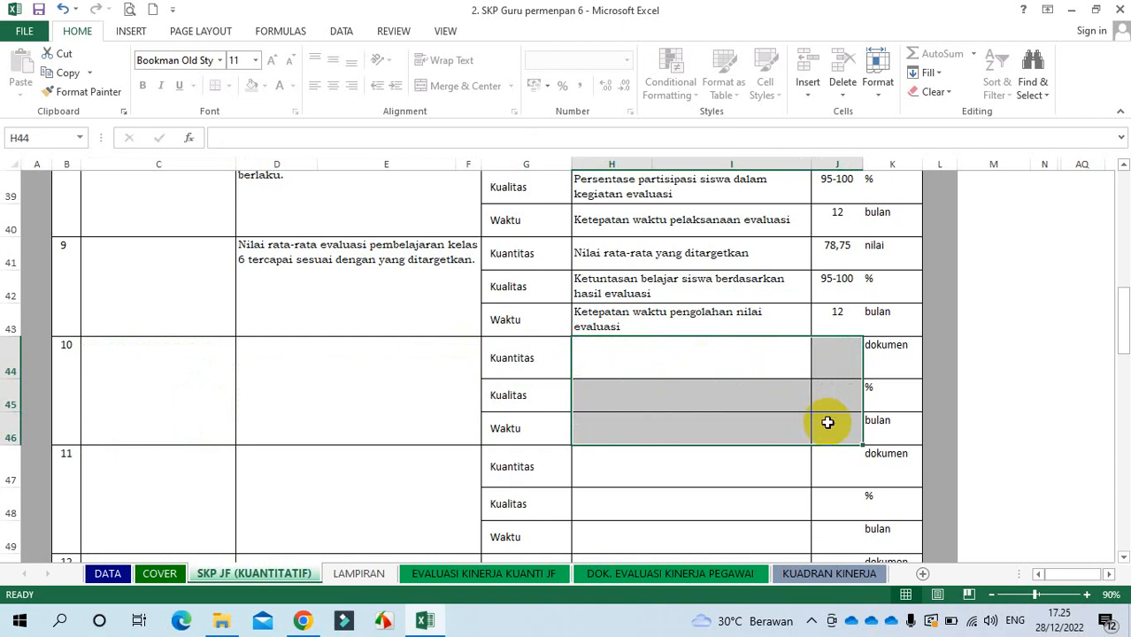
click(776, 449)
Step: Clear the TAMBAHAN item 1 indicators and targets in H63:J65
drag(1124, 326, 1124, 393)
drag(167, 341, 386, 357)
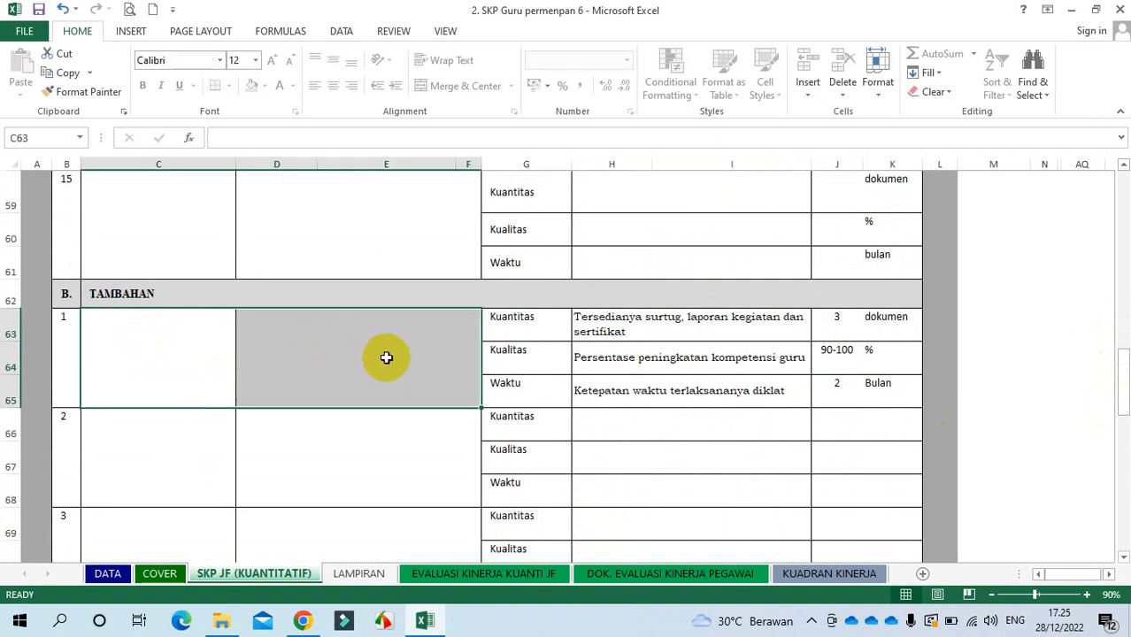
drag(601, 324, 819, 383)
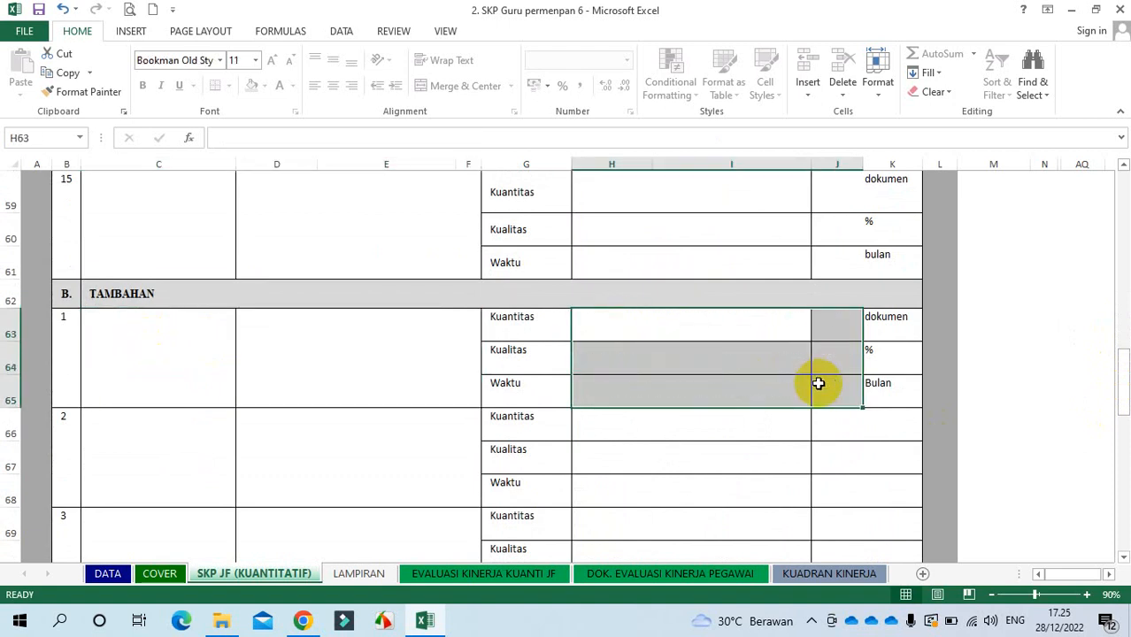
click(763, 456)
drag(1124, 365, 1120, 424)
click(722, 258)
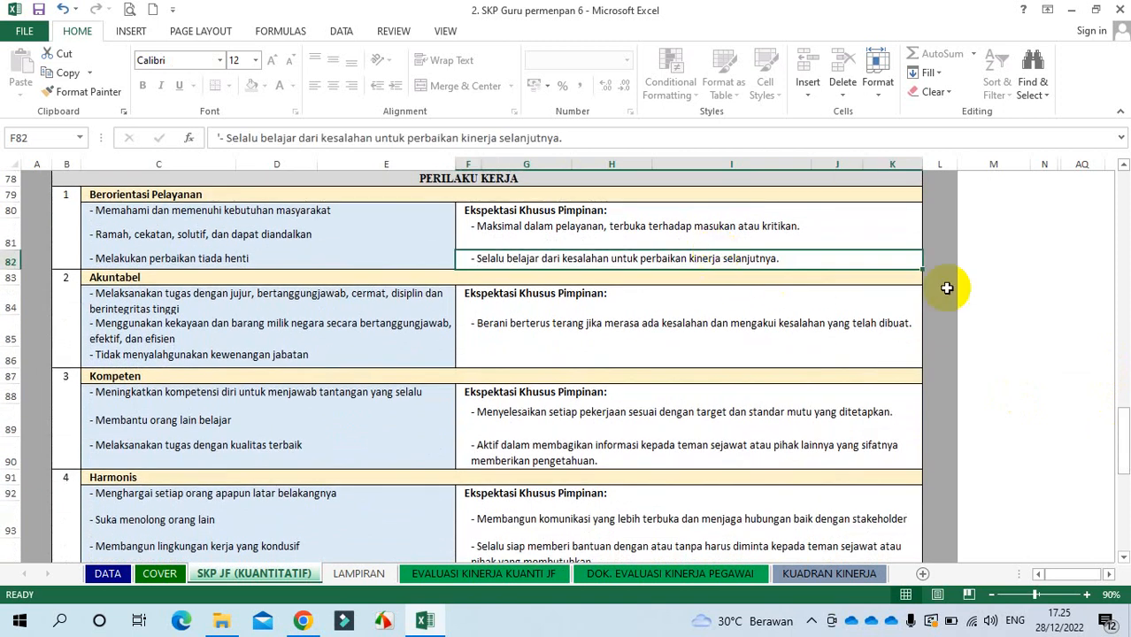
click(748, 228)
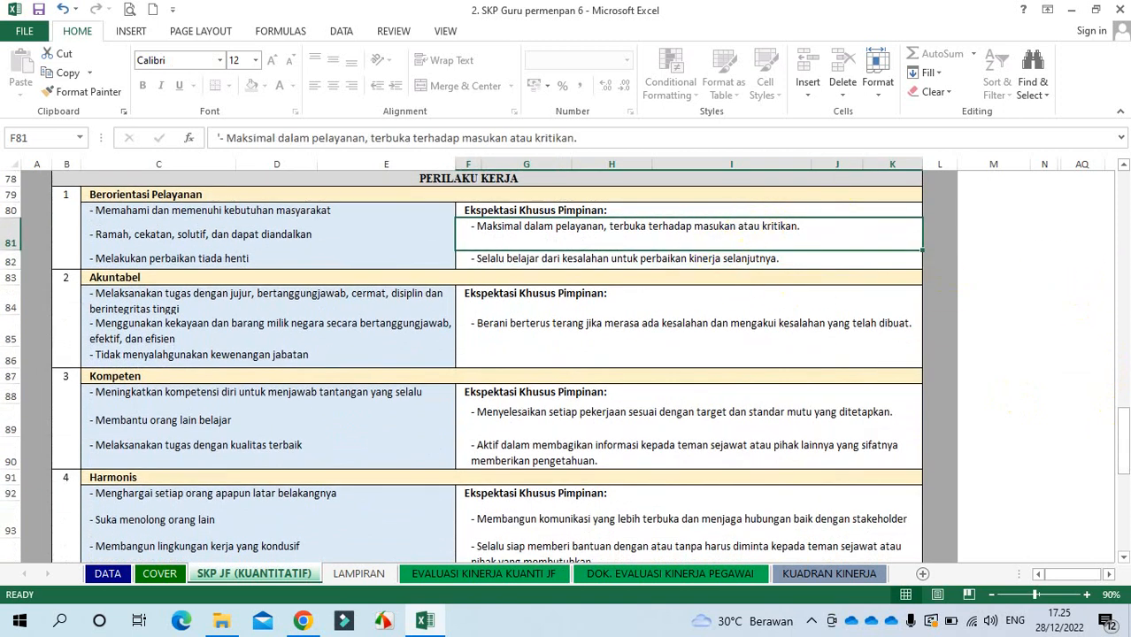
drag(1122, 447, 1122, 515)
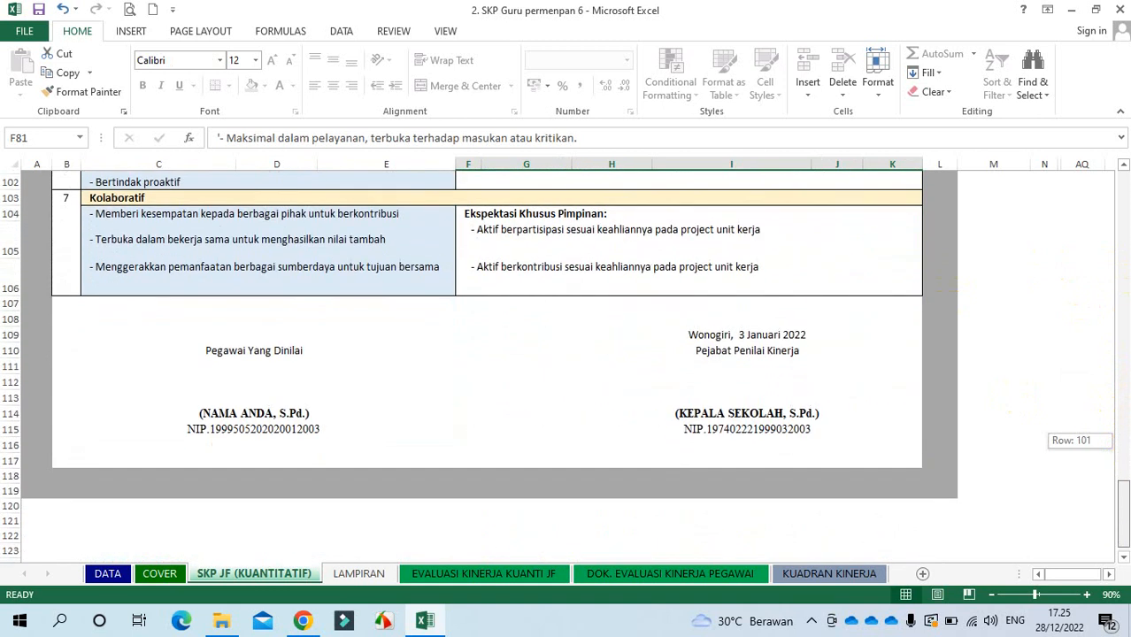
click(750, 410)
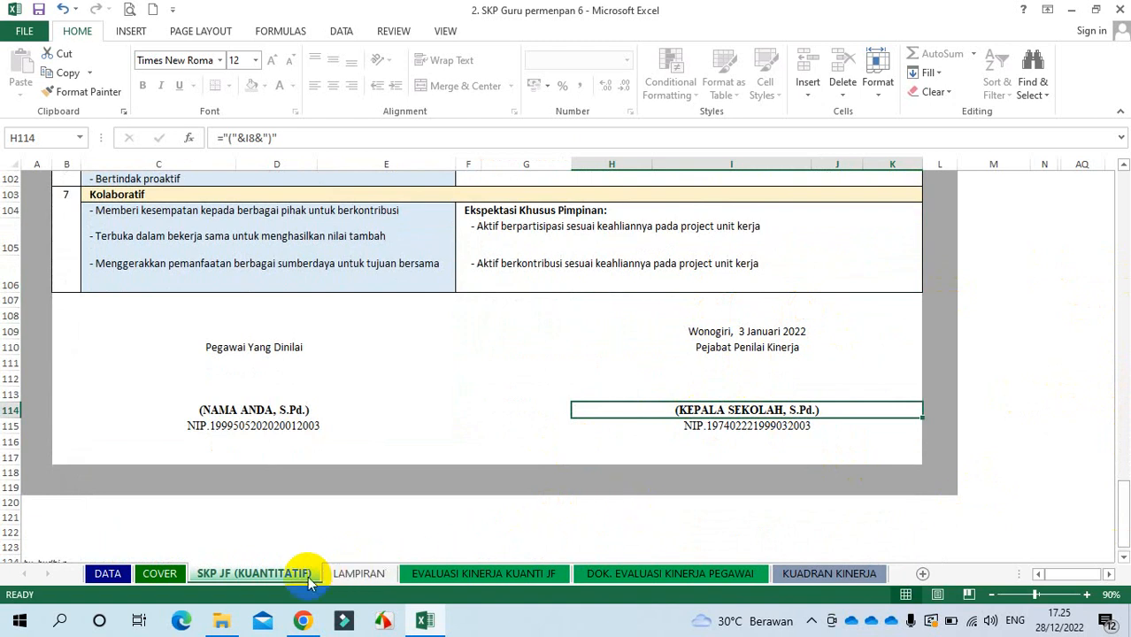
click(458, 577)
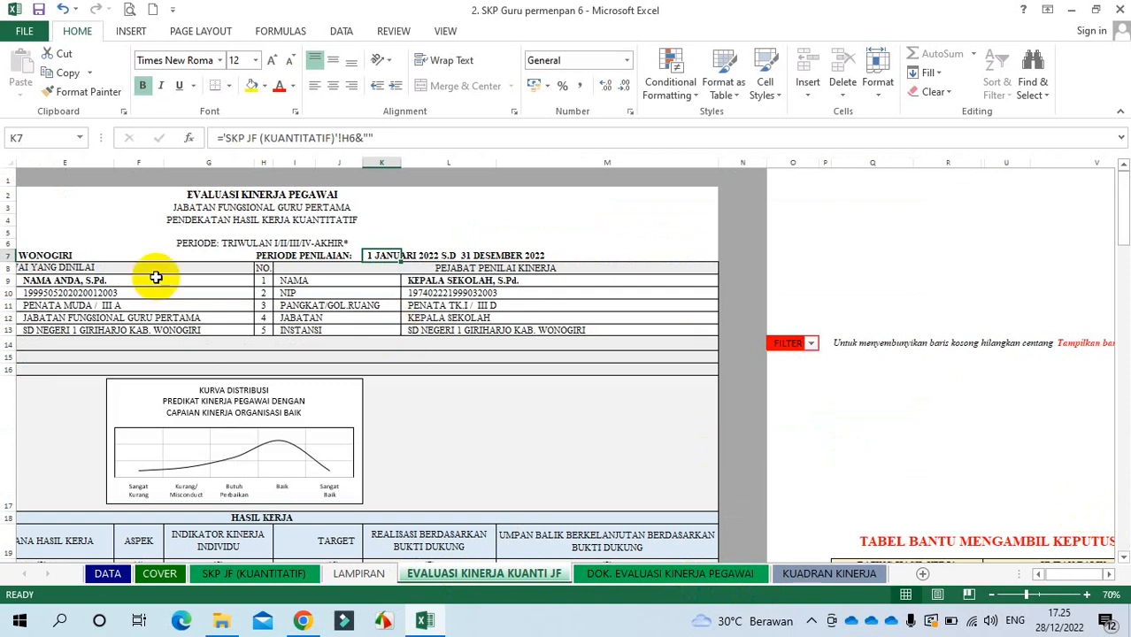
Step: Review the employee and appraiser details in E9:M13, then scroll down to the HASIL KERJA table
drag(84, 280, 470, 338)
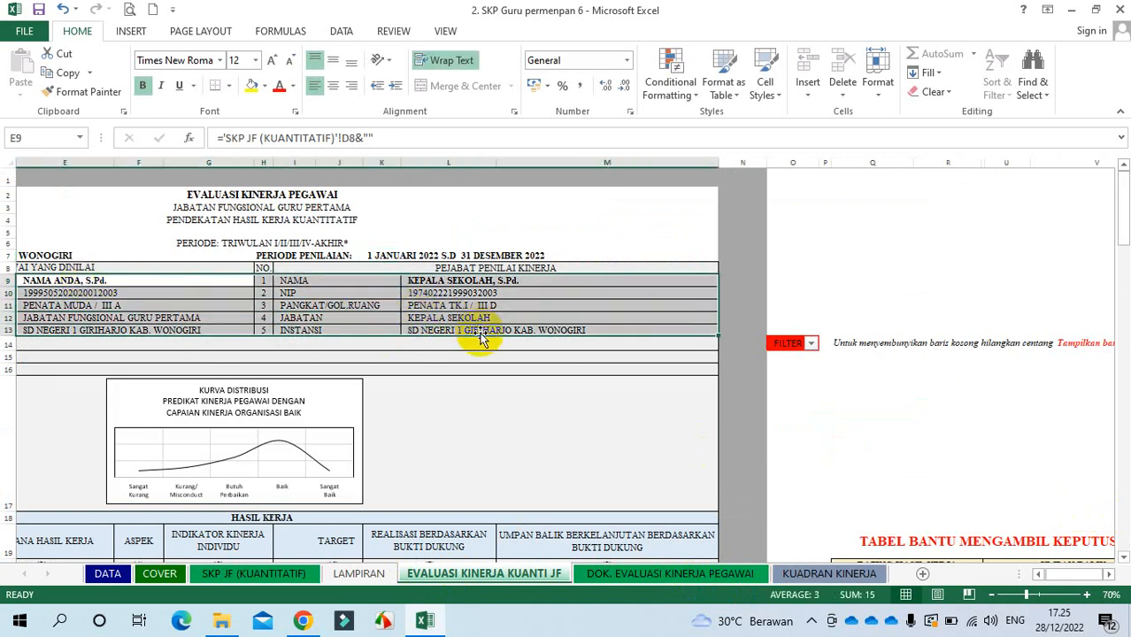
drag(1123, 215, 1123, 256)
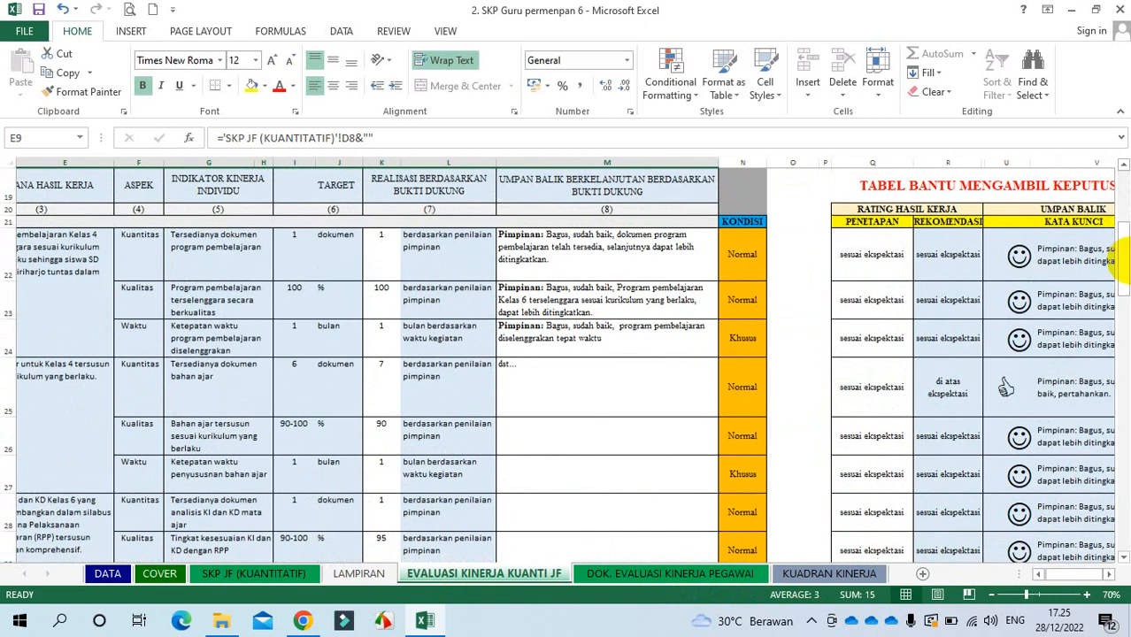
Step: Change the teaching-materials realization in K25 to 6 and check the realization values below it
click(378, 250)
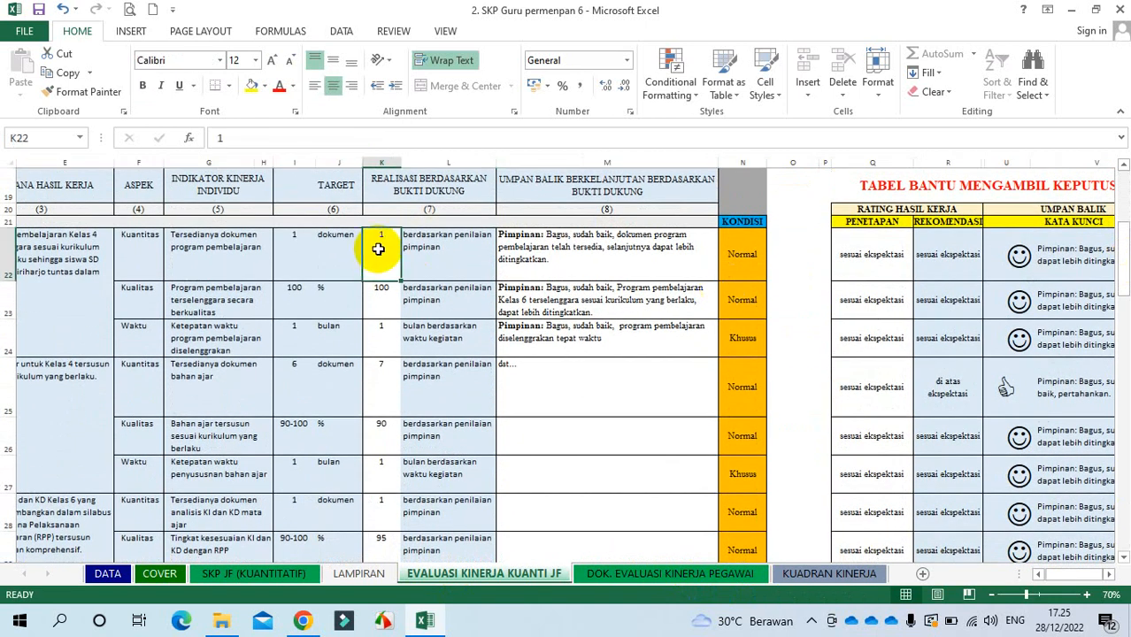
drag(377, 250, 383, 296)
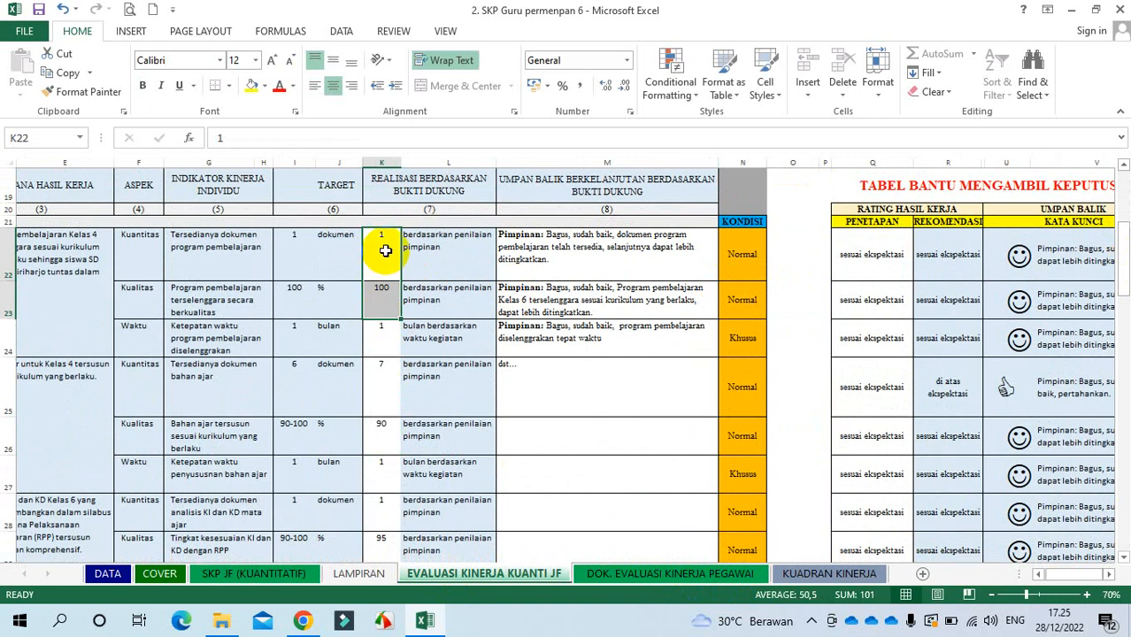
key(Return)
key(Return)
key(Return)
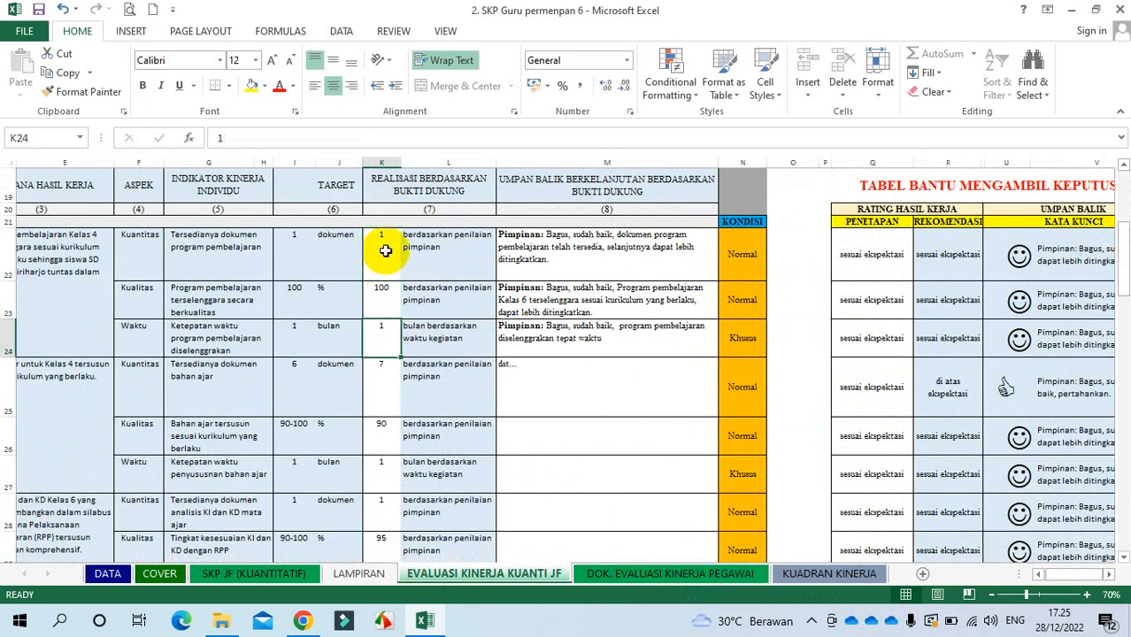
text(6)
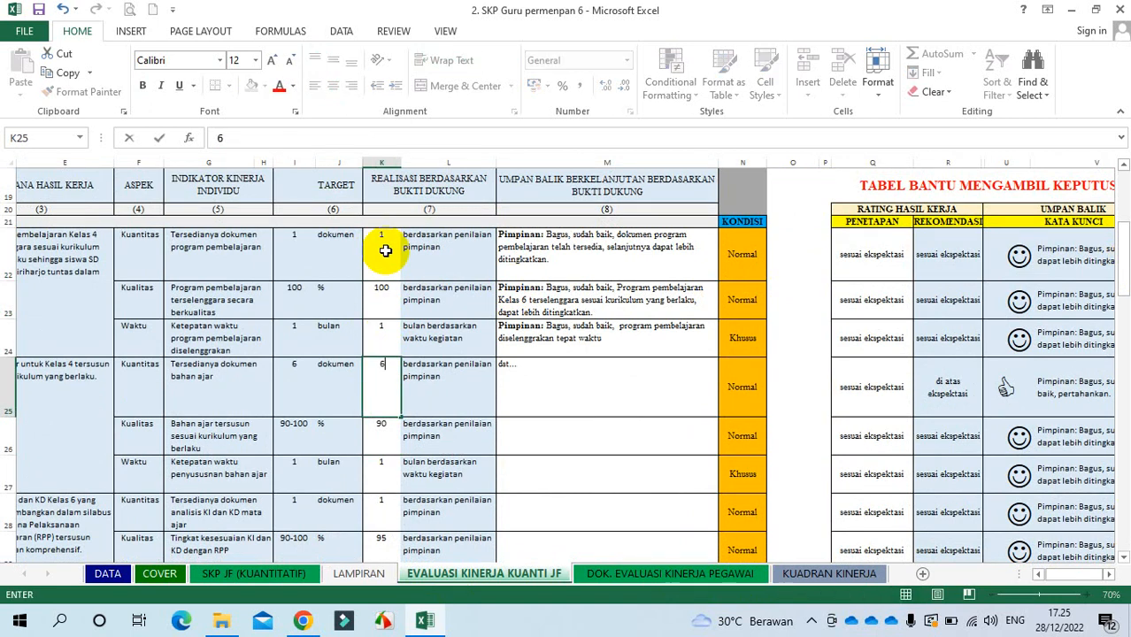
key(Return)
key(Return)
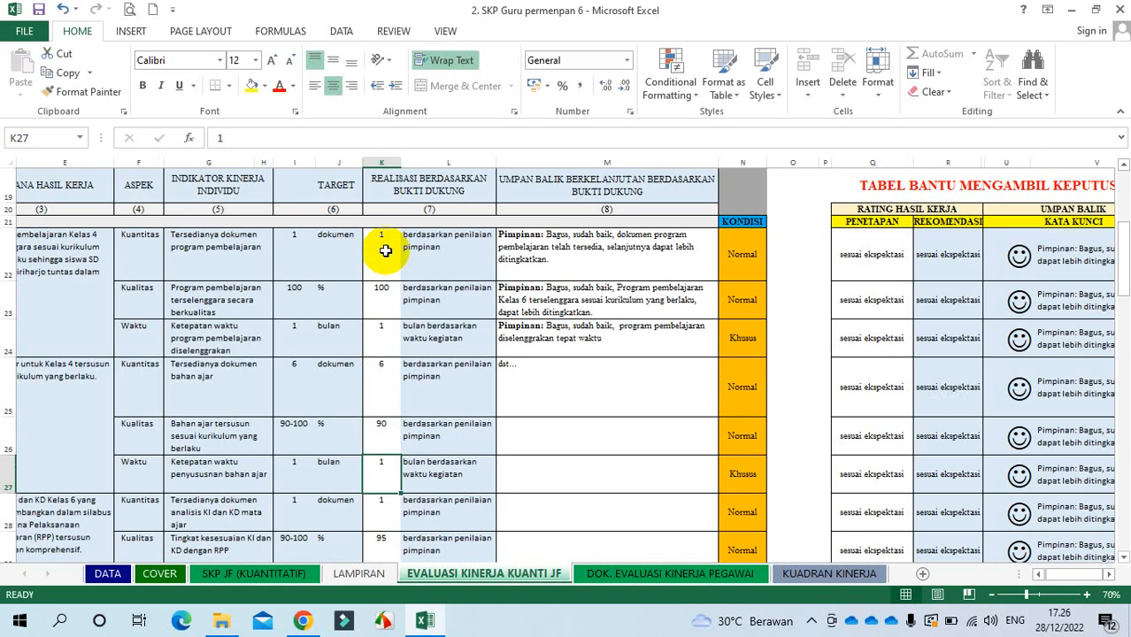
key(Return)
key(Return)
key(Return)
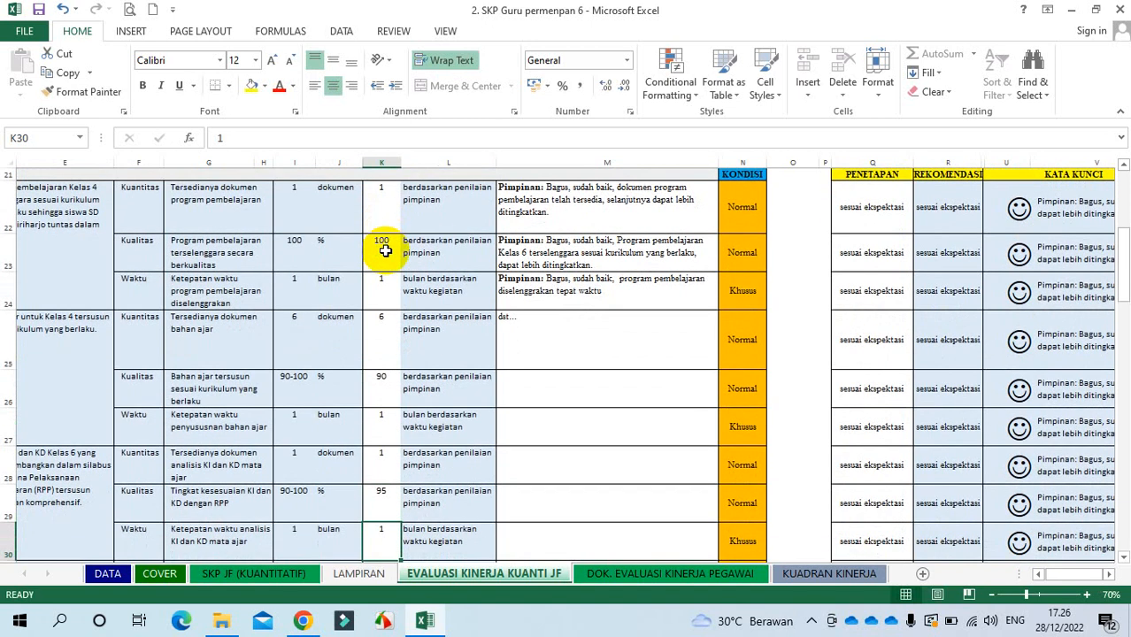
key(Return)
key(Return)
key(Return)
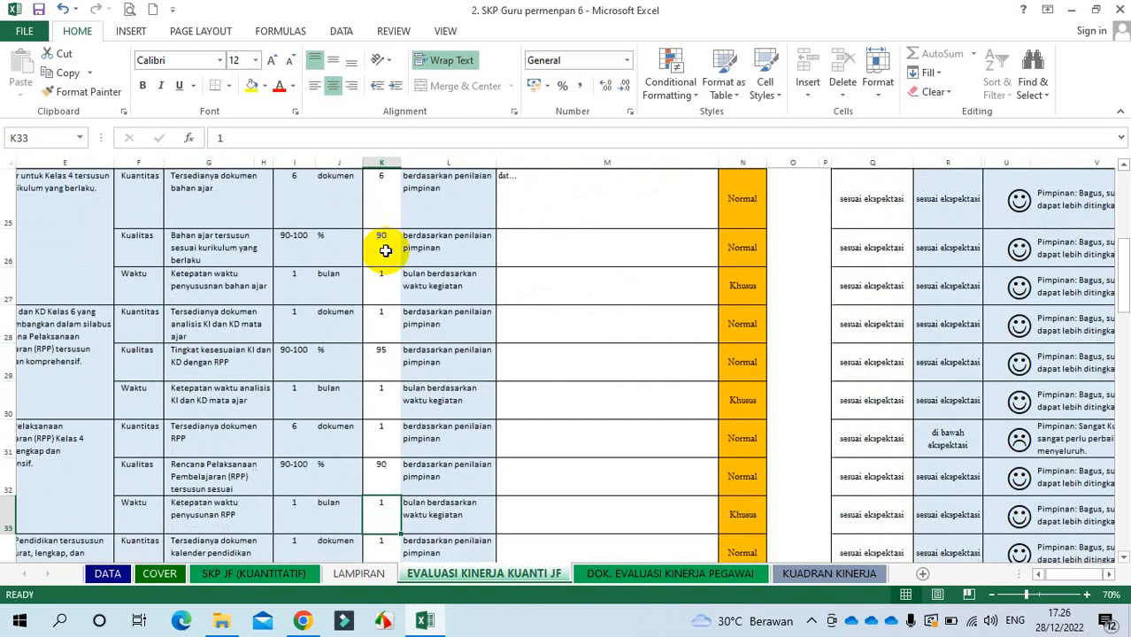
key(Return)
key(Return)
key(Return)
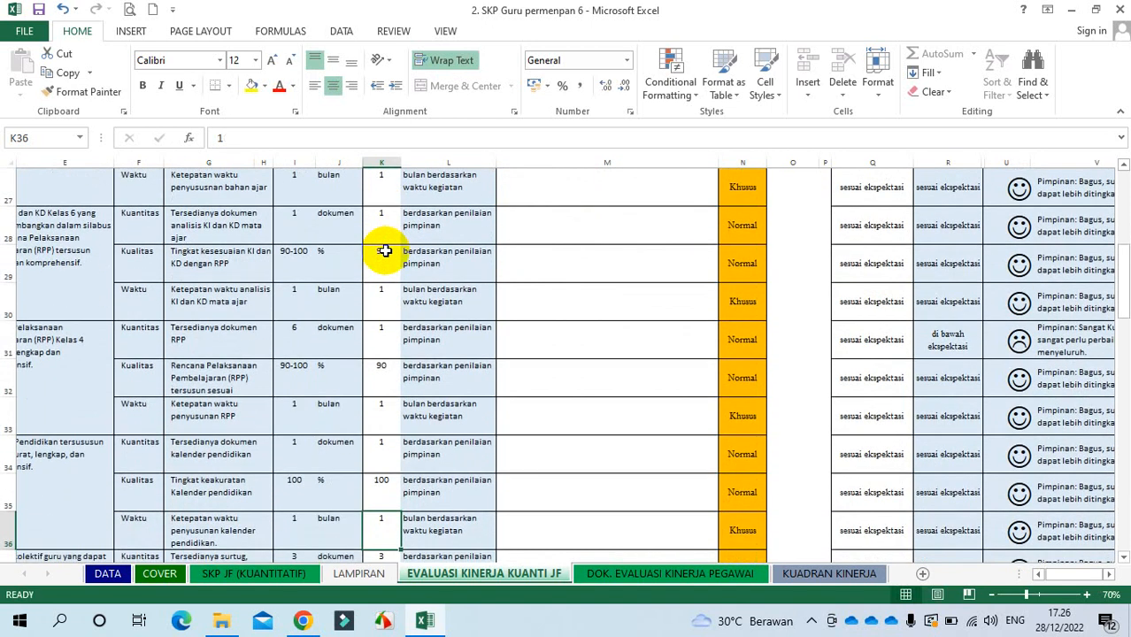
key(Return)
key(Return)
key(Return)
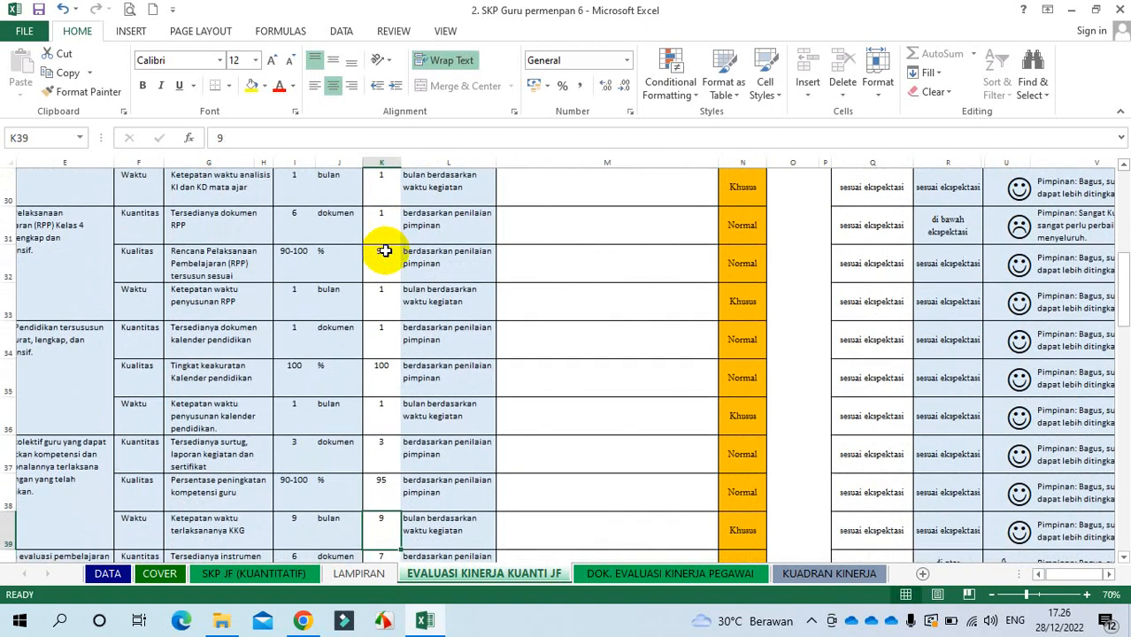
key(Return)
key(Return)
key(Return)
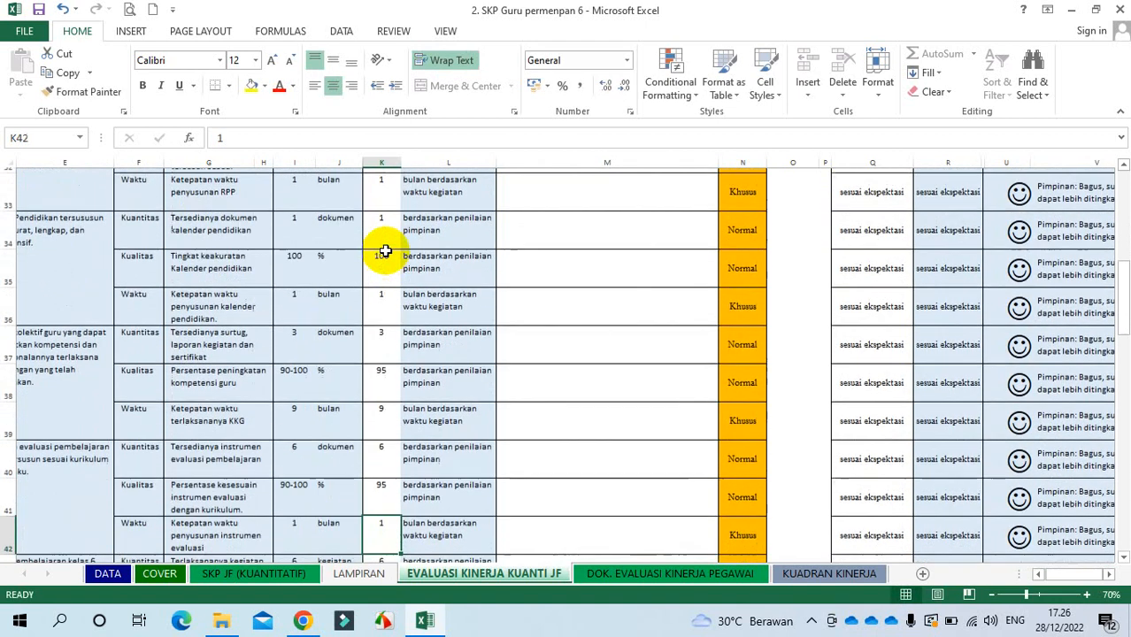
key(Return)
key(Return)
key(Return)
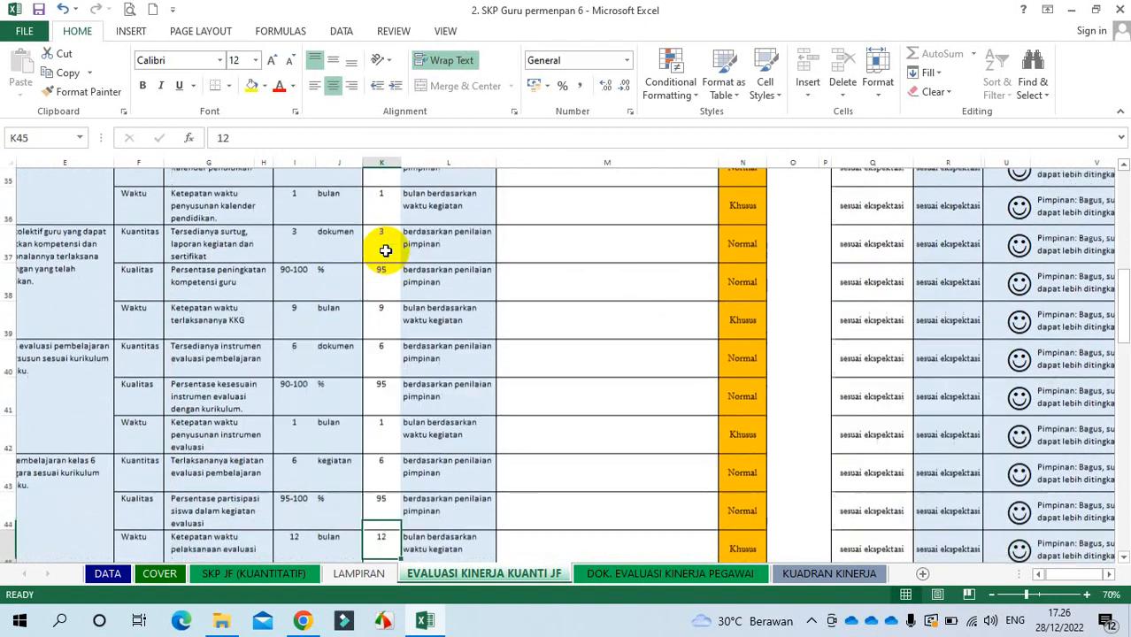
key(Return)
key(Return)
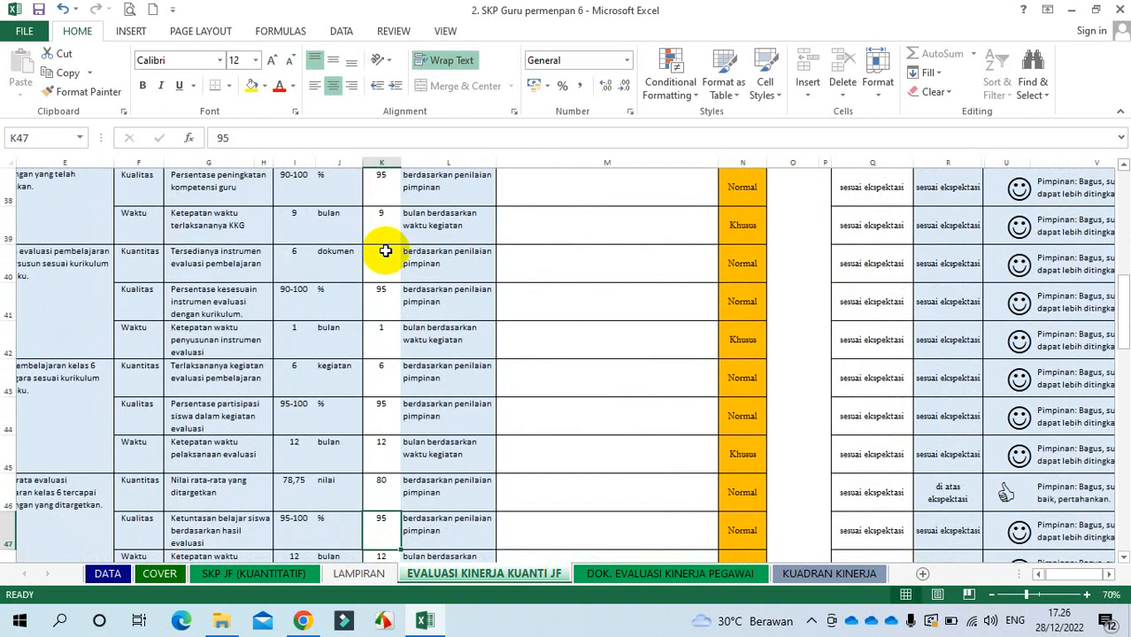
key(Return)
key(Return)
key(Return)
key(Return)
key(Return)
key(Return)
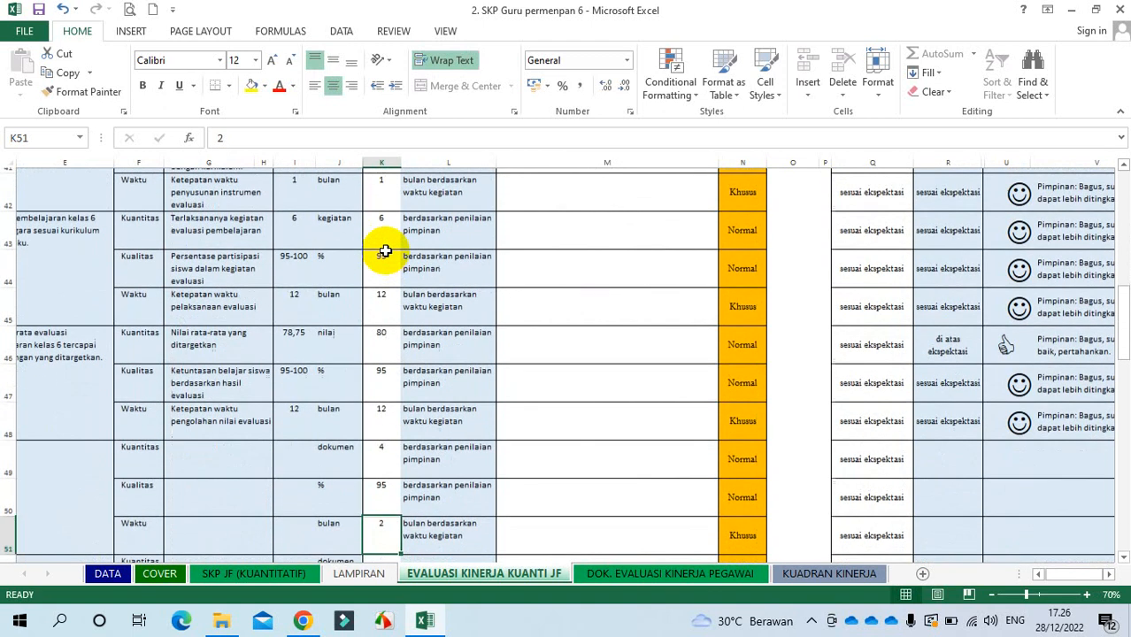
Step: Delete the leftover realization values 4, 95 and 2 in K49:K51
drag(378, 372, 374, 454)
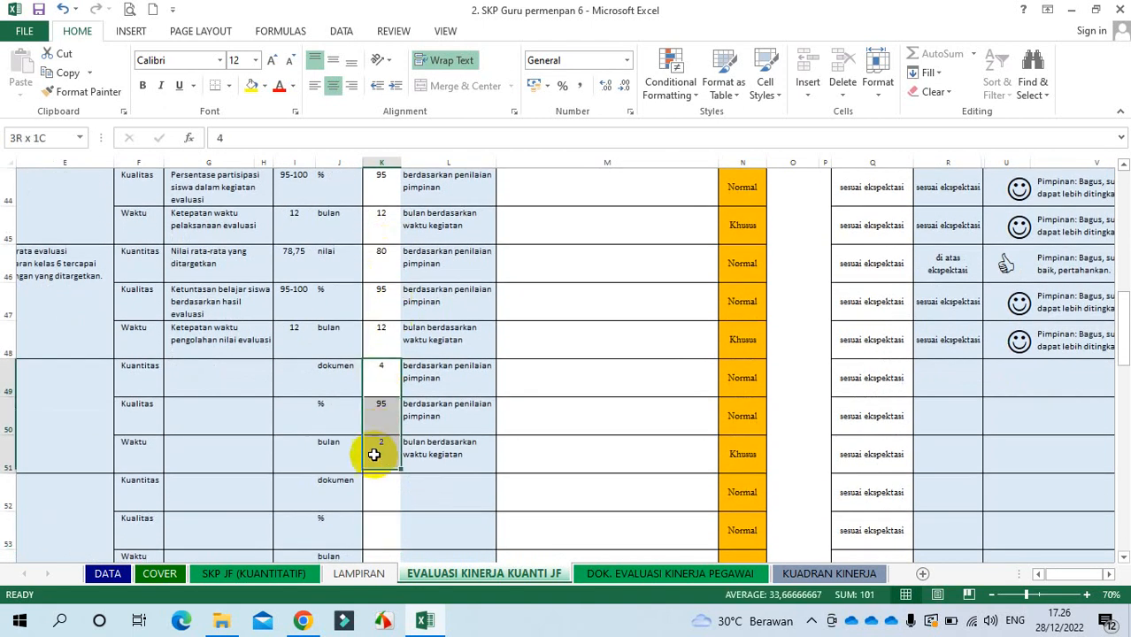
key(Delete)
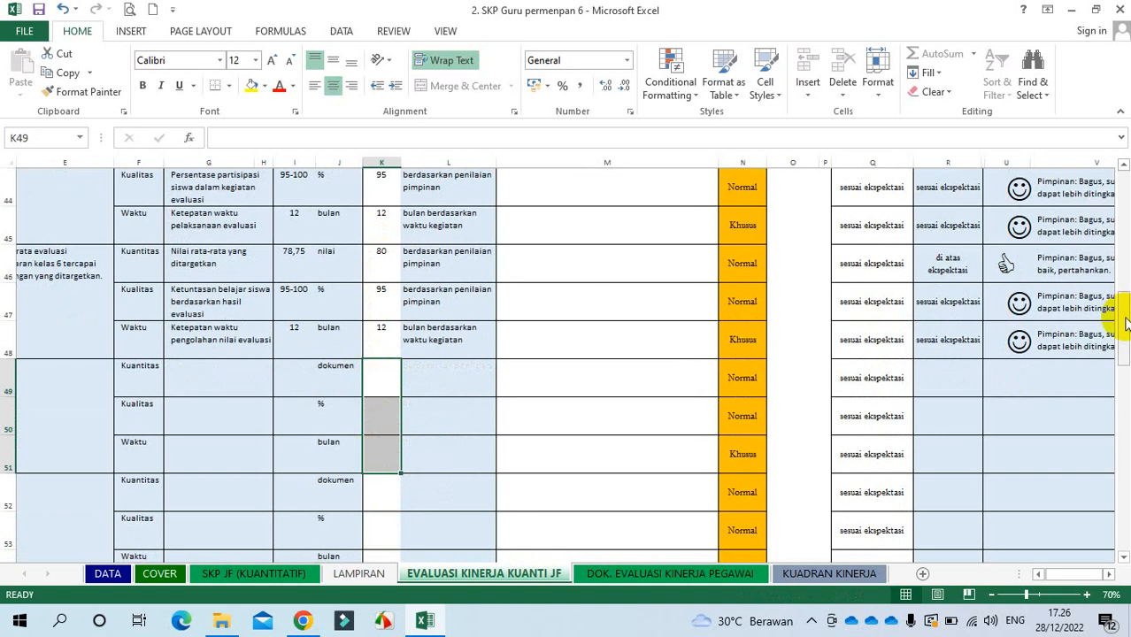
drag(1122, 324, 1122, 255)
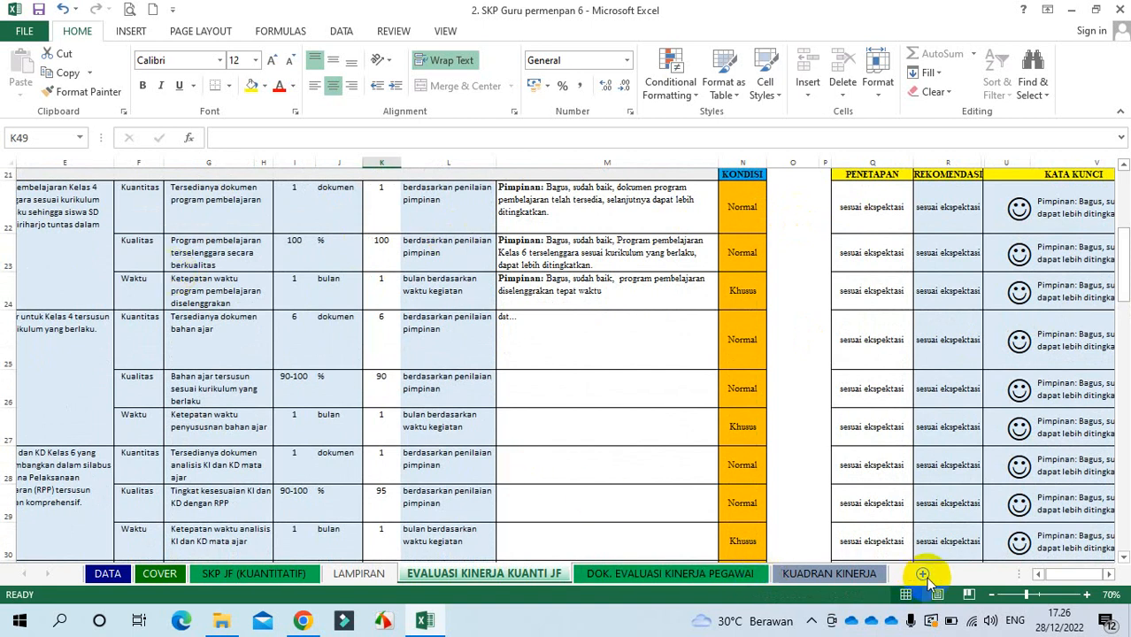
click(1039, 575)
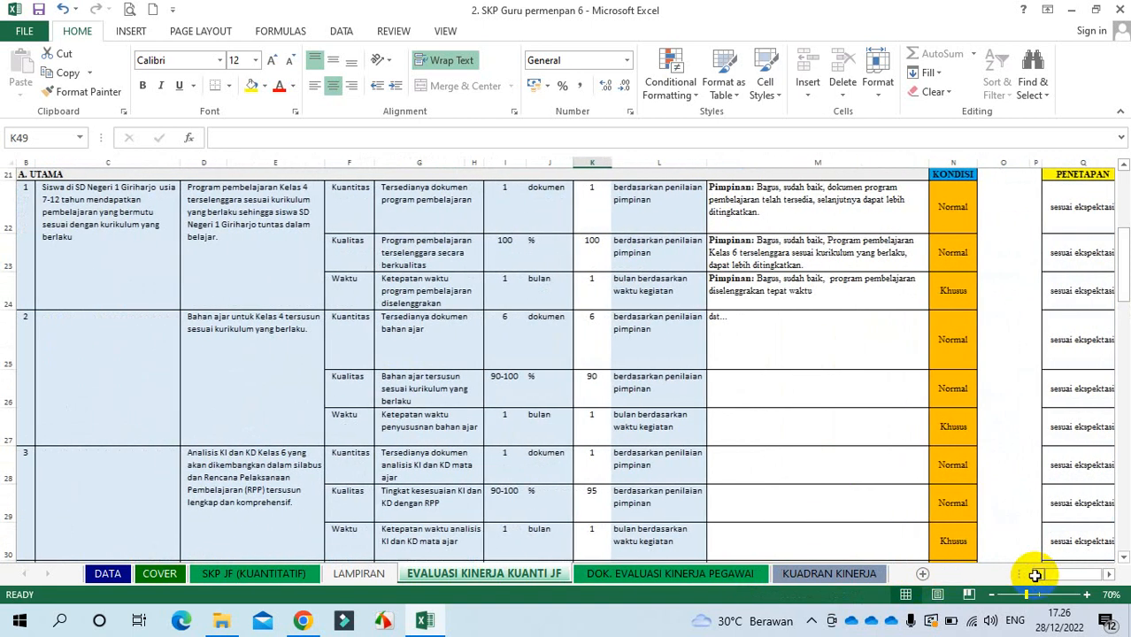
click(115, 209)
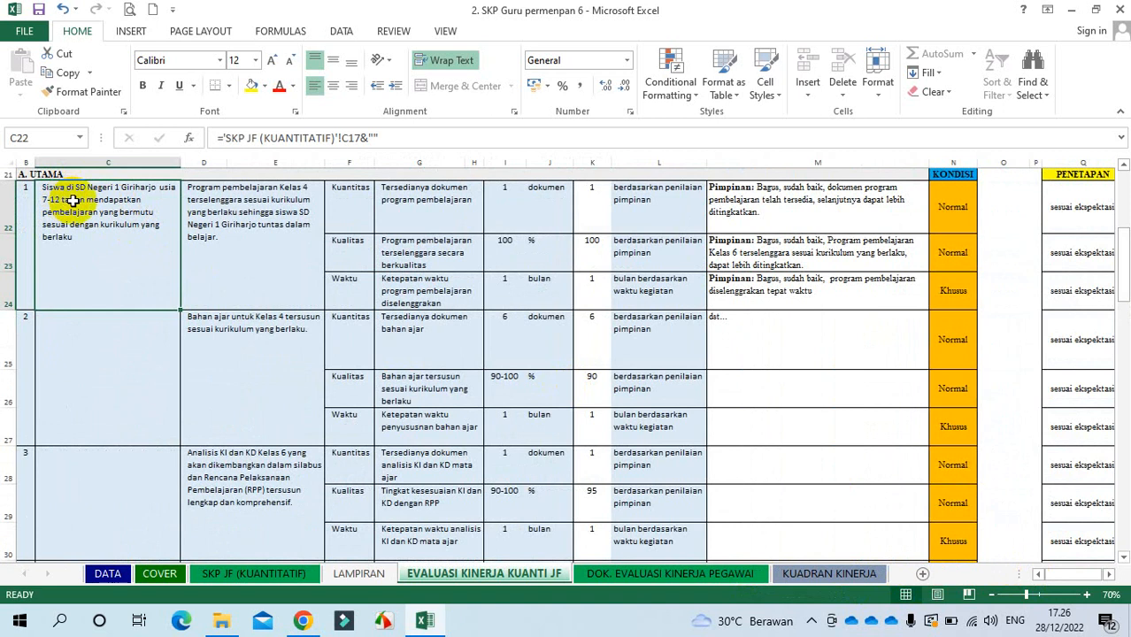
click(245, 225)
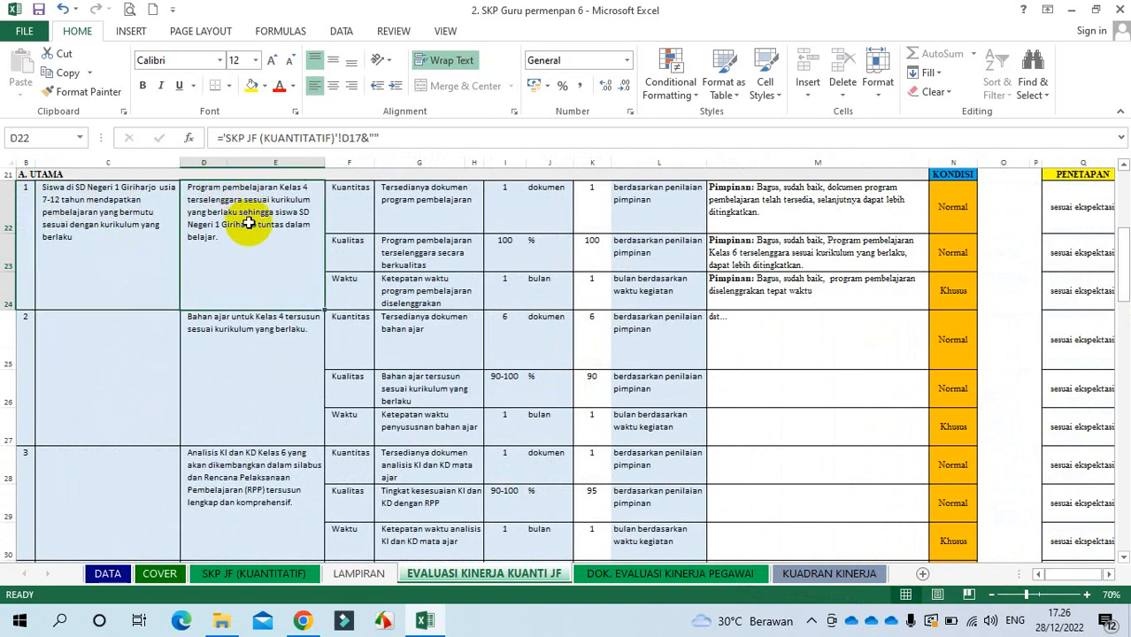
click(419, 203)
click(433, 253)
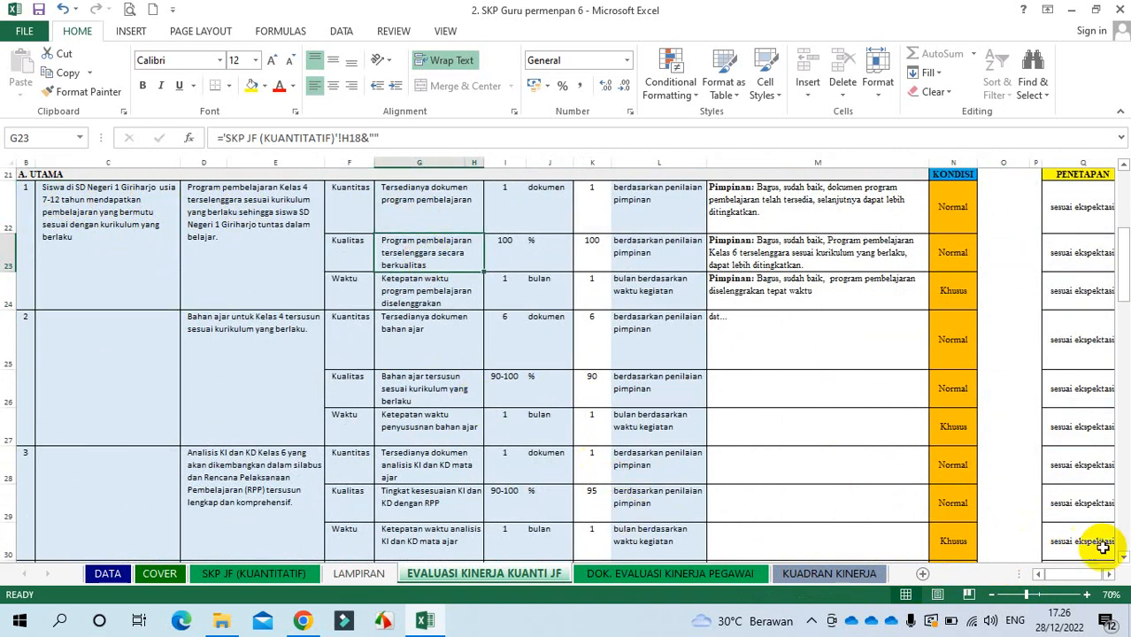
scroll(1124, 560, down, 9)
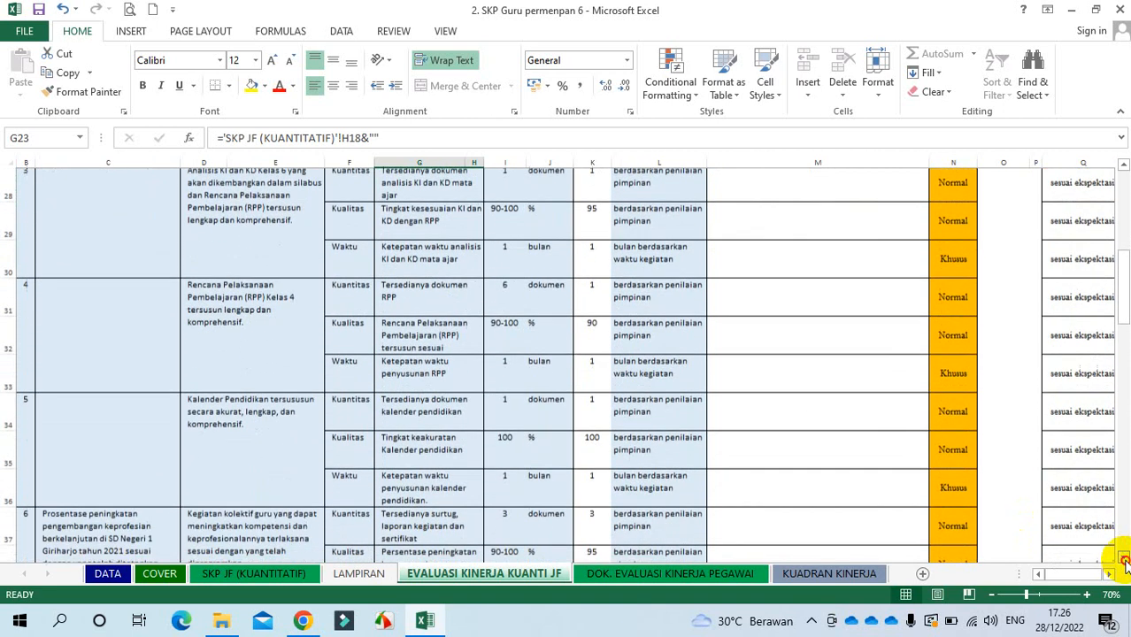
scroll(1124, 560, down, 4)
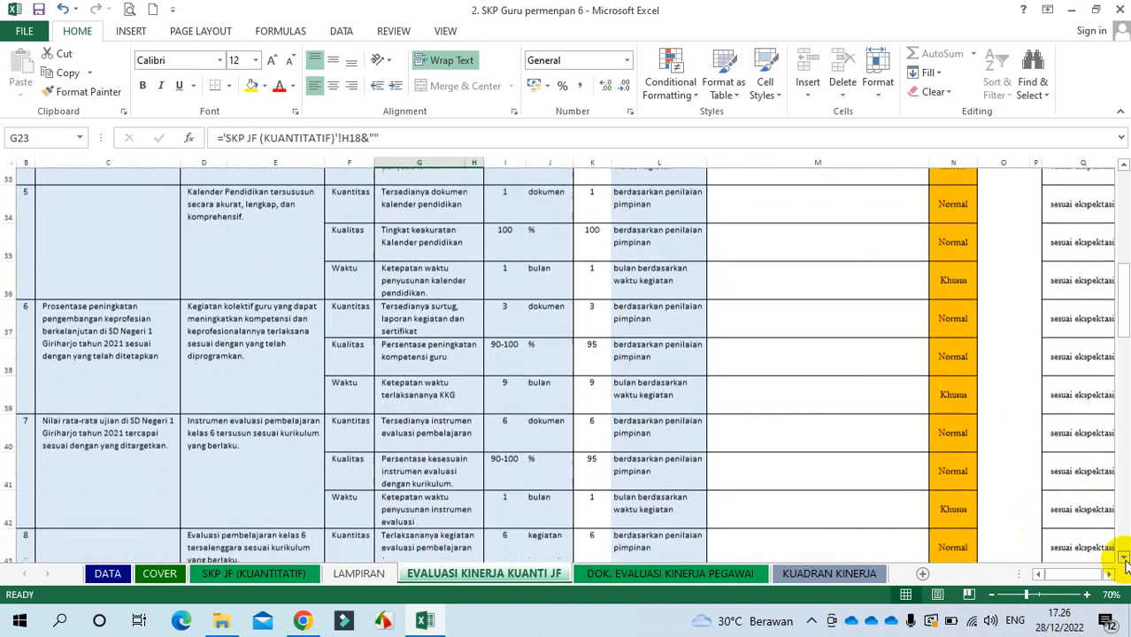
scroll(1124, 560, down, 5)
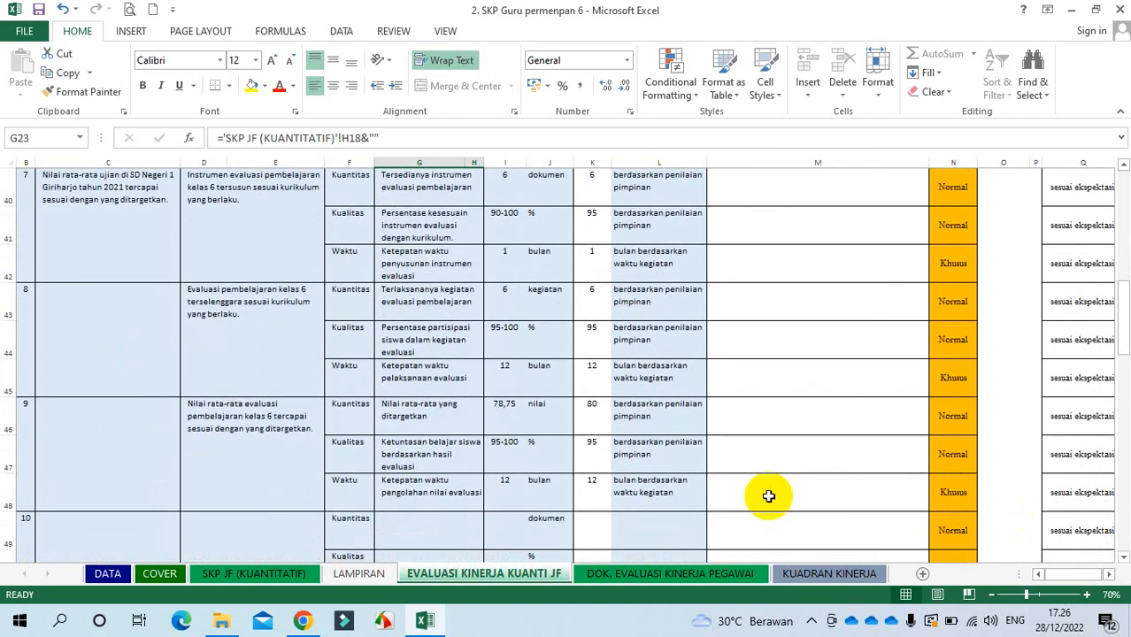
click(601, 414)
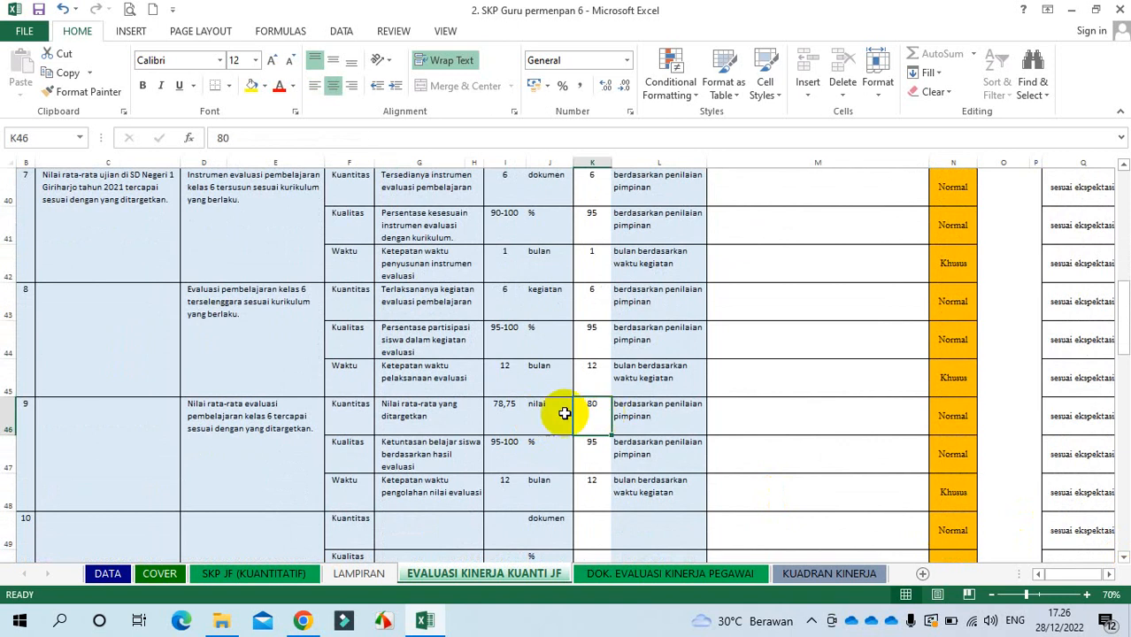
click(504, 408)
click(219, 440)
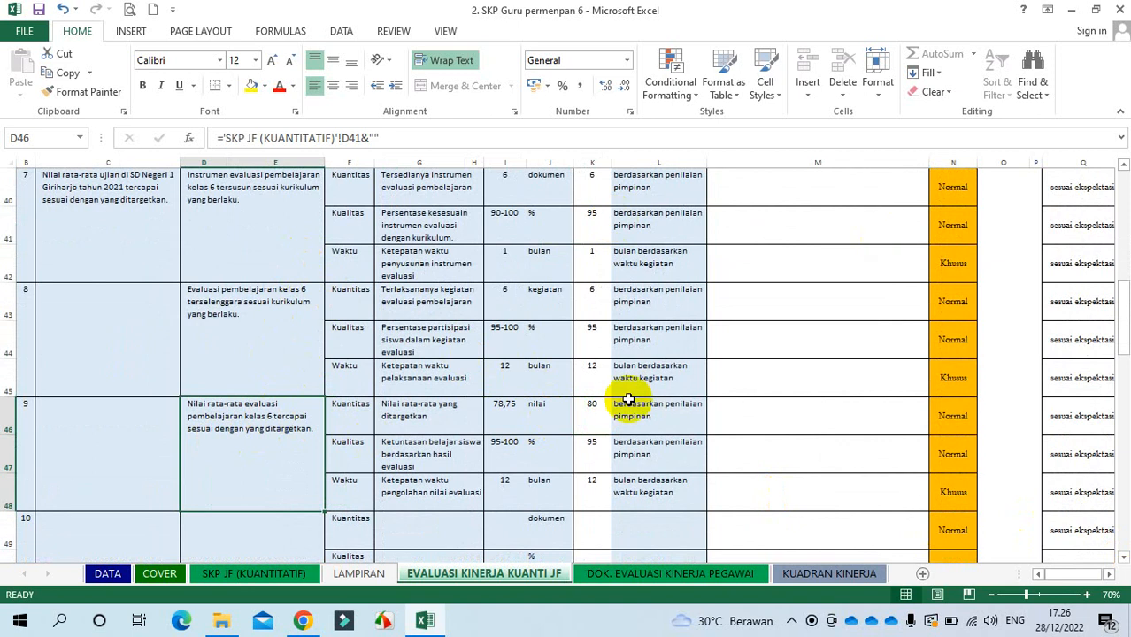
click(507, 413)
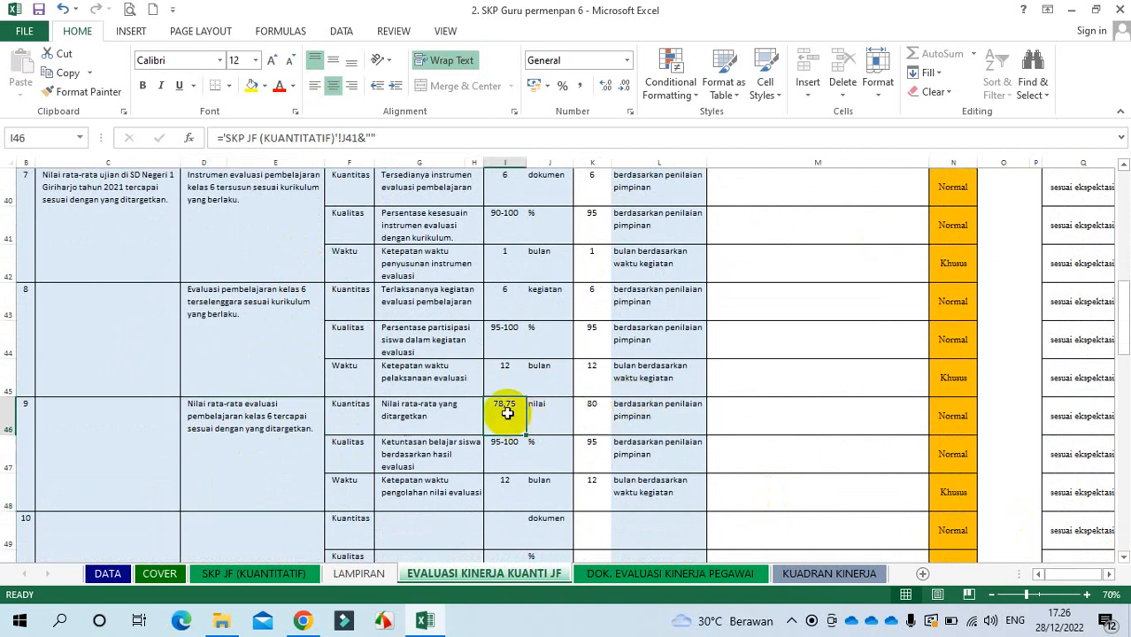
click(603, 406)
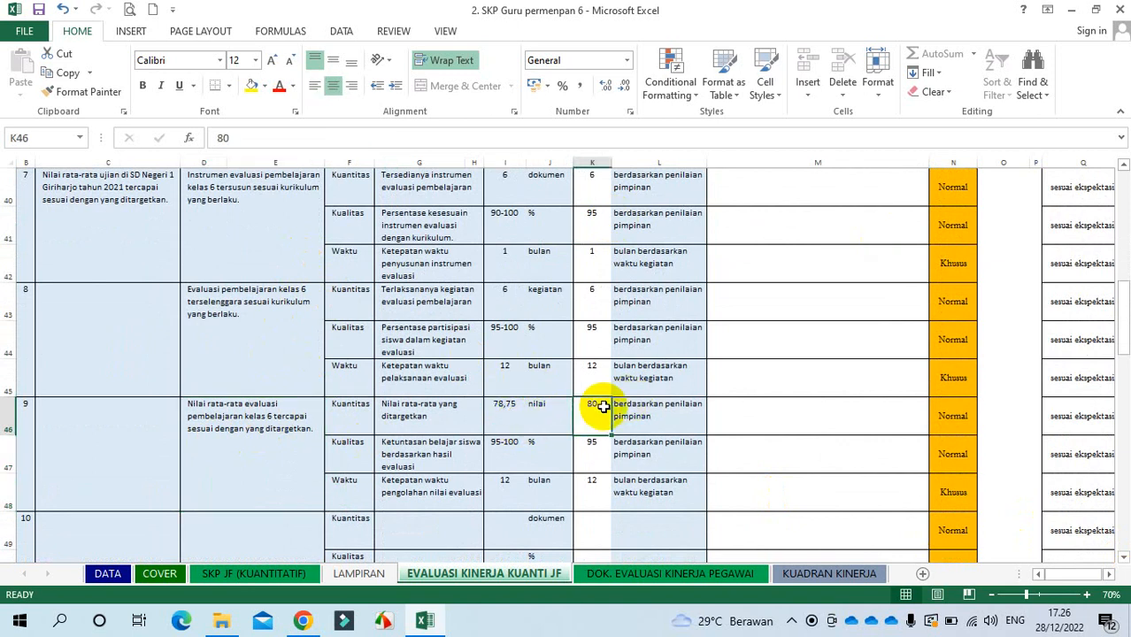
click(493, 406)
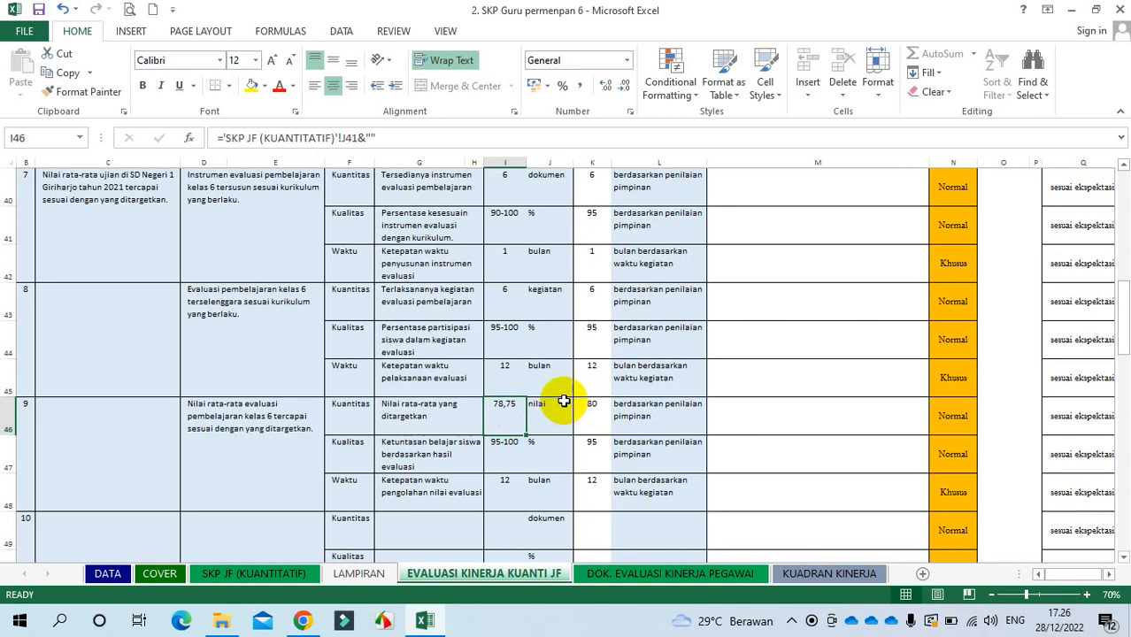
click(600, 409)
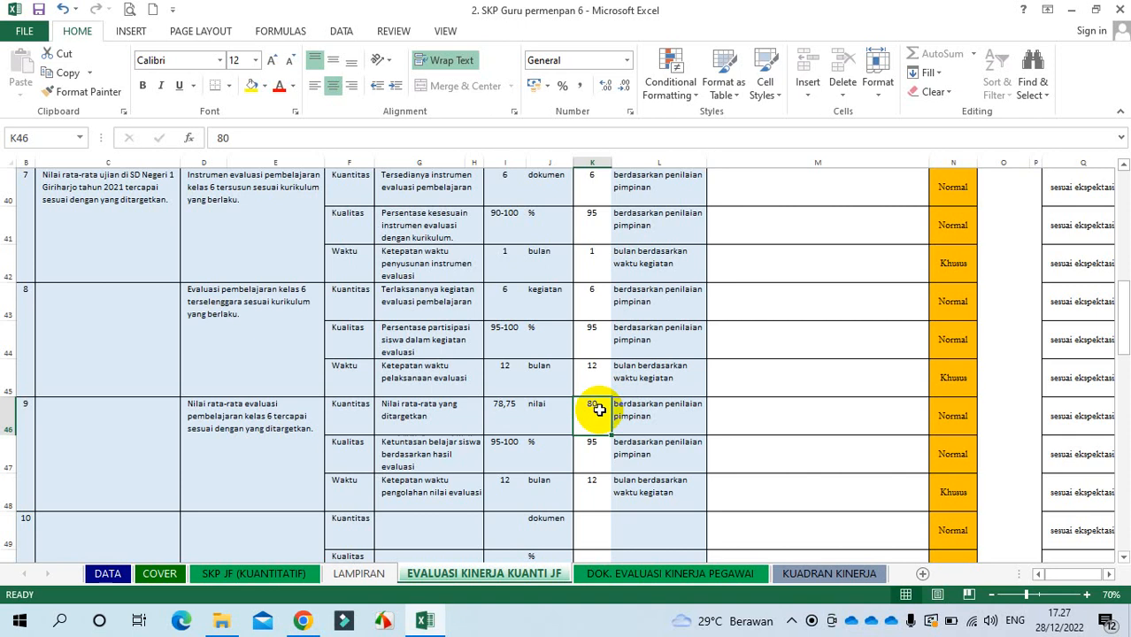
click(491, 407)
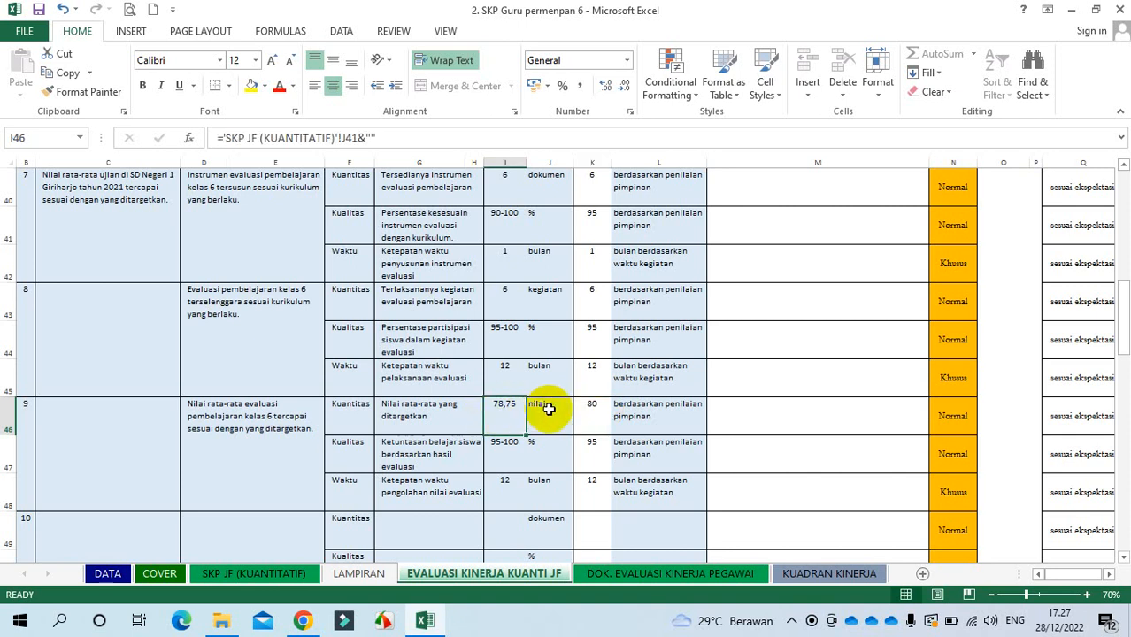
click(593, 408)
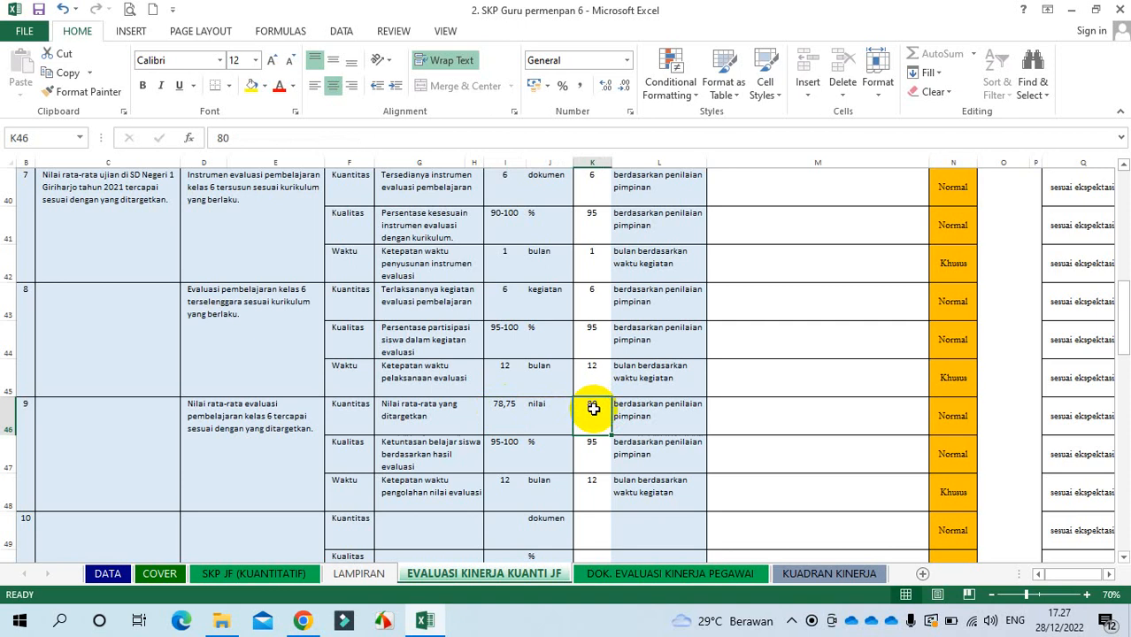
Step: Read the Perilaku Kerja feedback in M87 and M89, then scroll right to TABEL BANTU MENGAMBIL KEPUTUSAN
drag(1121, 328, 1124, 447)
click(816, 329)
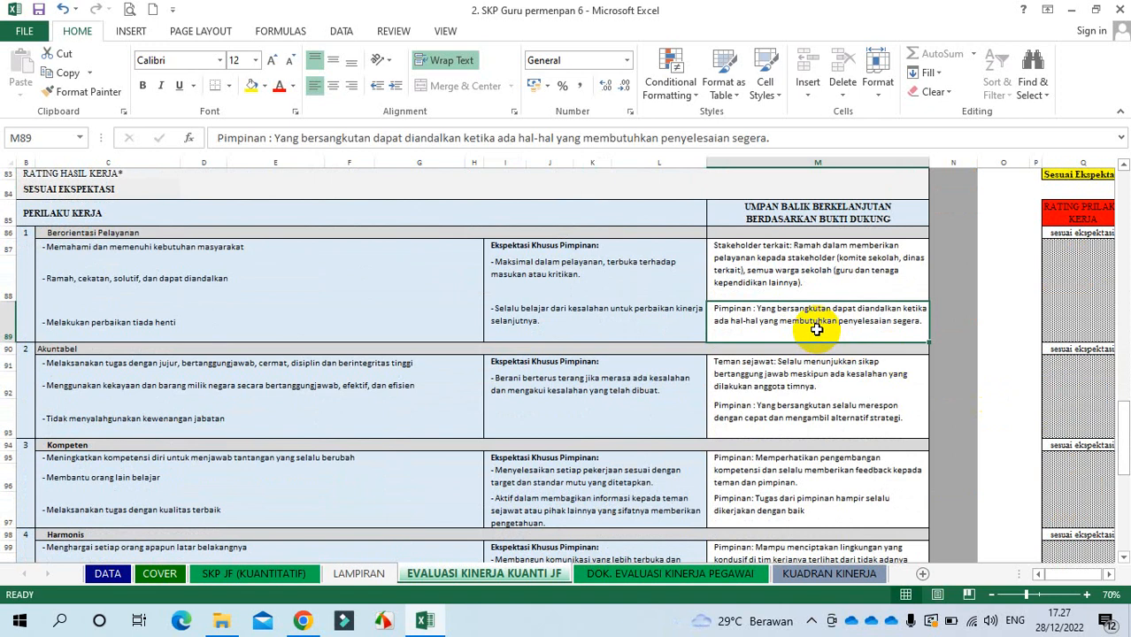
click(838, 275)
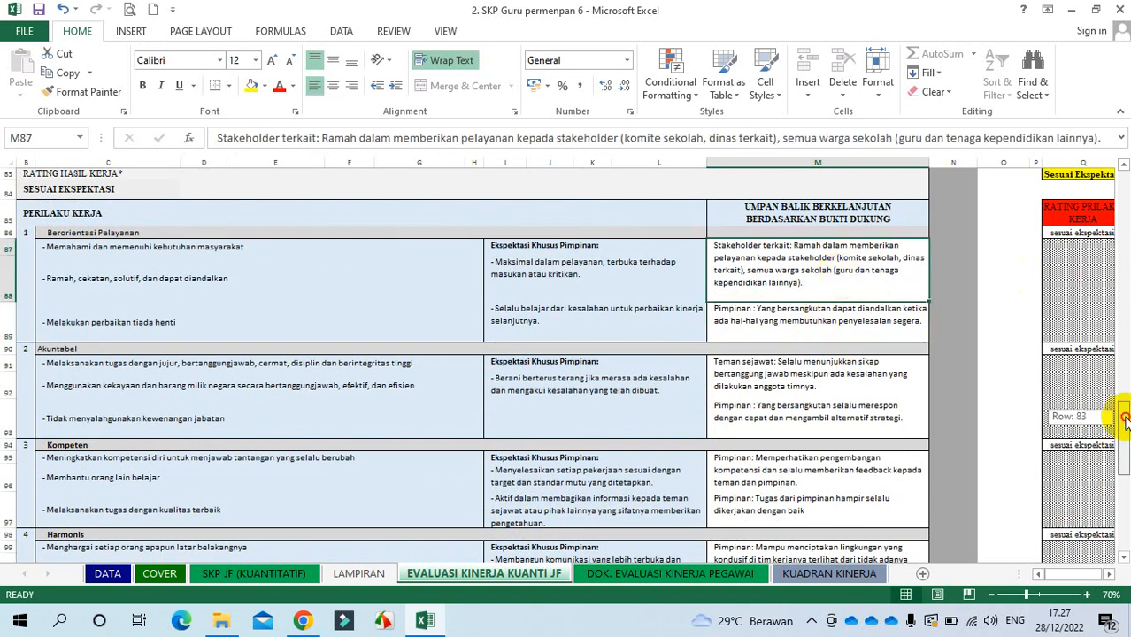
drag(1124, 418, 1114, 222)
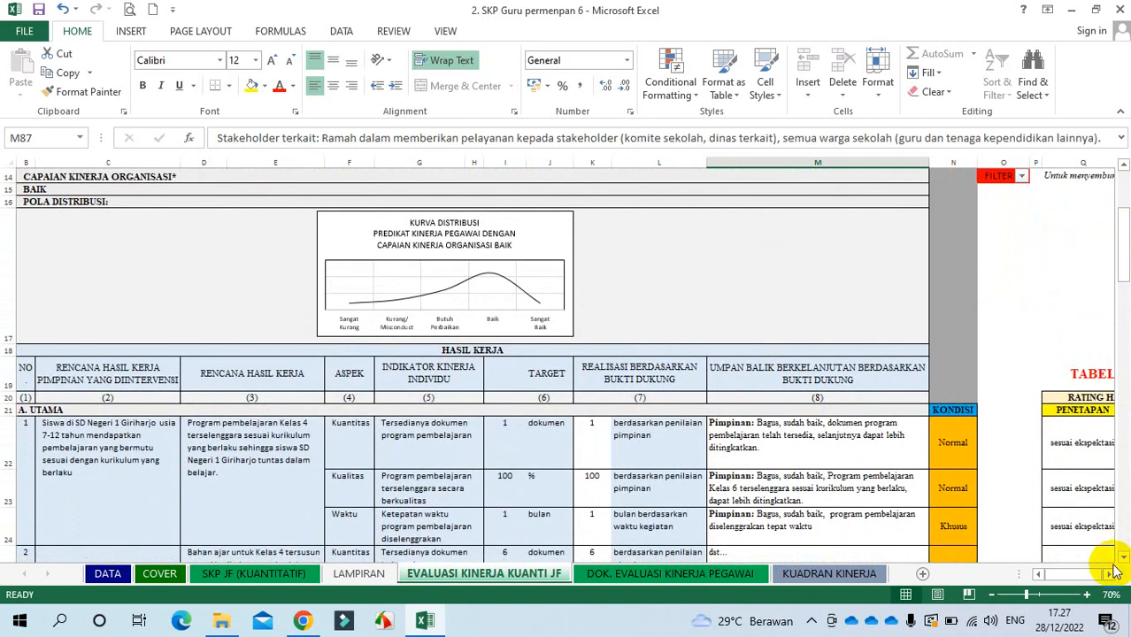
click(1110, 575)
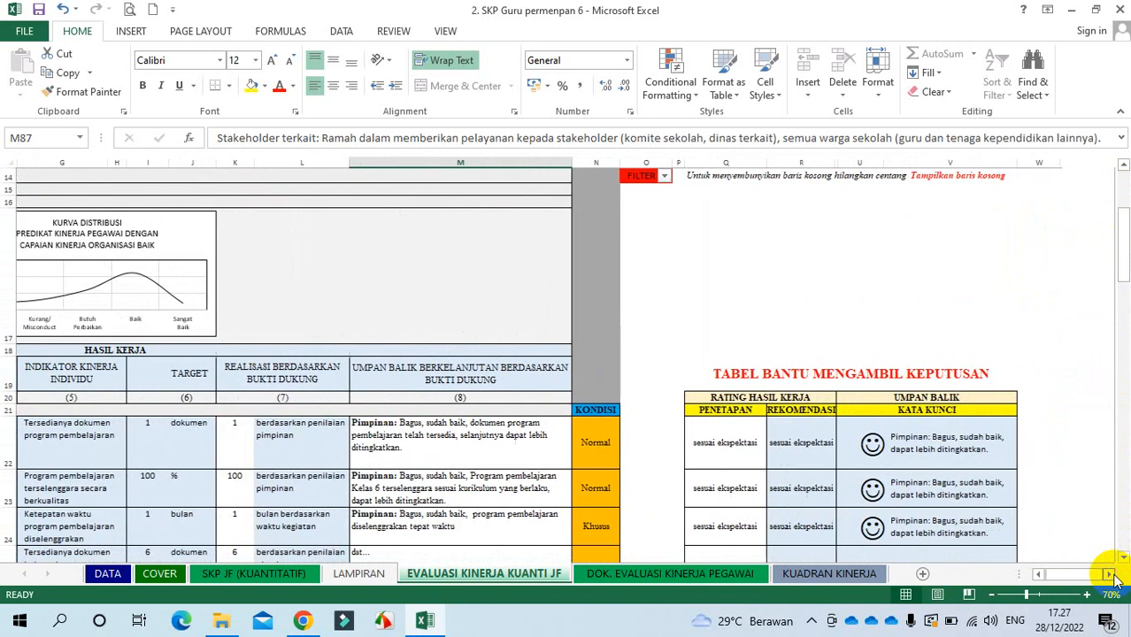
Step: Inspect the KONDISI column and the first indicator's Normal condition
click(1124, 558)
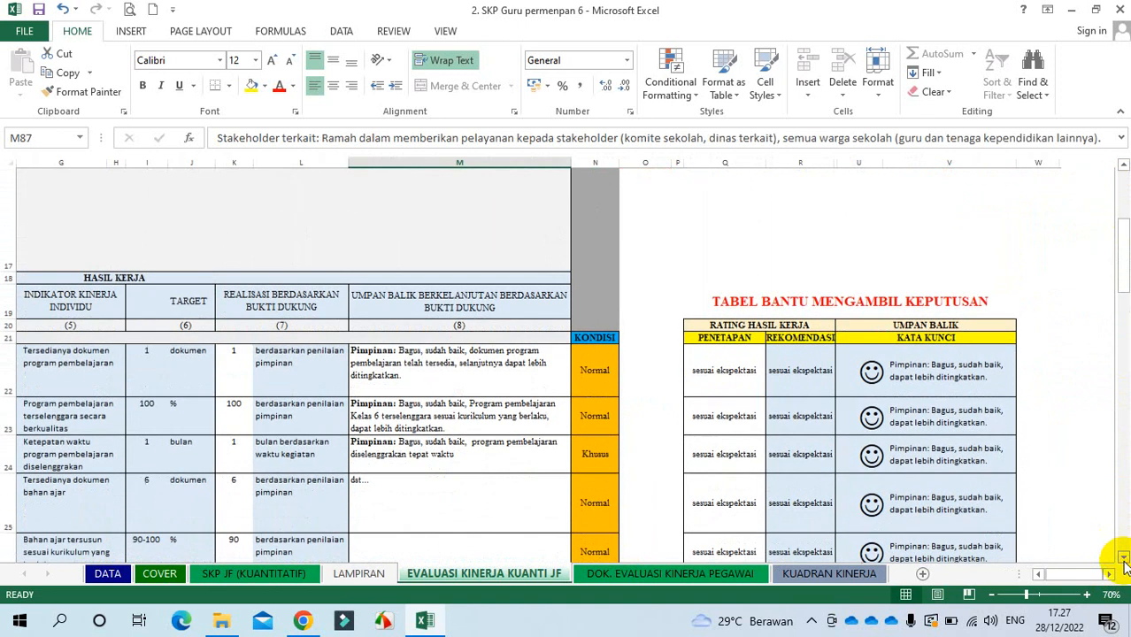
click(596, 163)
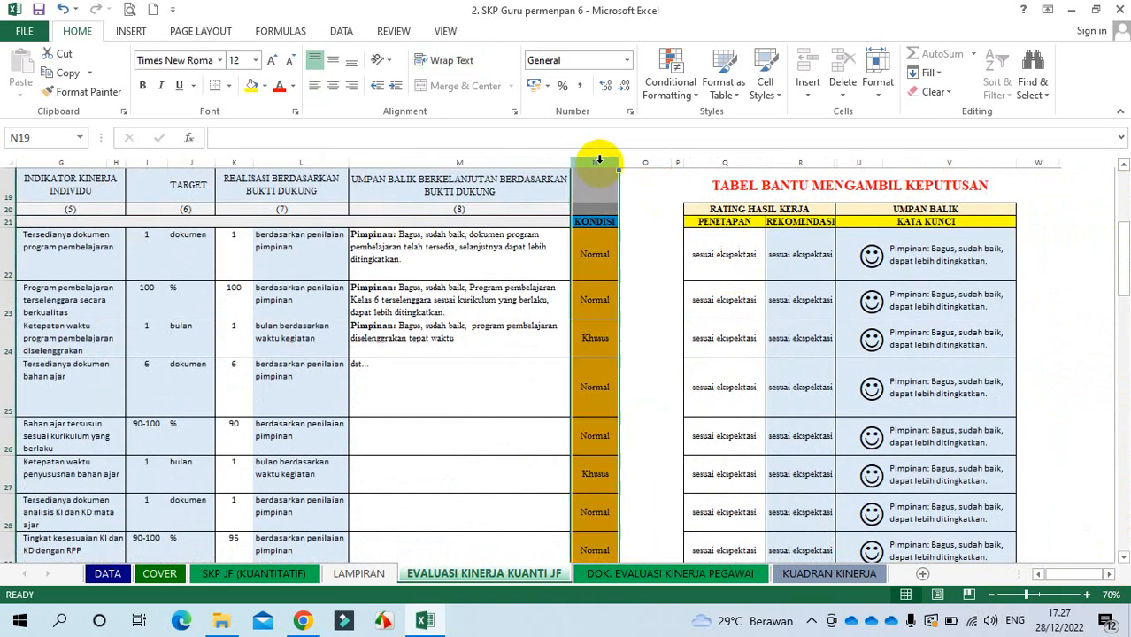
click(595, 255)
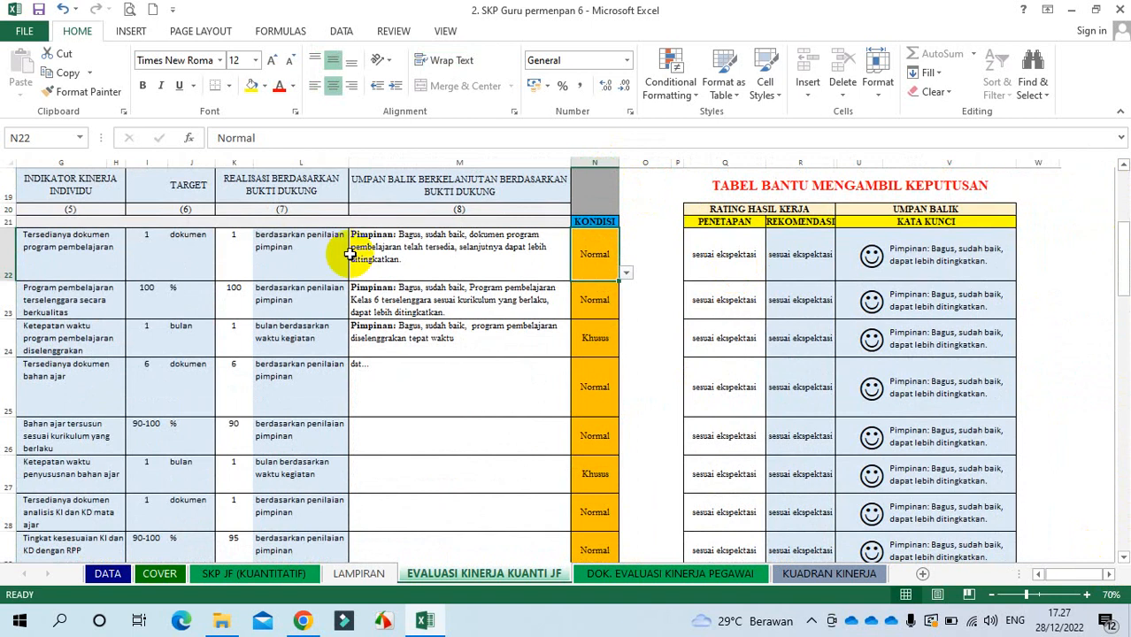
Step: Test the first realization value at 2 against the recommendation formula, then restore it to 1
click(238, 239)
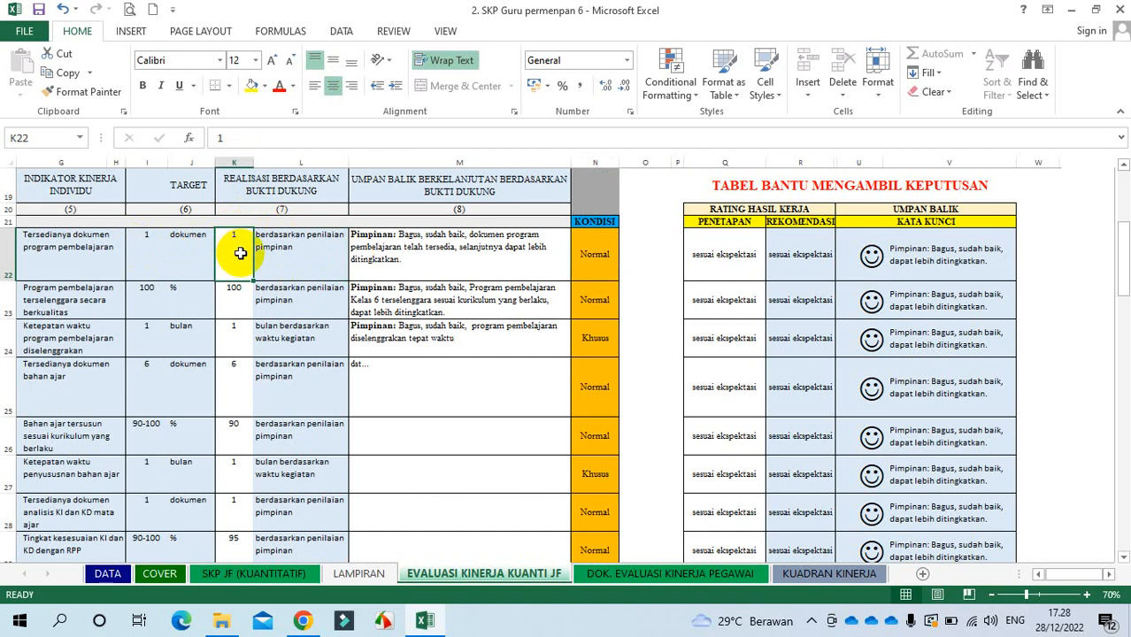
text(2)
key(Return)
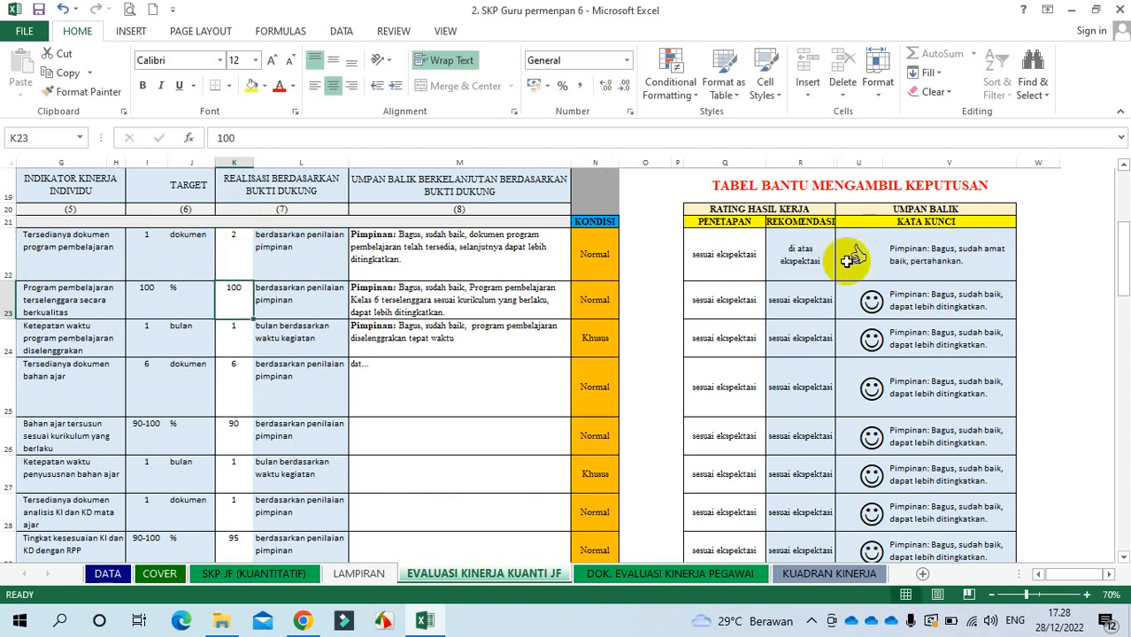
click(796, 246)
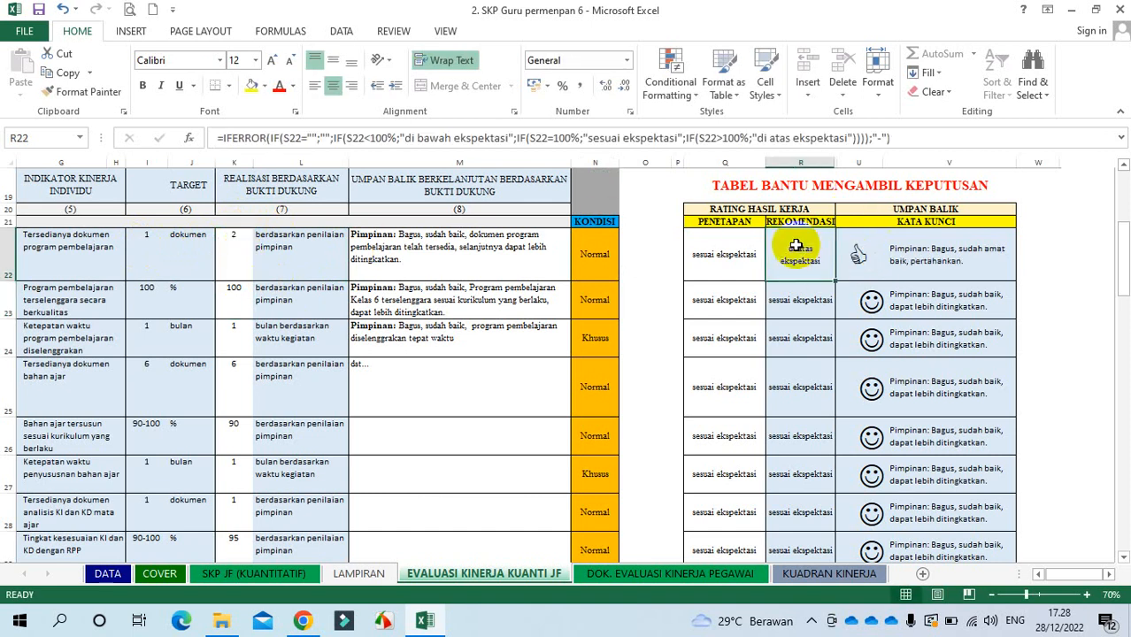
click(234, 243)
text(1)
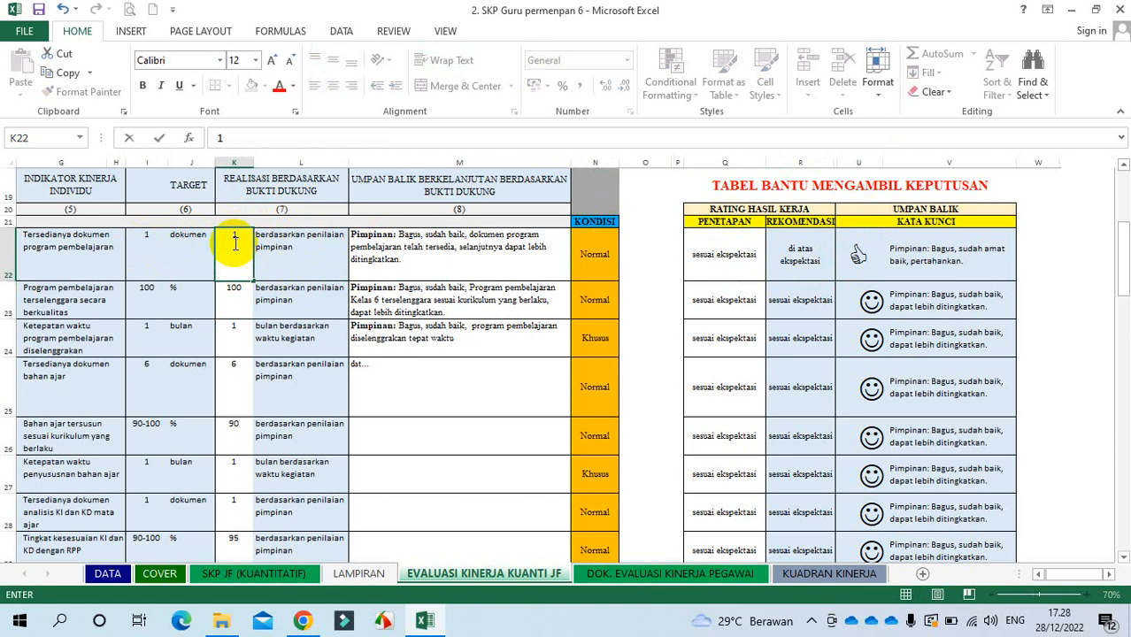
click(590, 246)
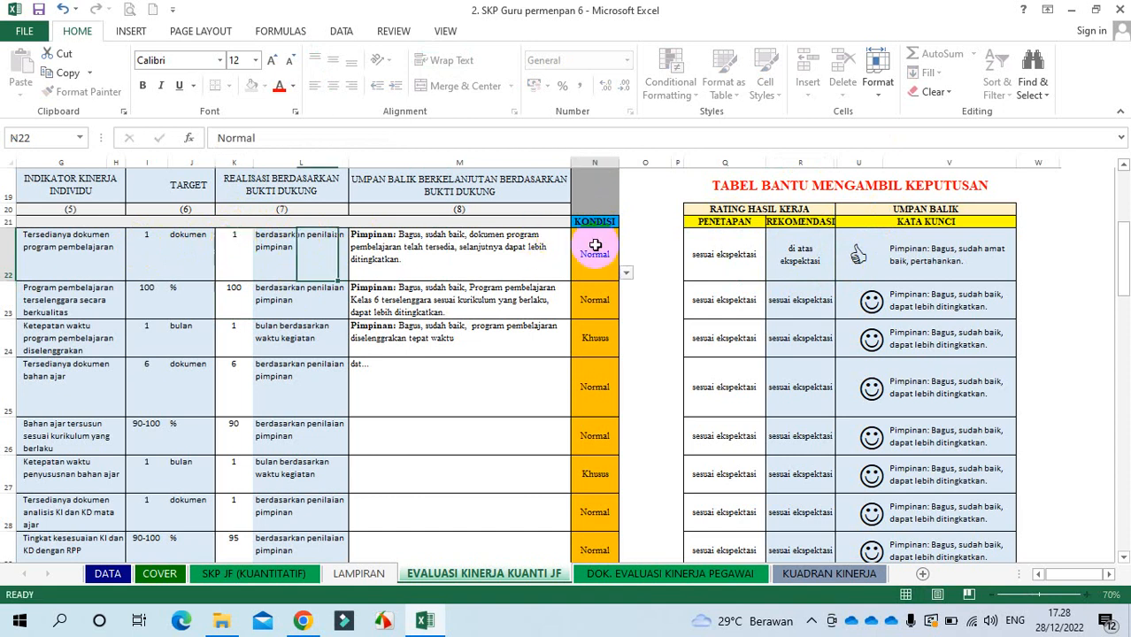
Step: Try item 1's timing realization at 2, then at 0,5
click(239, 330)
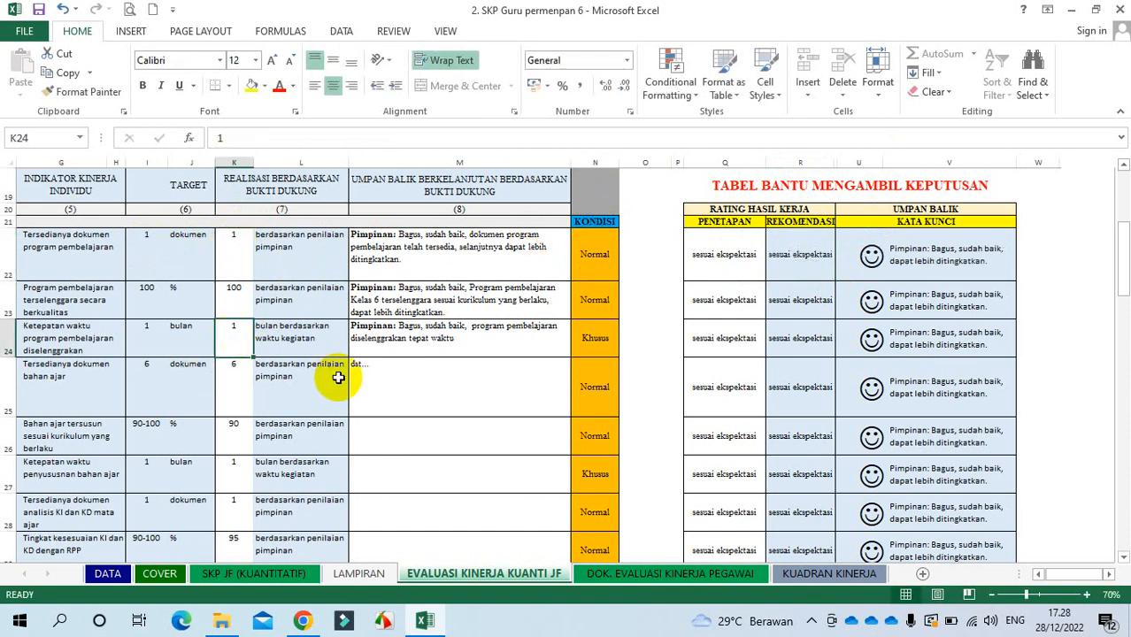
text(2)
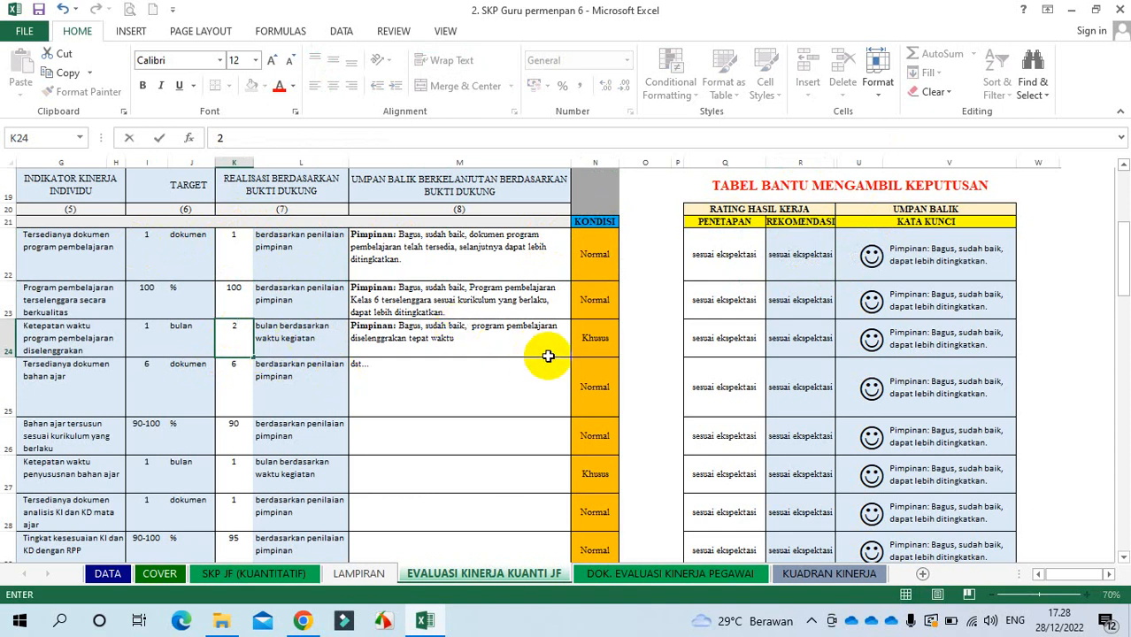
click(601, 339)
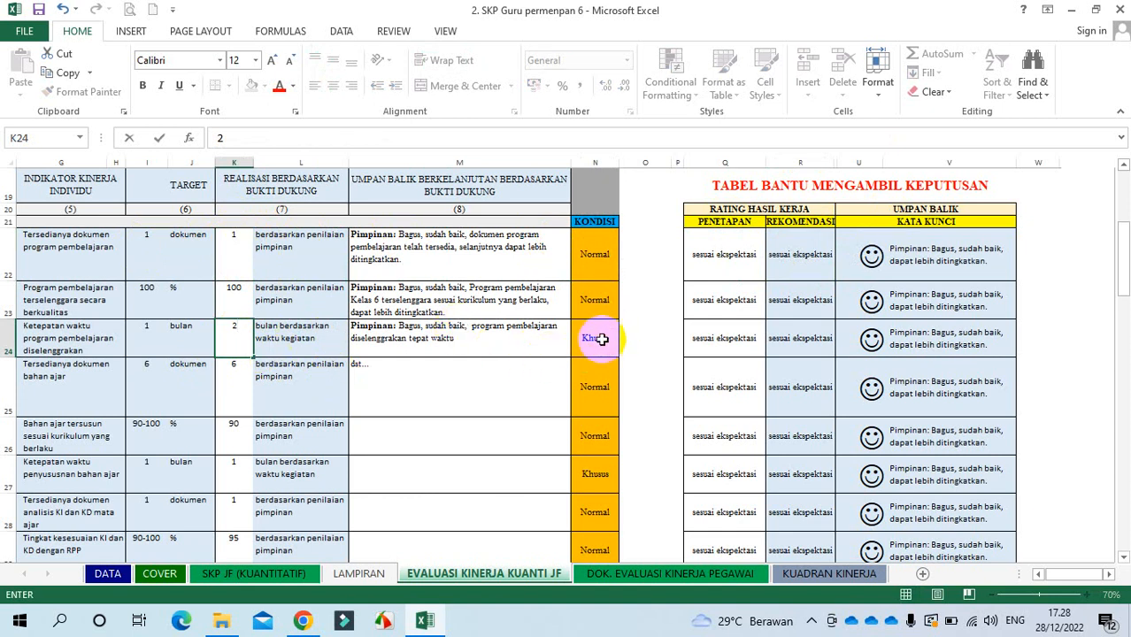
click(487, 348)
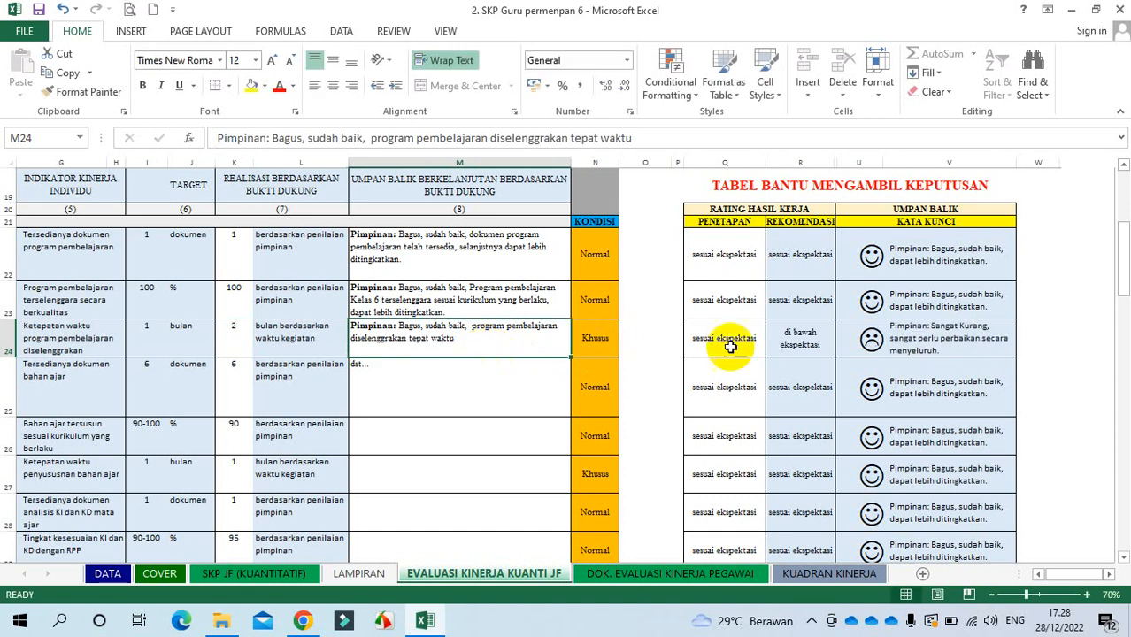
click(234, 332)
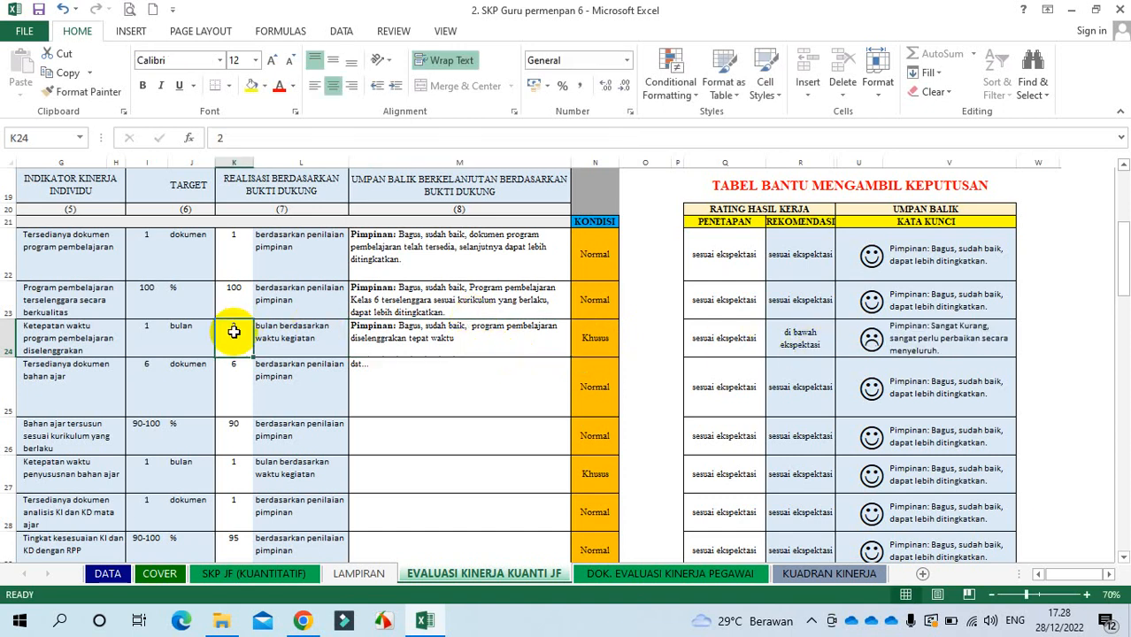
text(0)
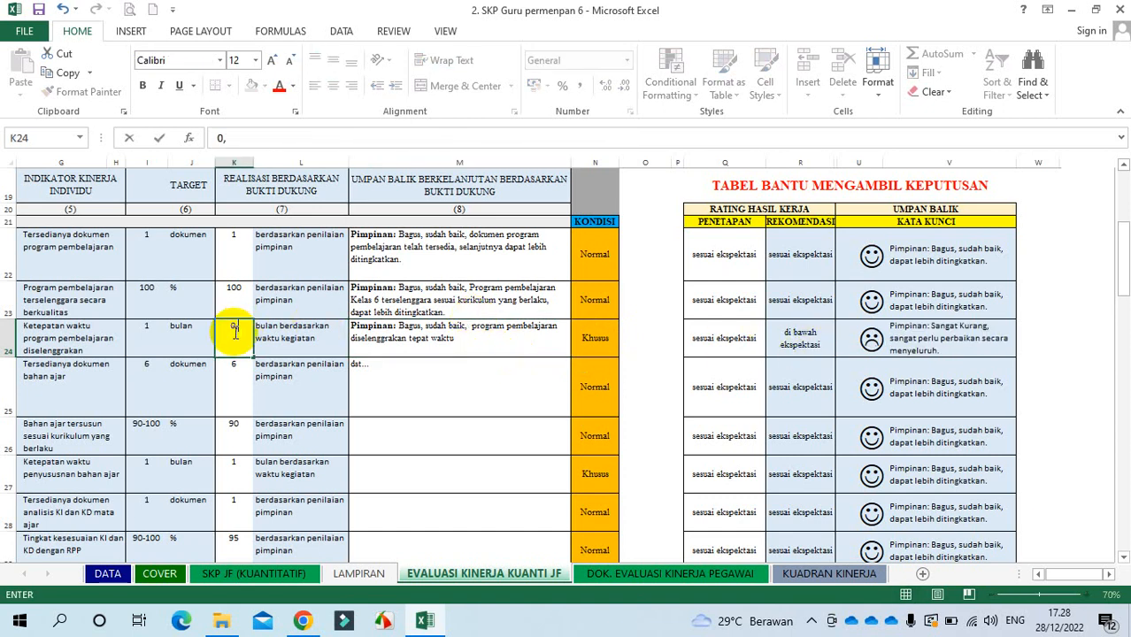
text(,5)
key(Return)
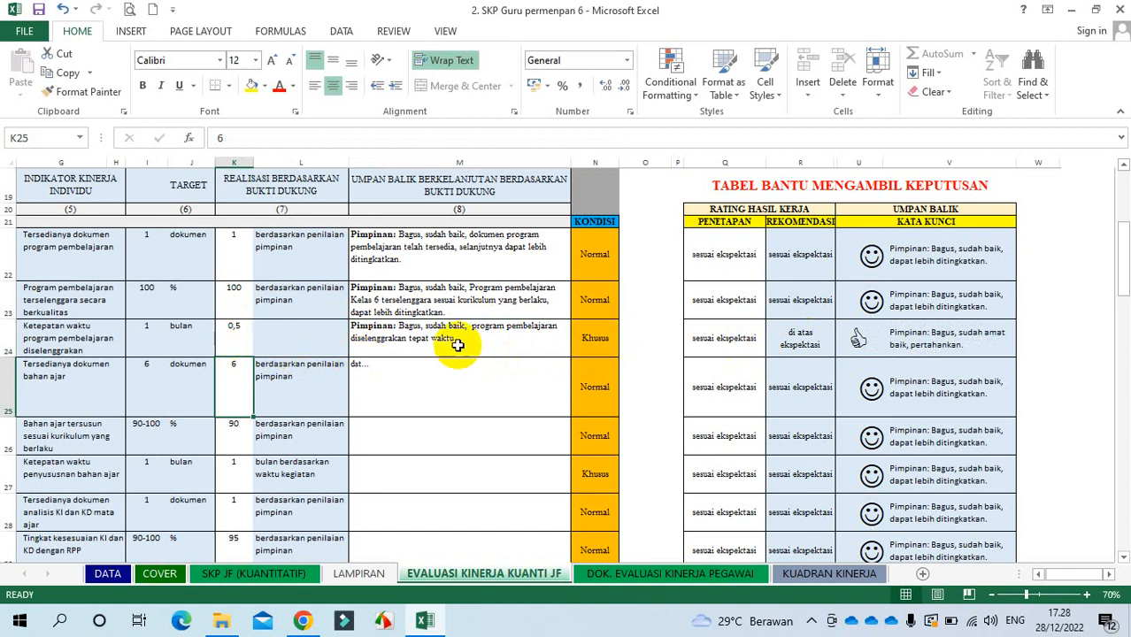
click(234, 330)
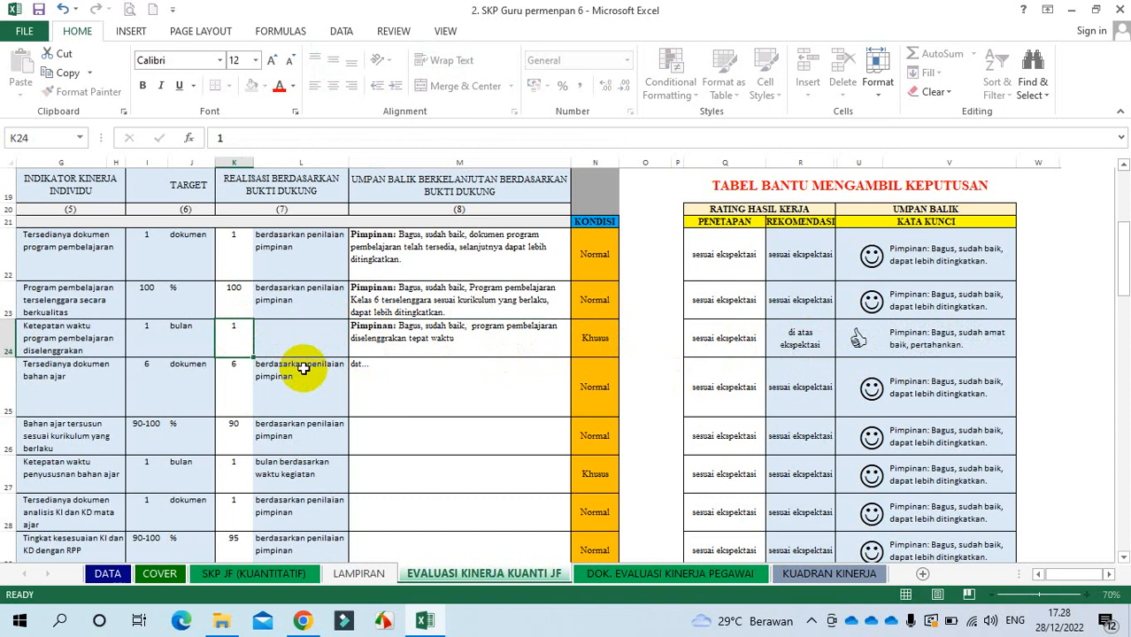
key(Return)
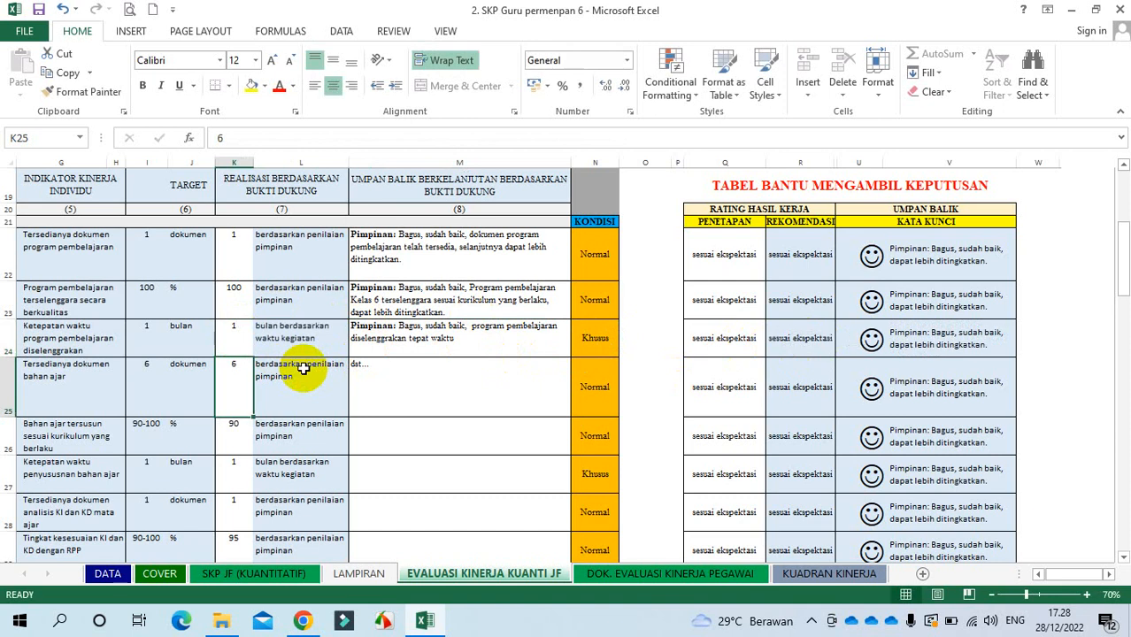
Step: Try 0 in K24, settle on 1, and check its condition in N24
click(240, 336)
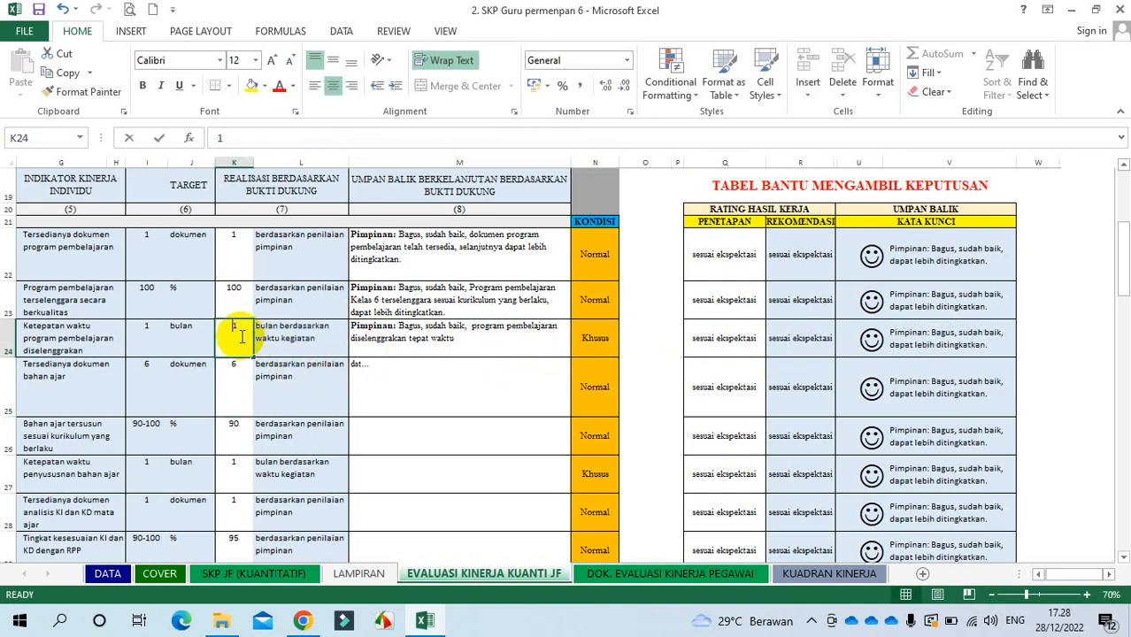
text(0)
key(Return)
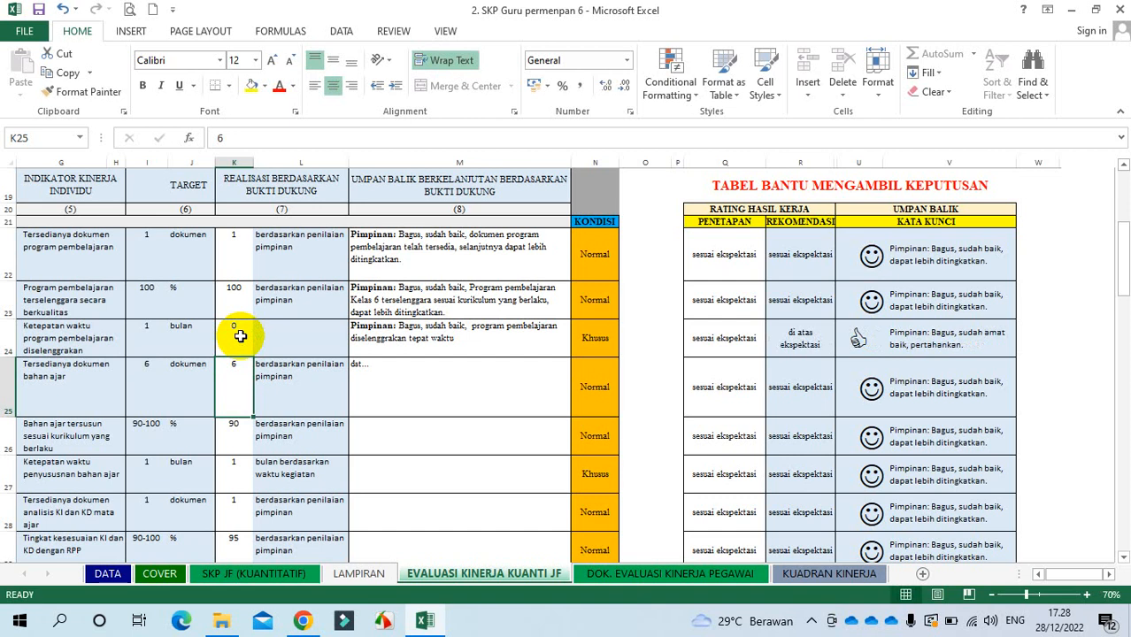
click(239, 336)
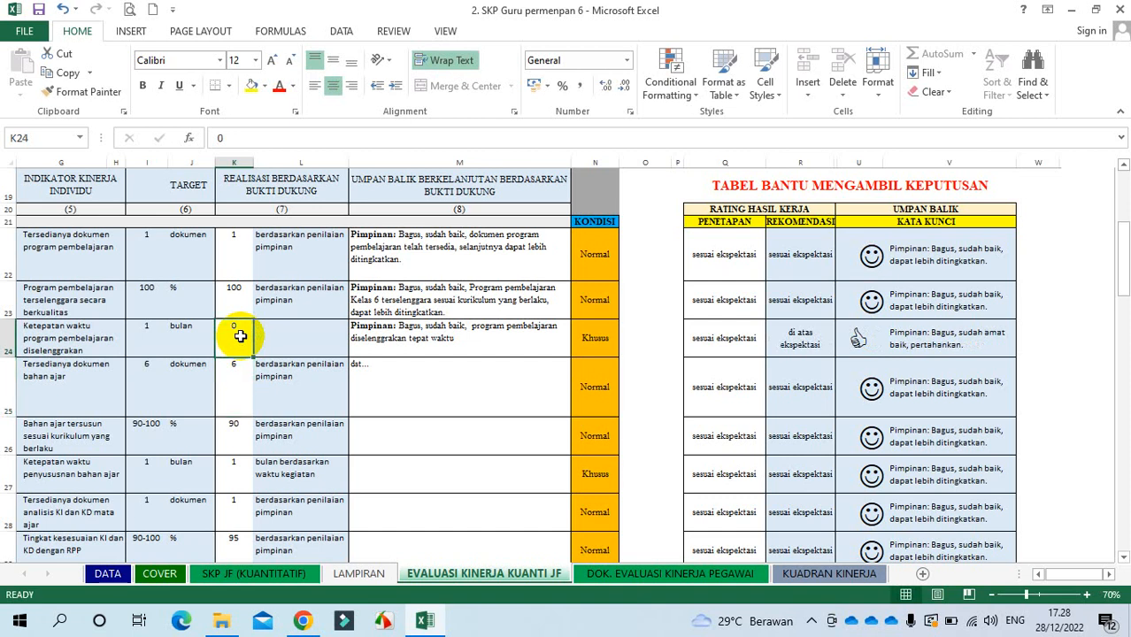
text(1)
key(Return)
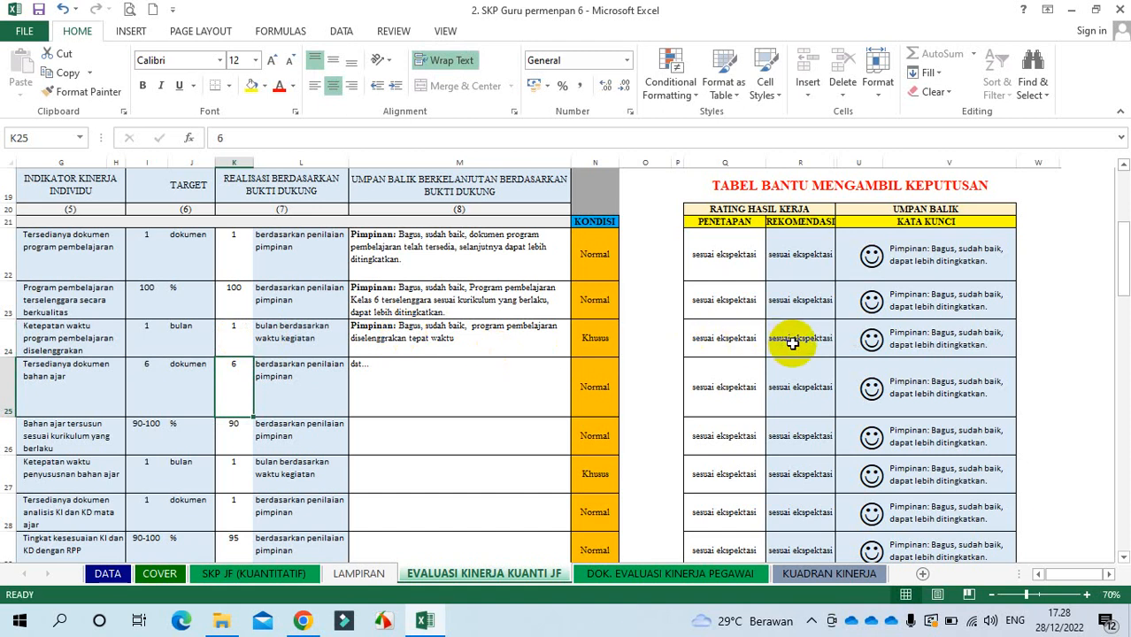
click(596, 349)
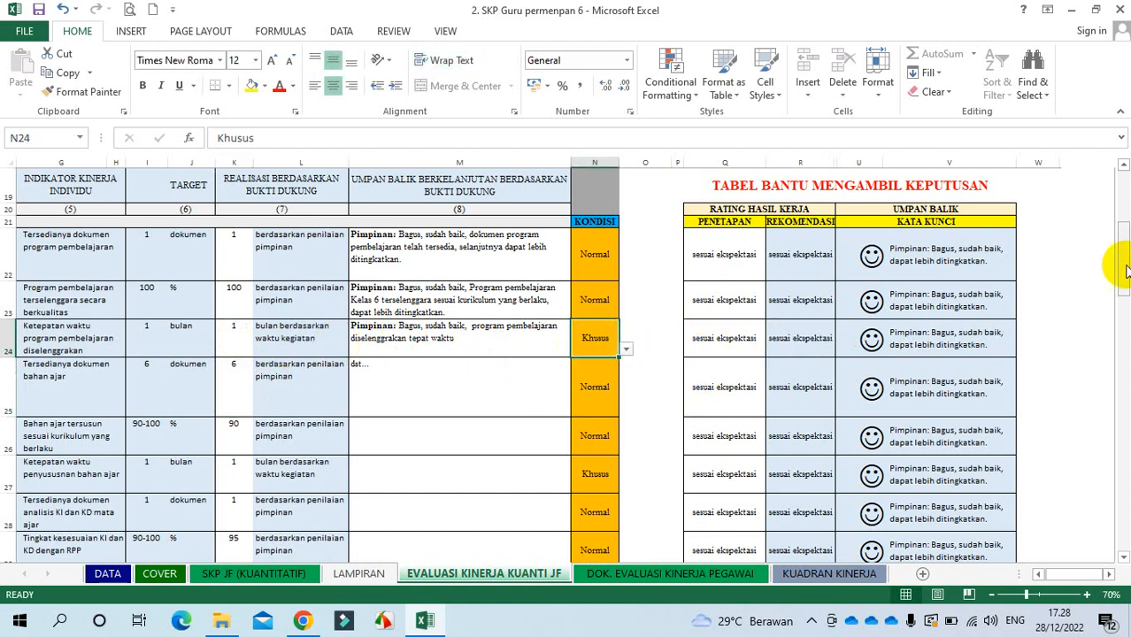
drag(1125, 272, 1125, 276)
drag(449, 202, 460, 355)
click(1123, 165)
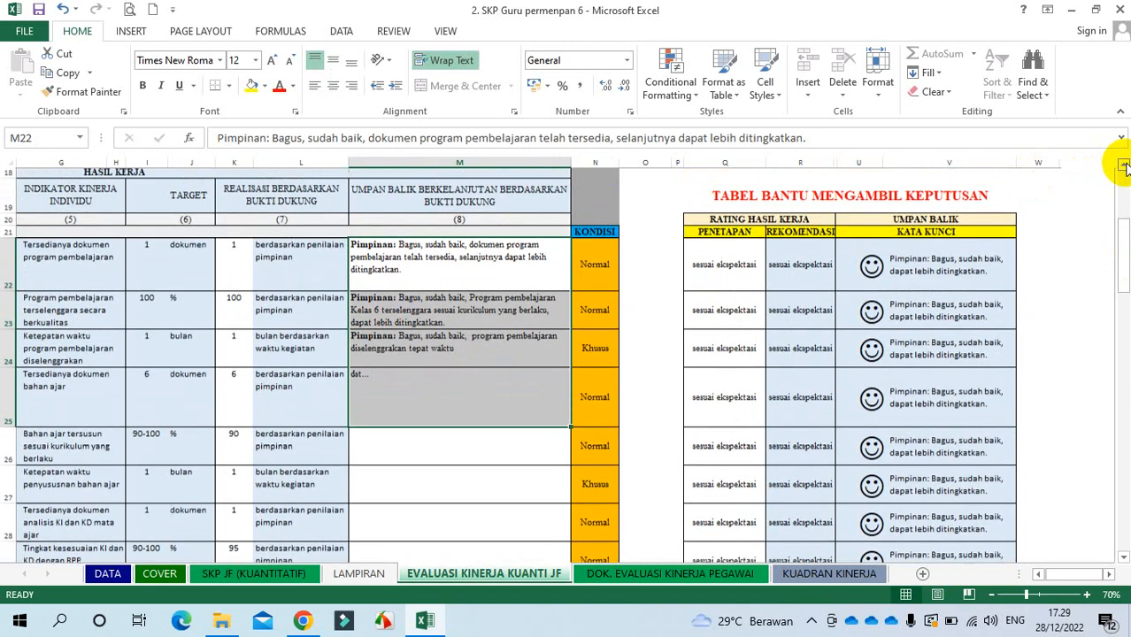
click(515, 196)
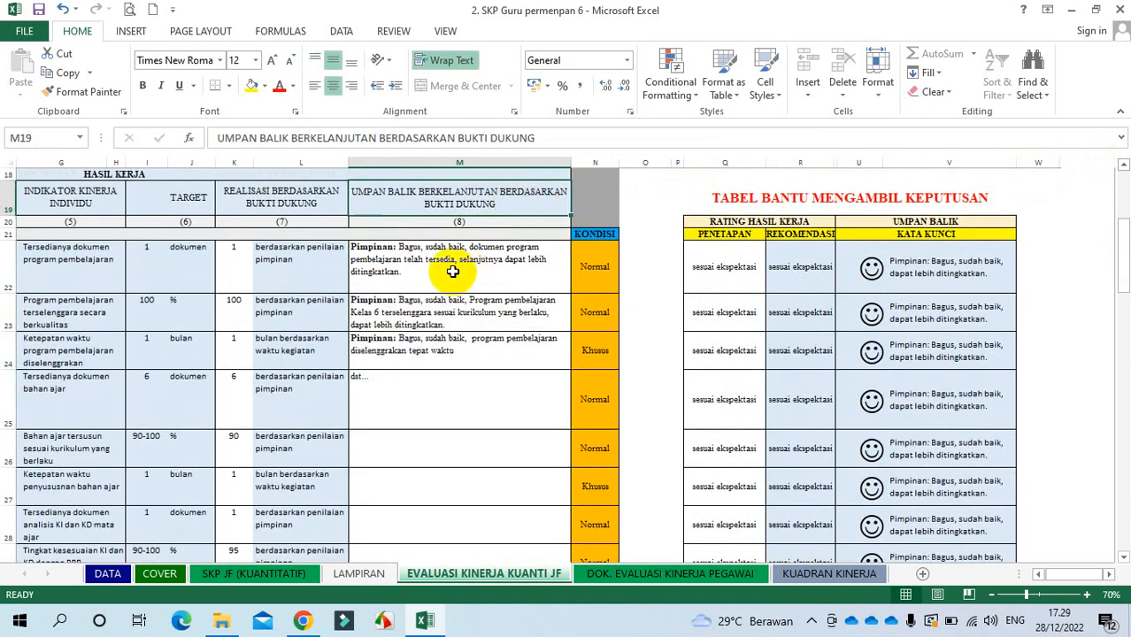
drag(452, 271, 412, 232)
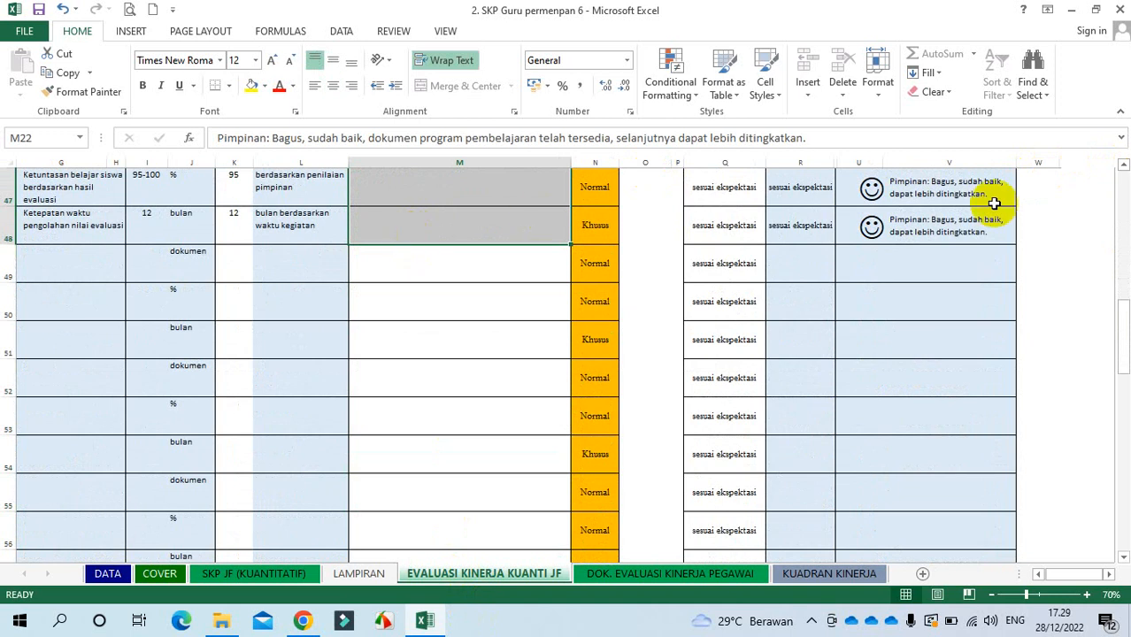
drag(1119, 323, 1120, 246)
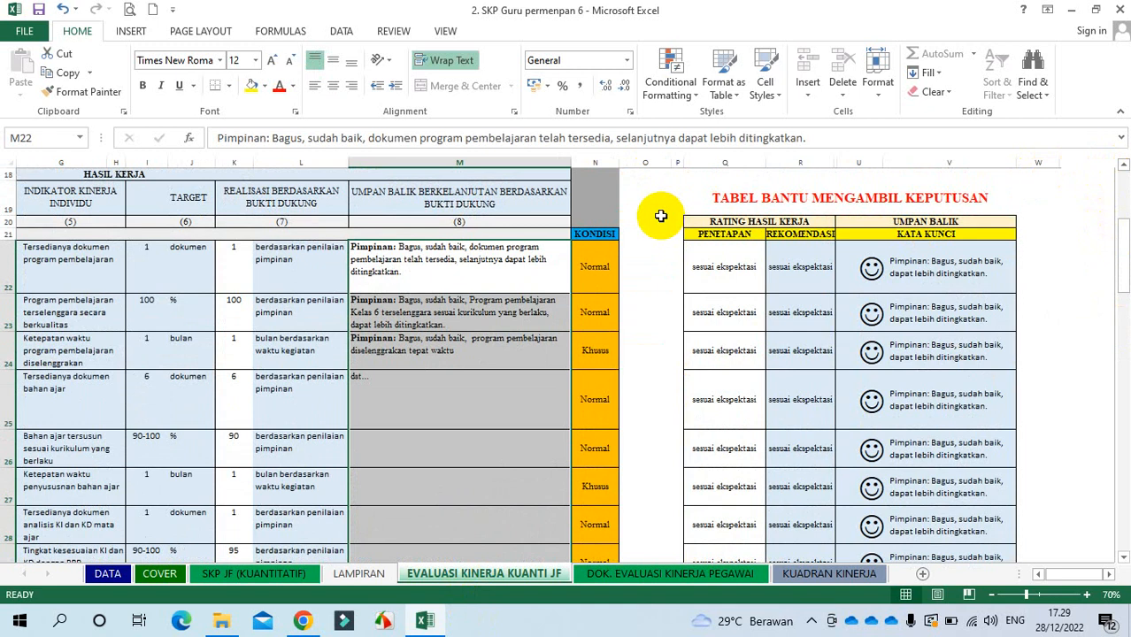
click(455, 256)
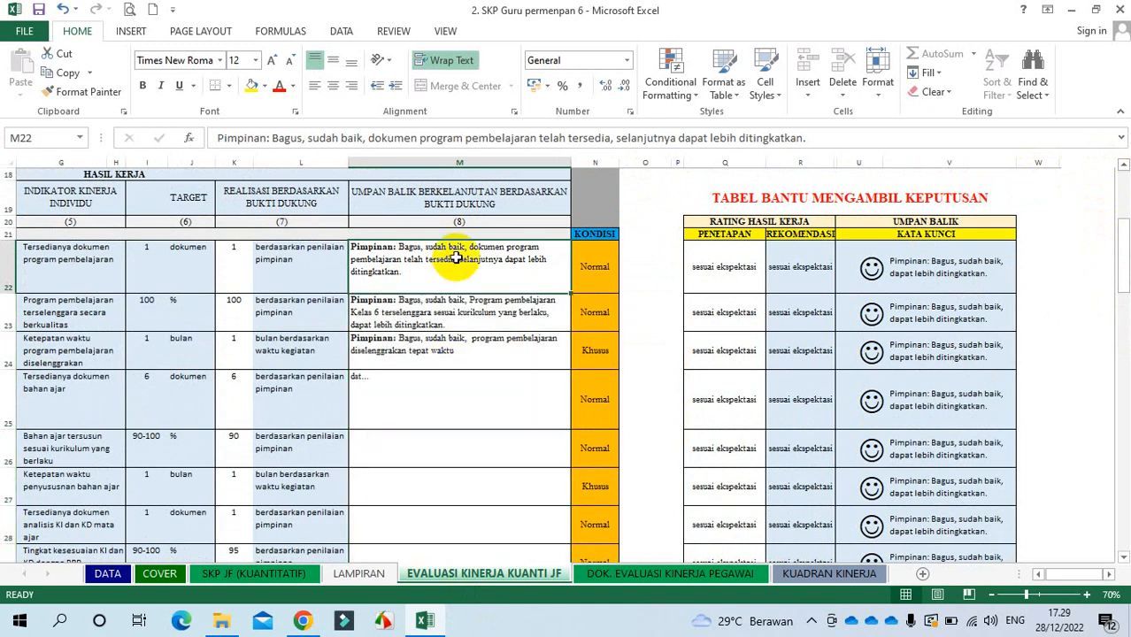
click(468, 404)
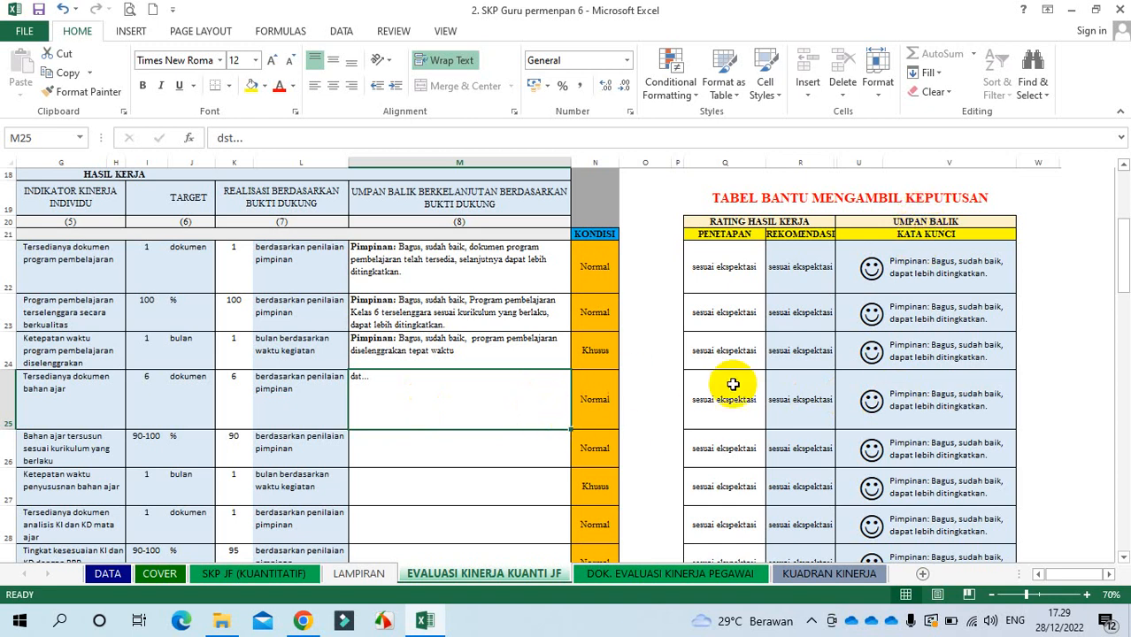
click(958, 398)
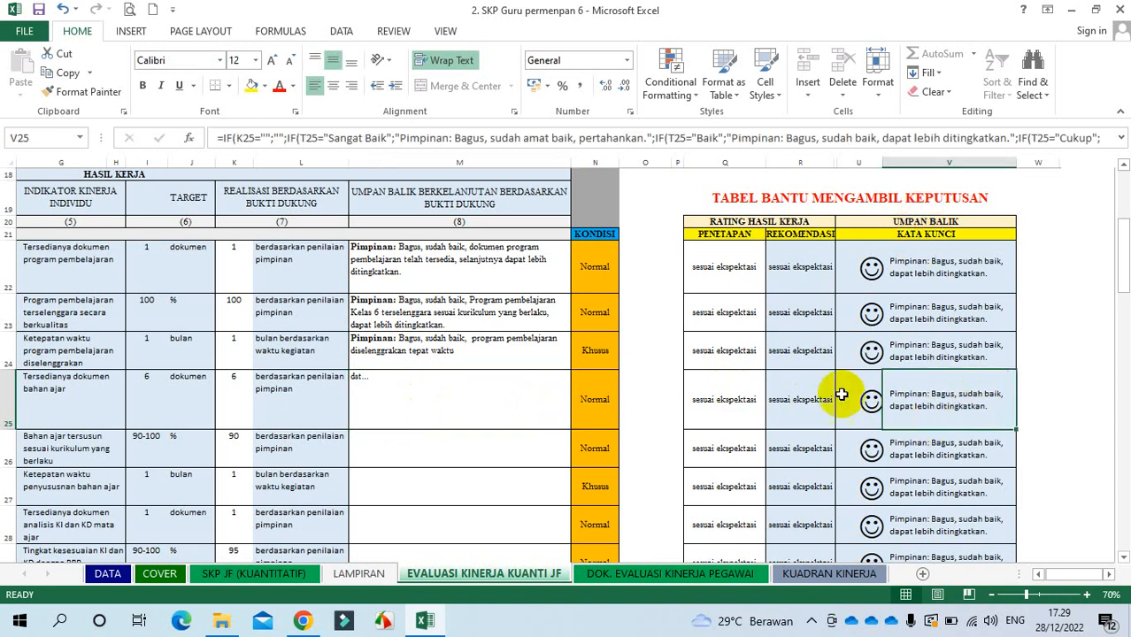
click(422, 391)
Step: Overwrite dst... in M25 with leader feedback ending 'dapat ditingkatkan kembali'
text(P)
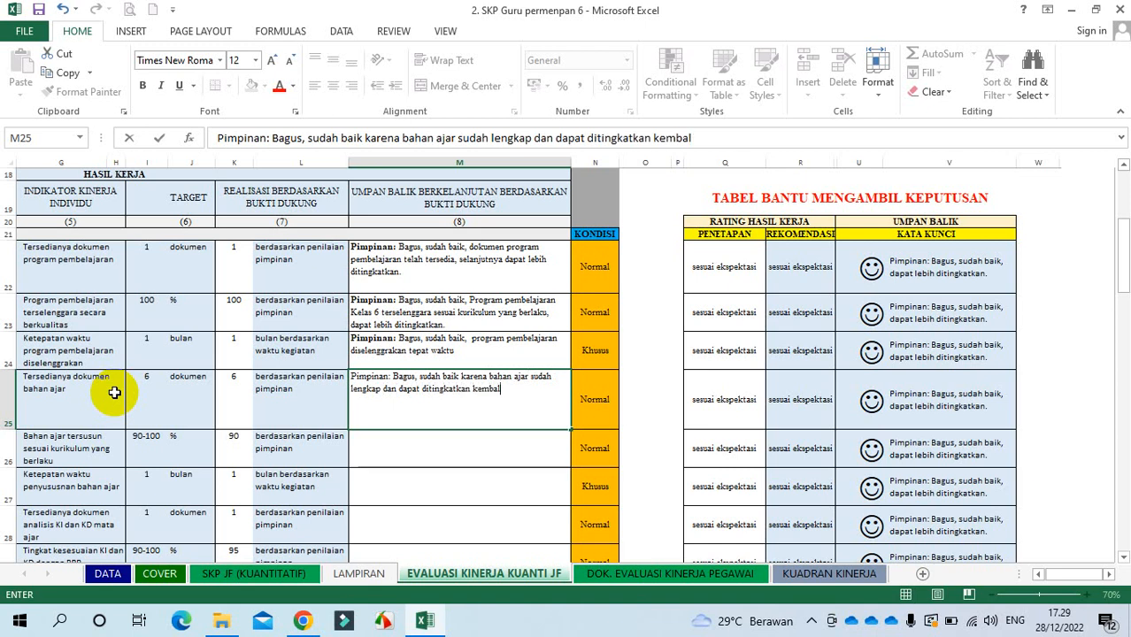
key(Return)
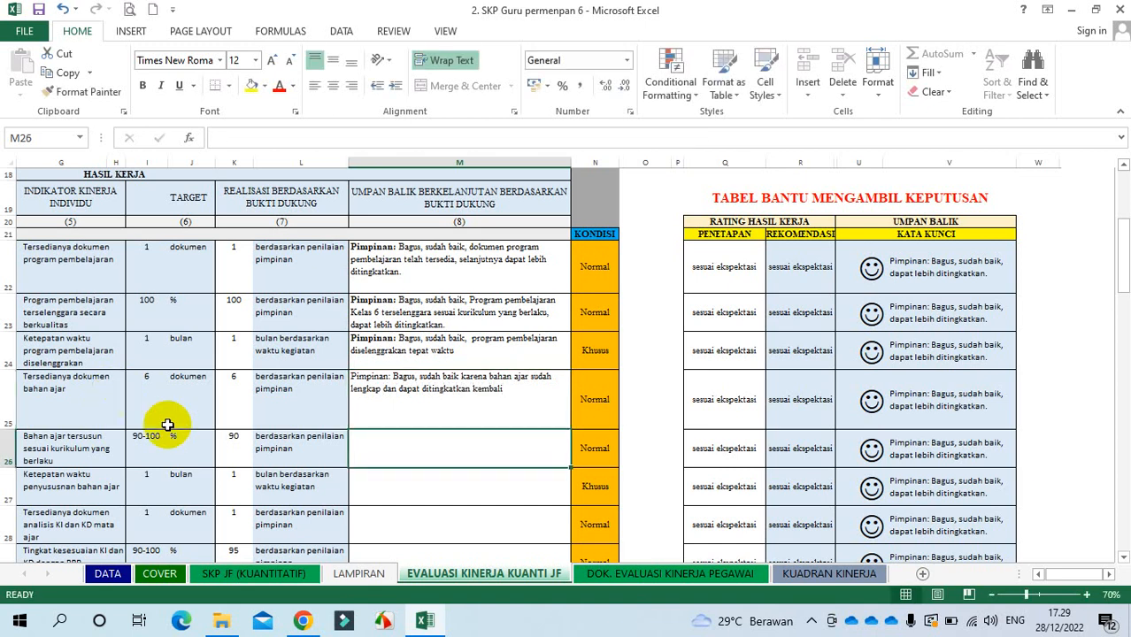
click(450, 384)
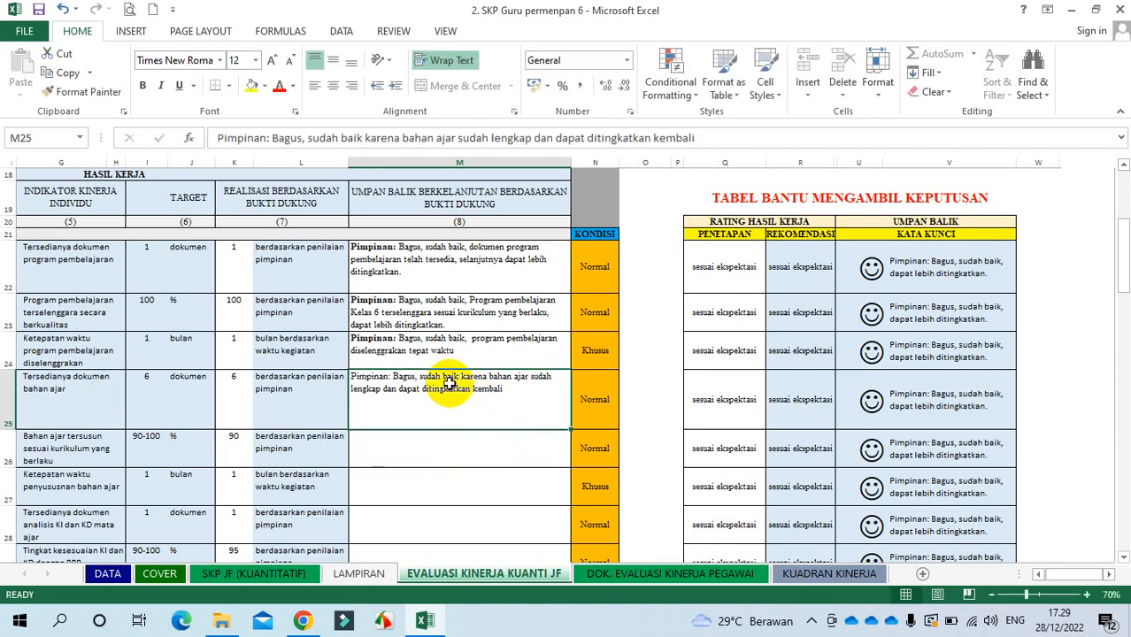
click(918, 399)
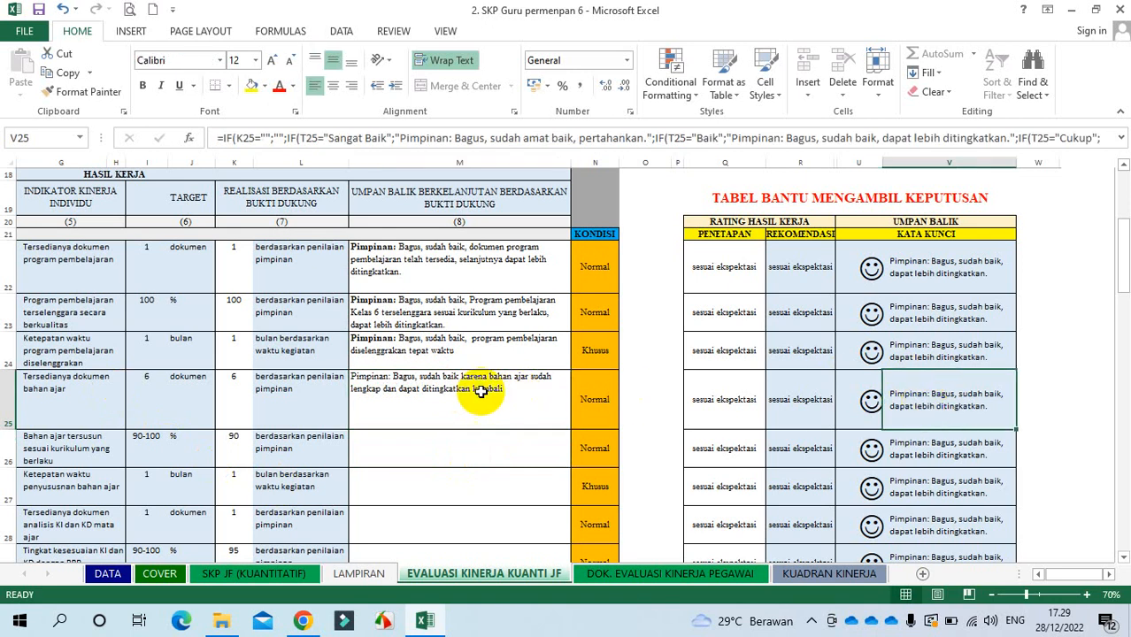
click(80, 391)
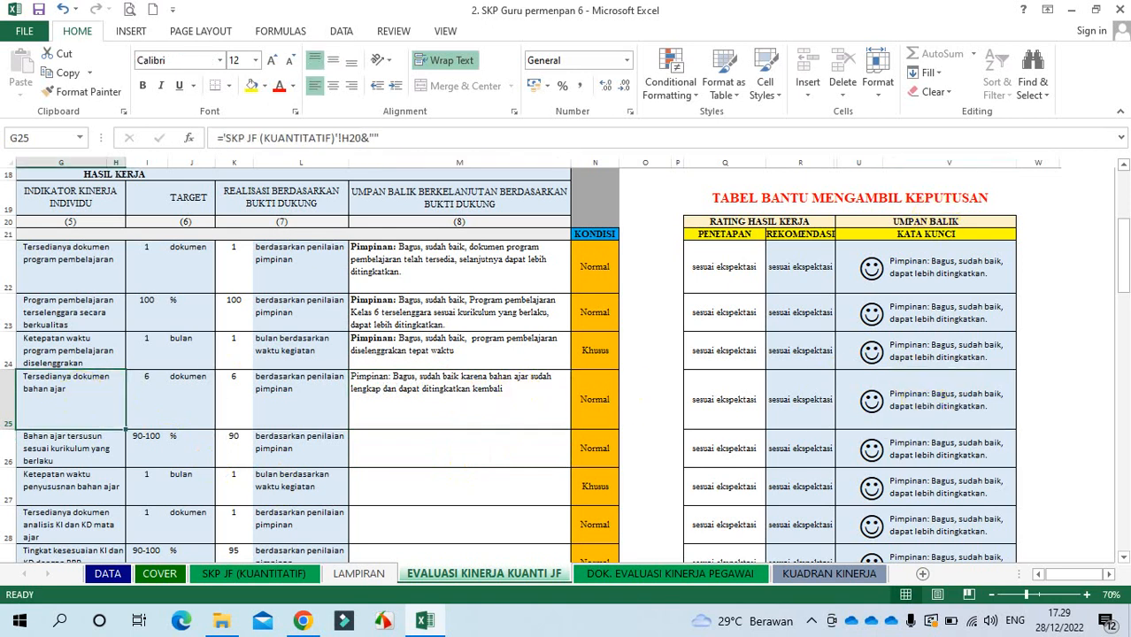
click(1122, 166)
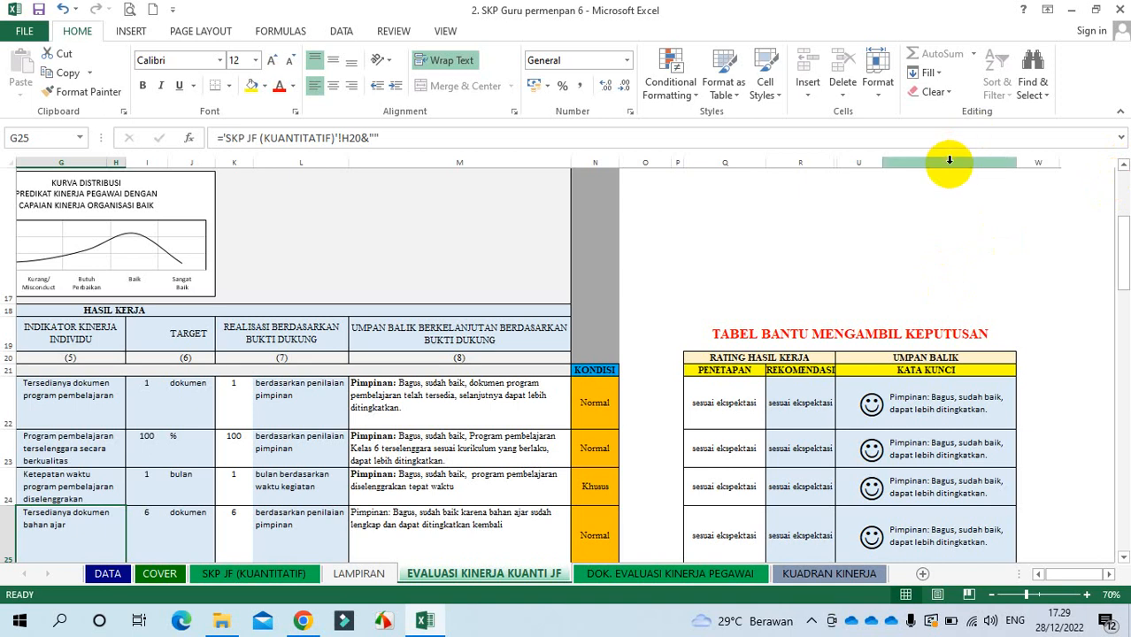
click(950, 162)
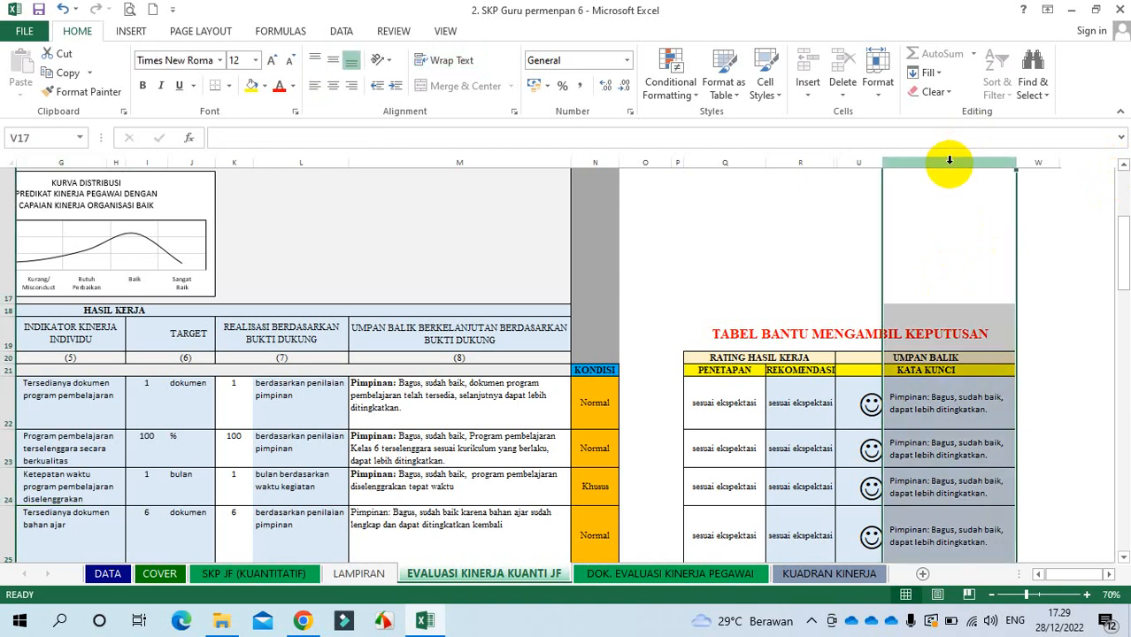
click(75, 163)
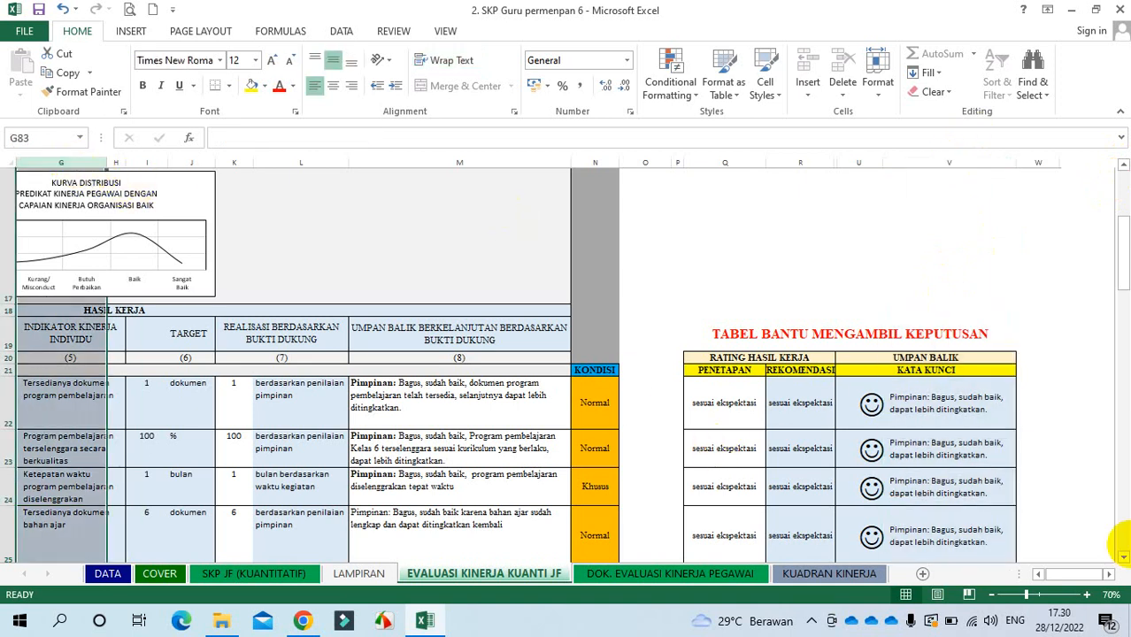
scroll(1123, 556, down, 3)
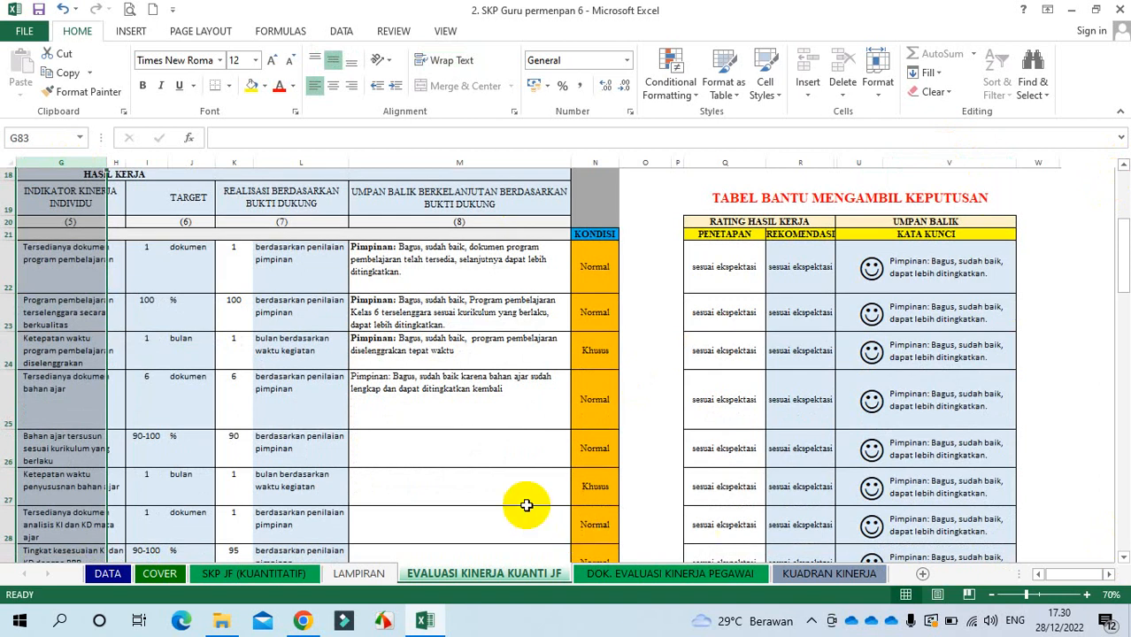
click(426, 441)
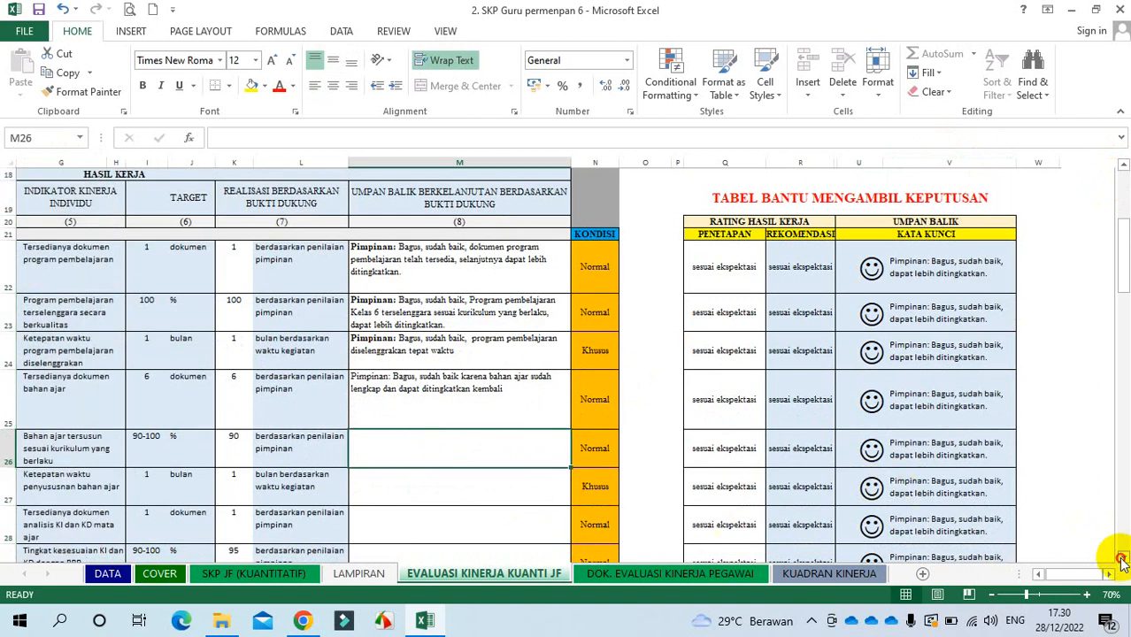
Step: Check row 31's below-expectation rating in Q31 and R31, then enter 6 in K31
scroll(1122, 559, down, 6)
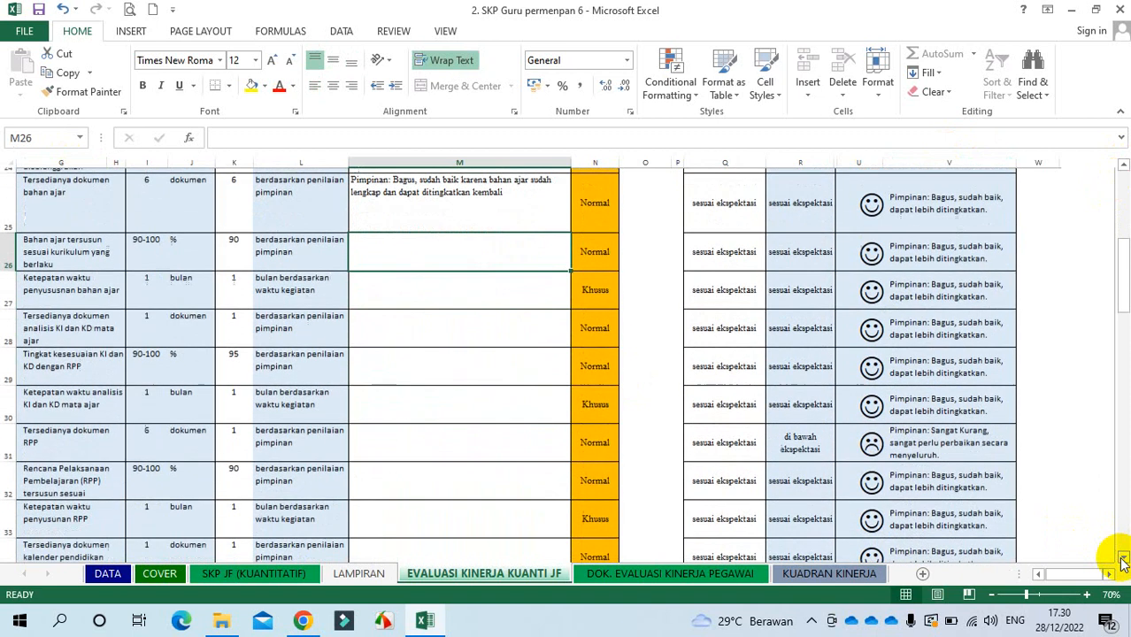
scroll(1123, 559, down, 1)
click(713, 378)
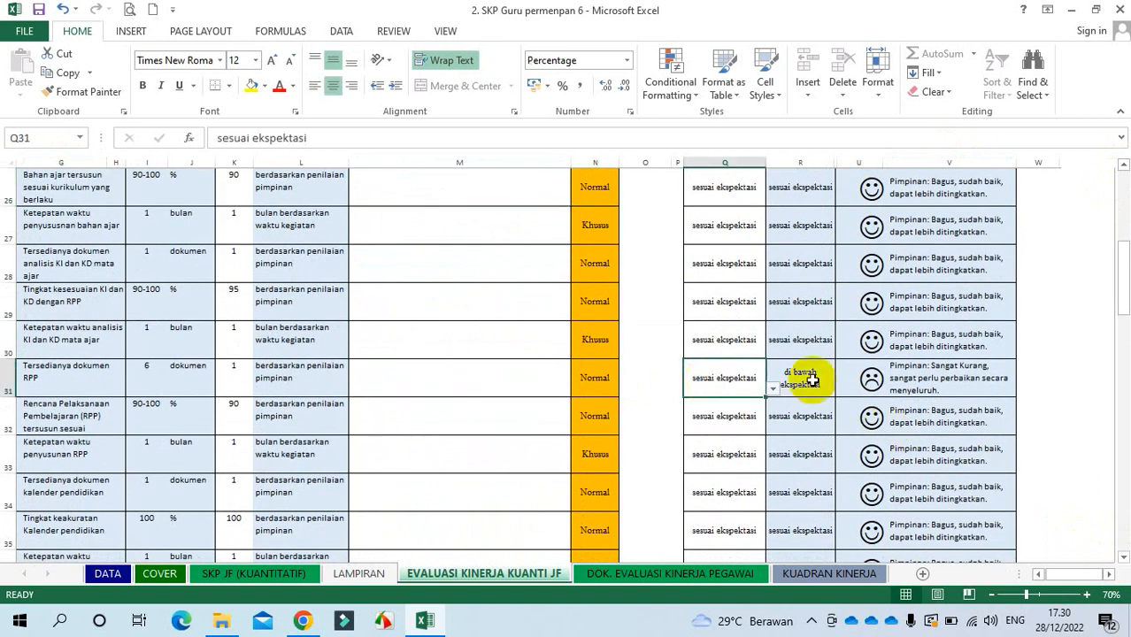
click(811, 379)
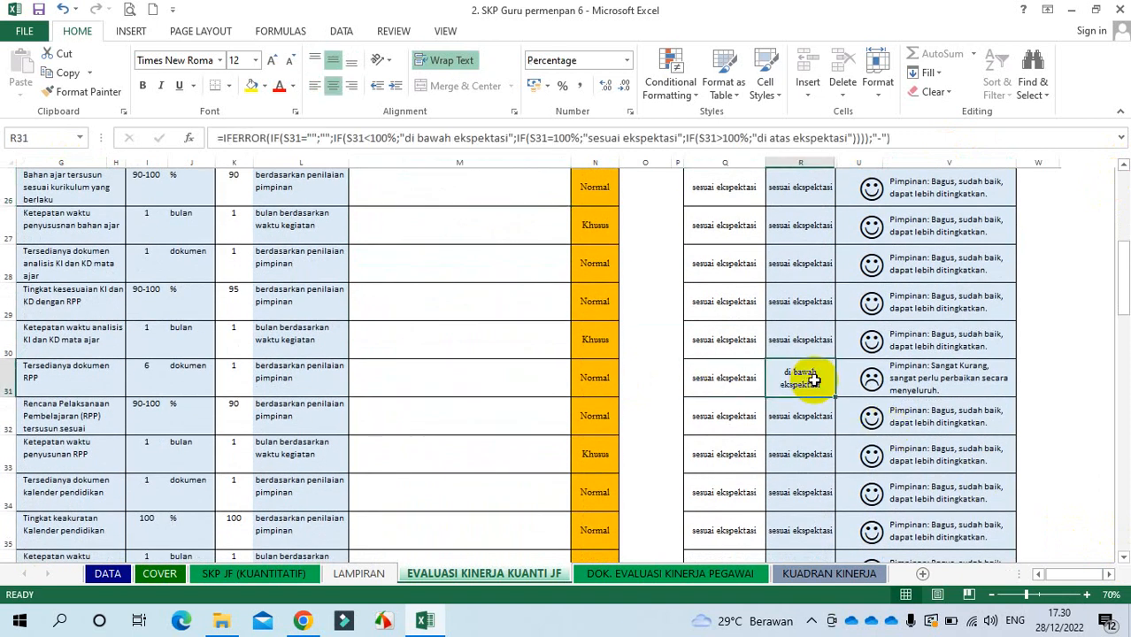
click(135, 366)
click(202, 374)
click(222, 379)
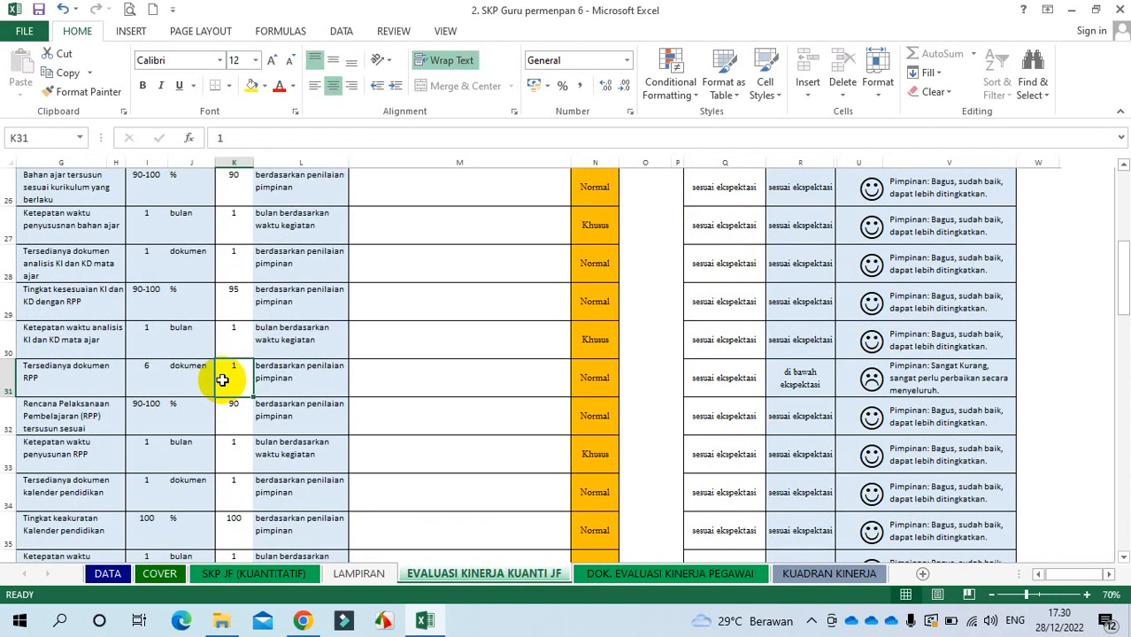
text(6)
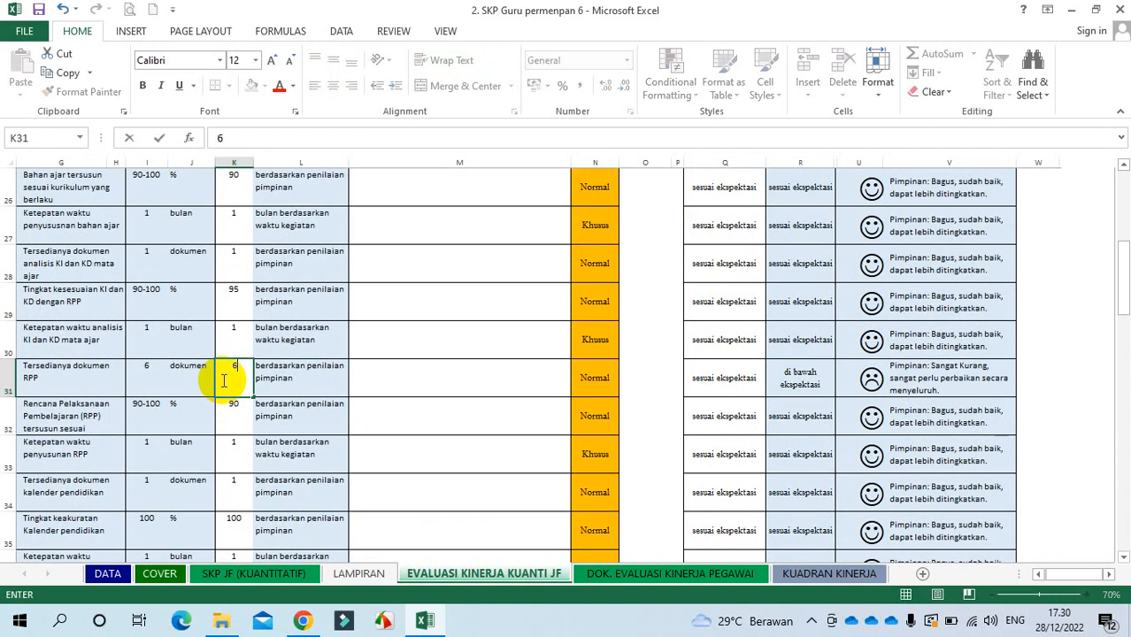
key(Return)
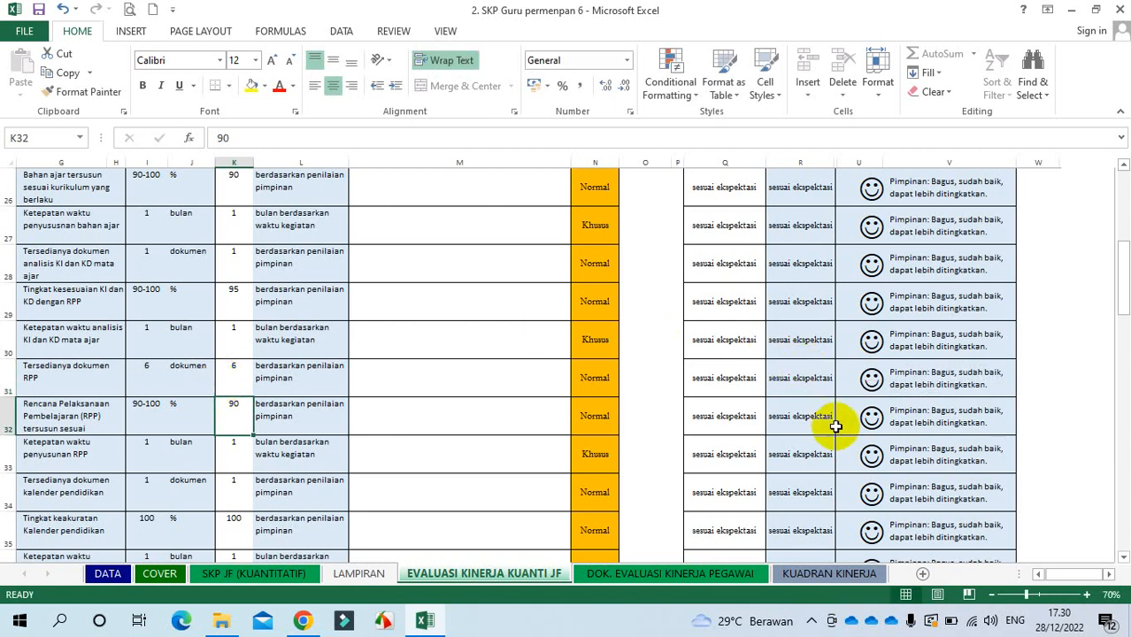
Step: Review row 46's target, unit, realization of 80 and recommended rating
click(1123, 557)
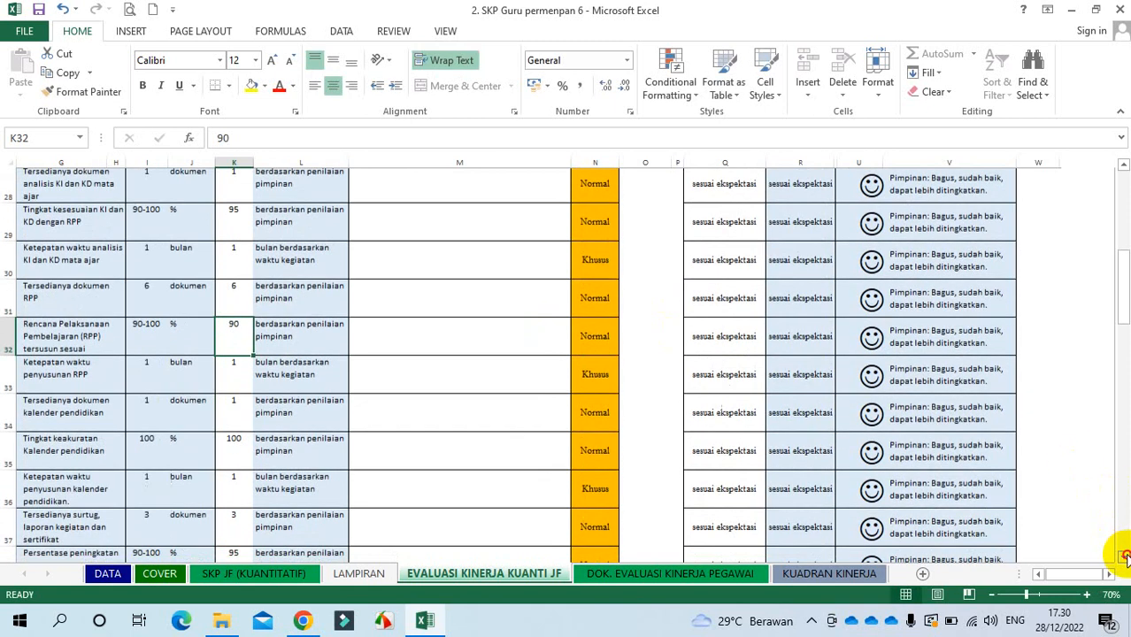
drag(1123, 557, 1123, 557)
click(801, 455)
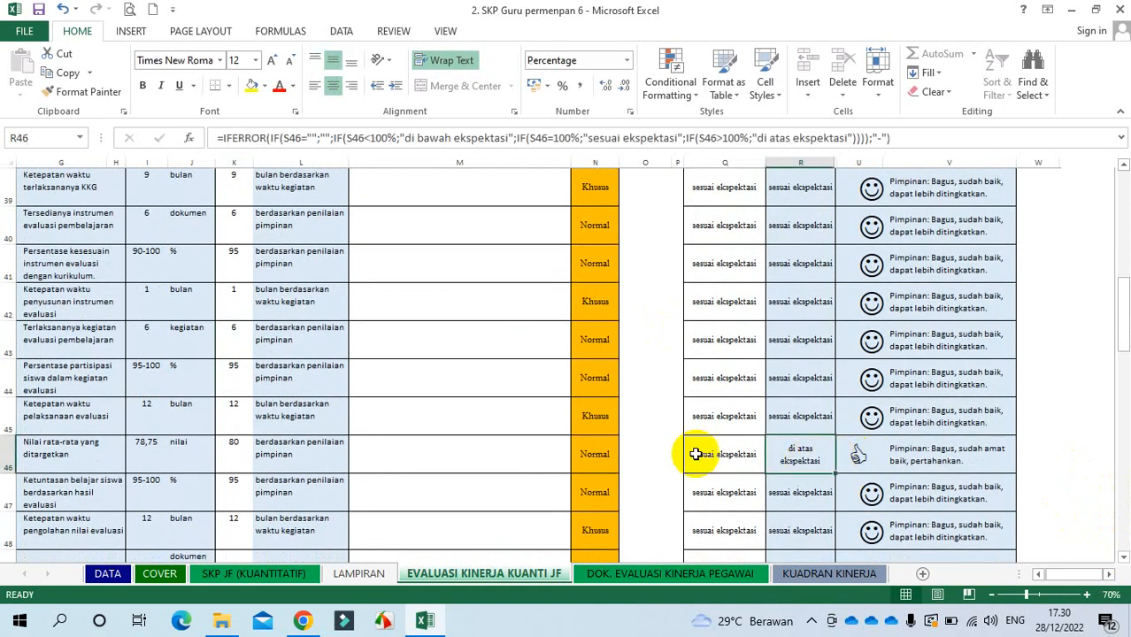
click(146, 446)
click(194, 447)
click(232, 450)
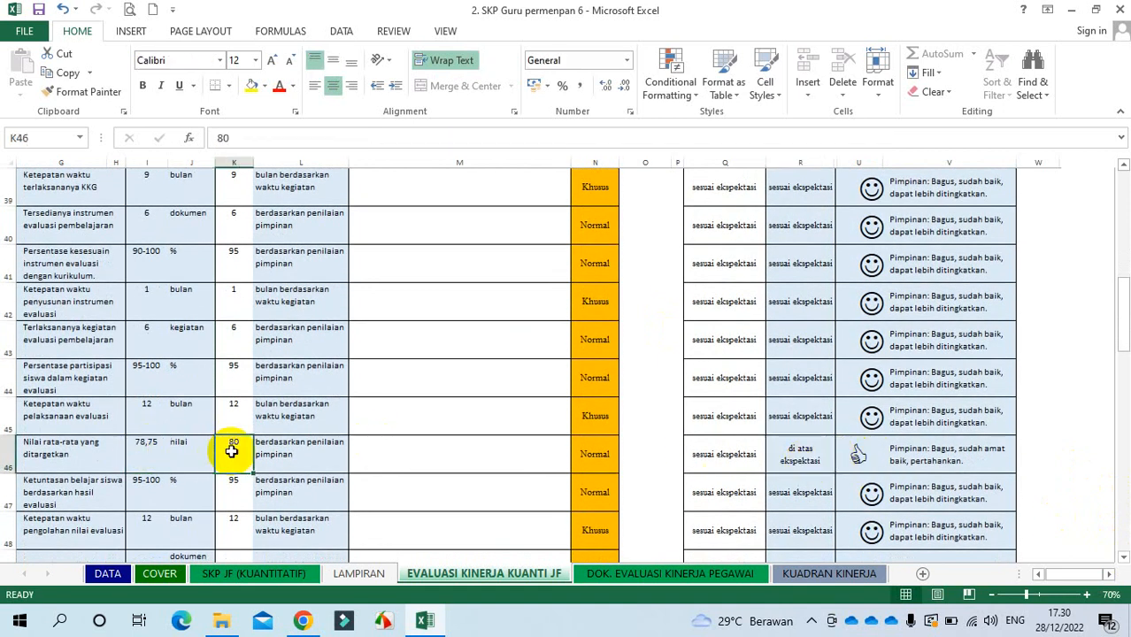
click(734, 453)
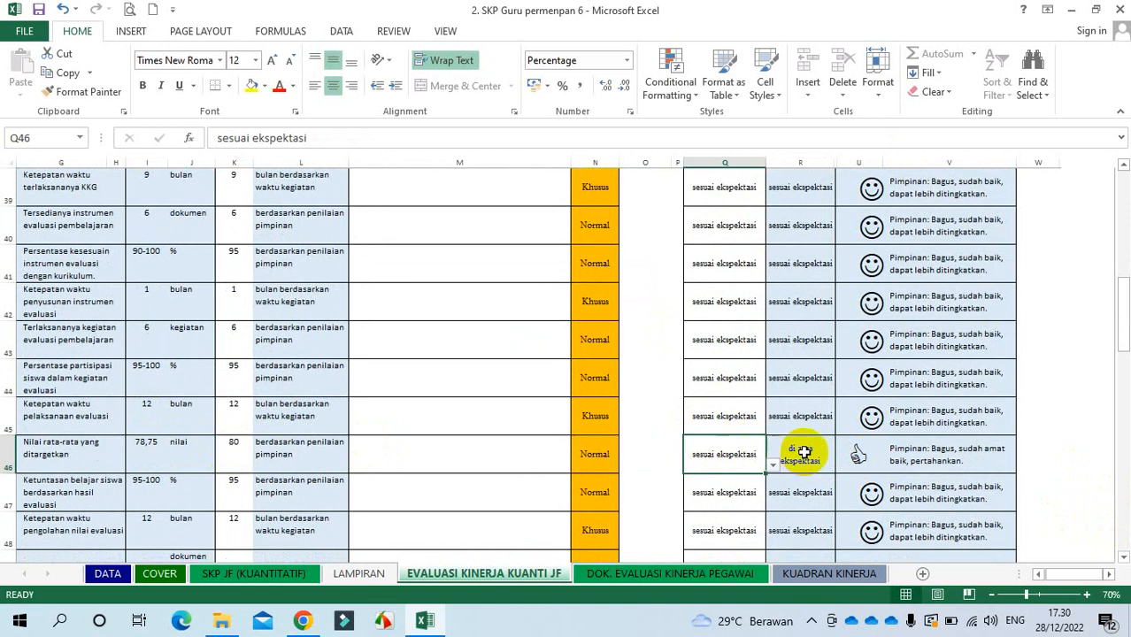
click(799, 455)
Step: Choose di atas ekspektasi from Q46's rating dropdown
click(736, 453)
click(773, 464)
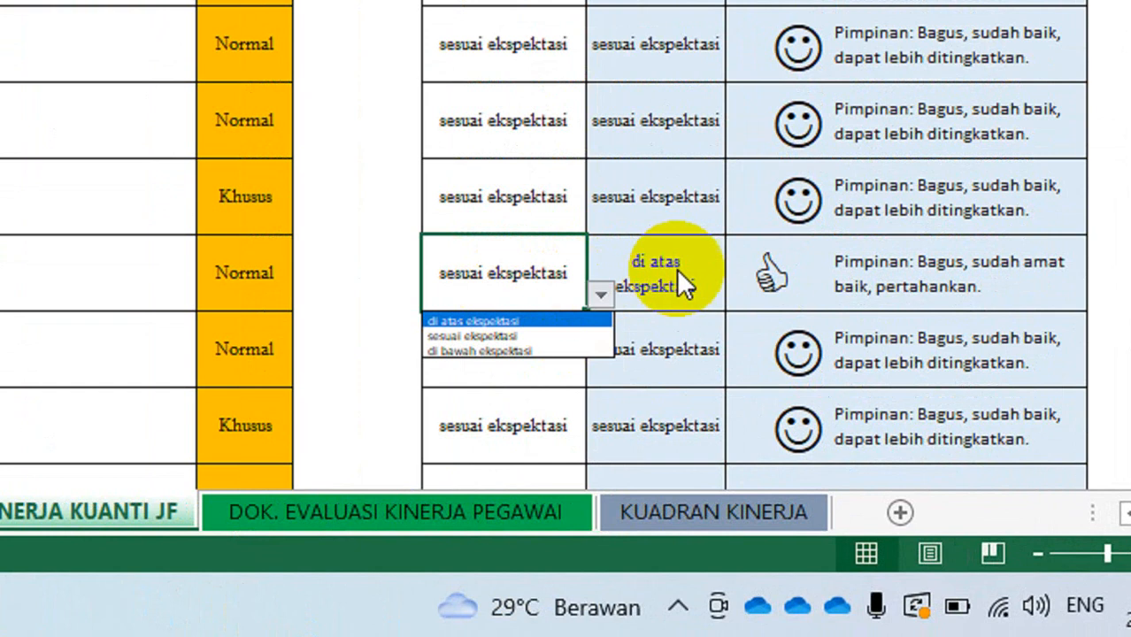
click(683, 281)
click(684, 272)
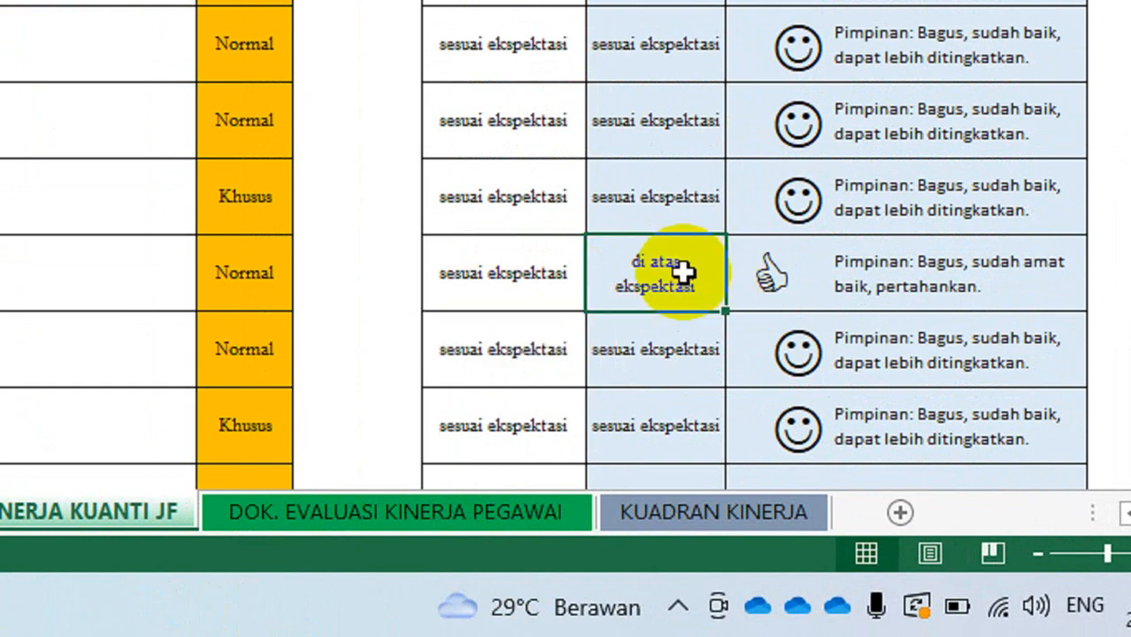
click(522, 281)
click(606, 294)
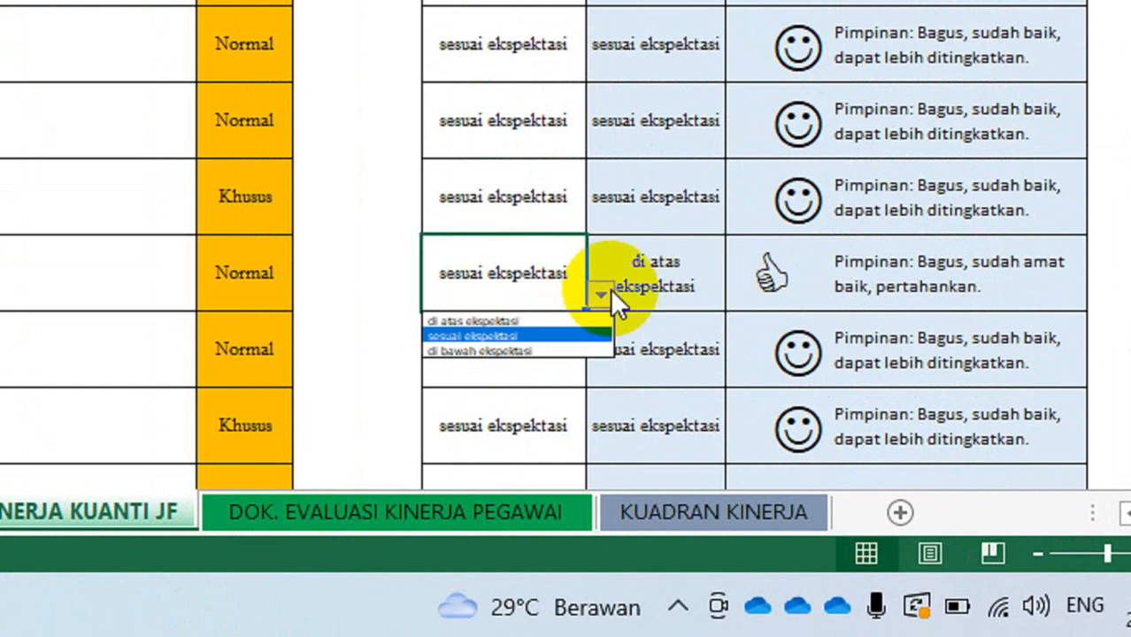
click(515, 320)
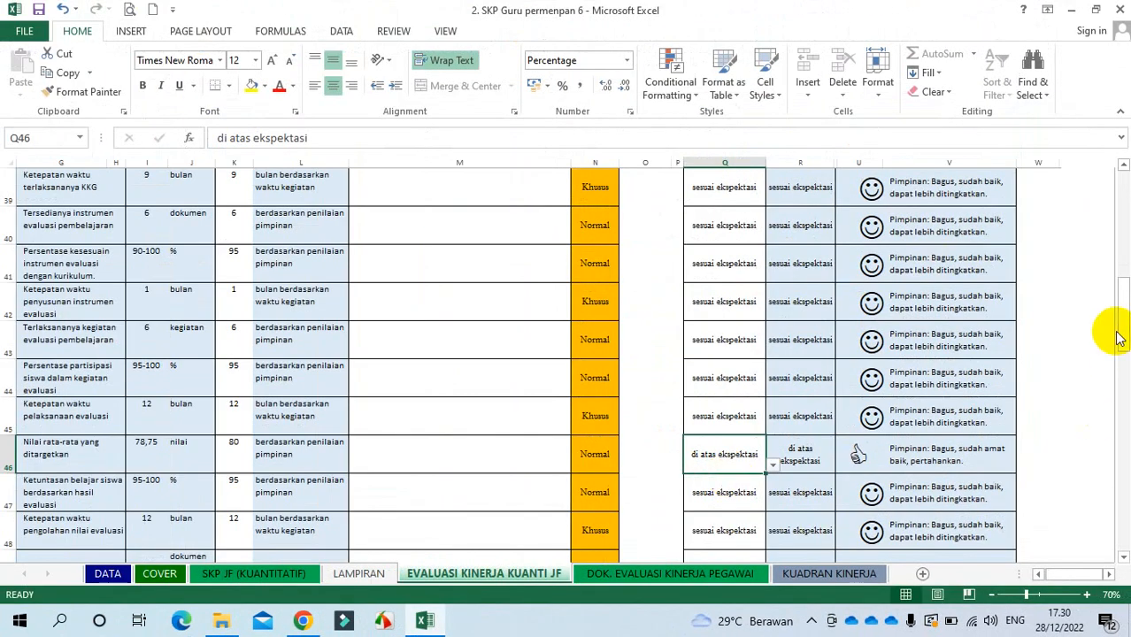
drag(1124, 350, 1114, 272)
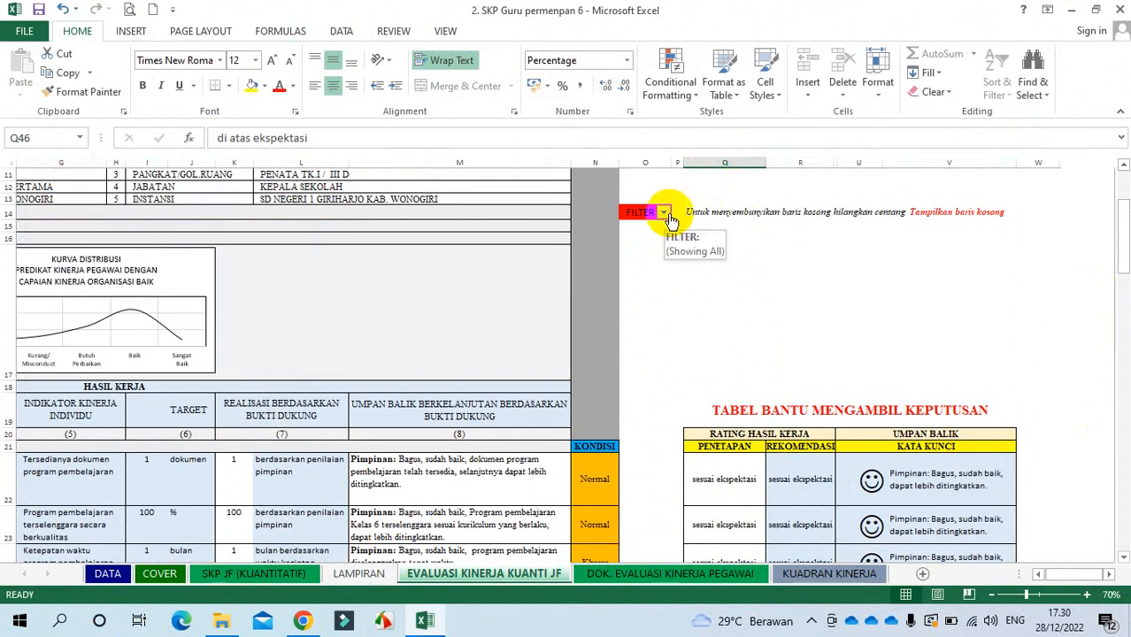
Step: Exclude 'Tampilkan baris kosong' in the FILTER column so 81 of 115 records remain visible
click(668, 213)
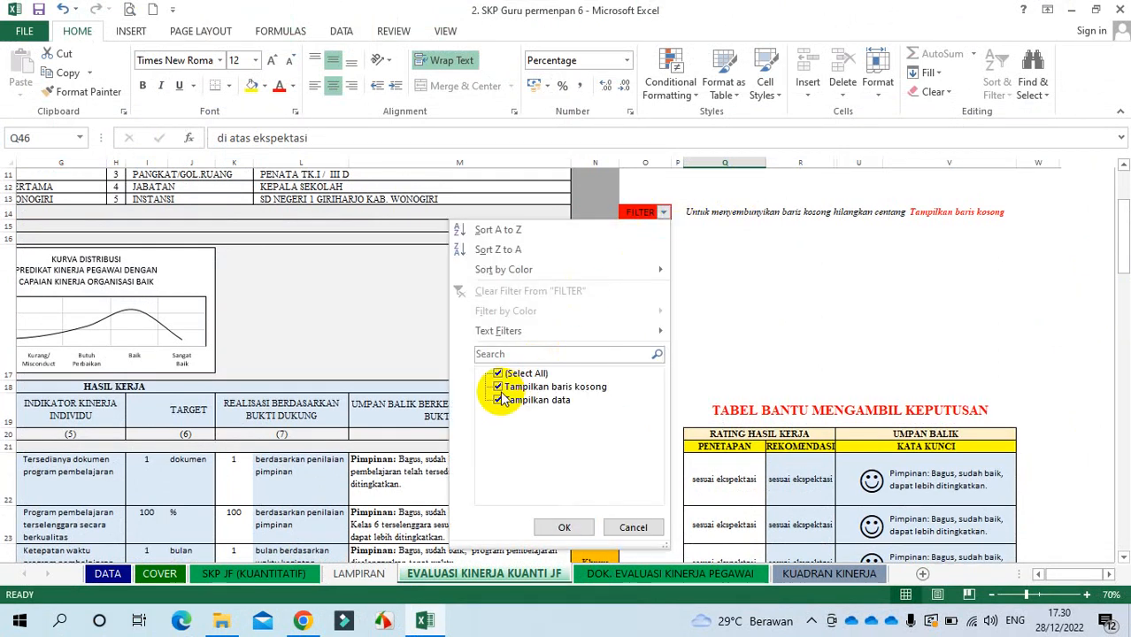
click(499, 388)
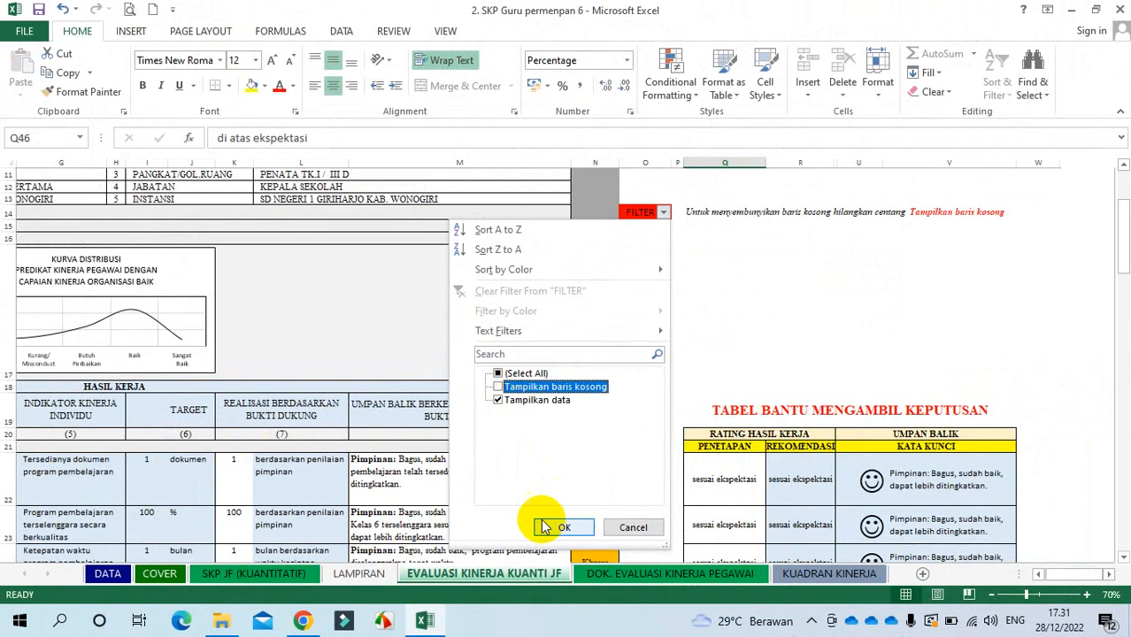
click(551, 529)
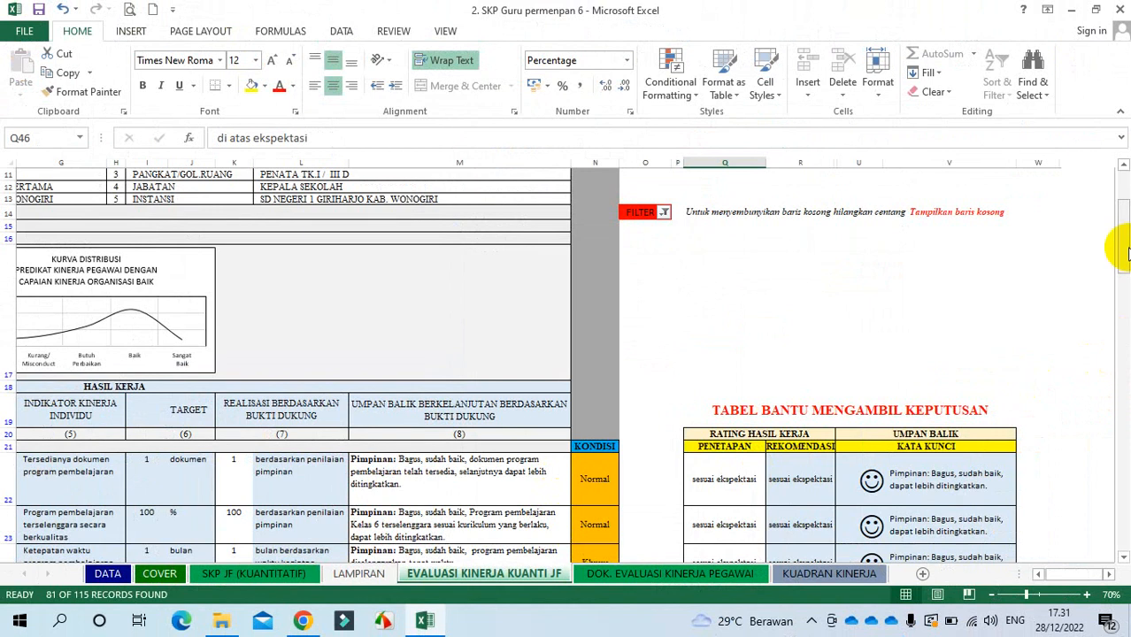
mouse_move(1126, 254)
mouse_down()
mouse_move(1123, 476)
mouse_move(1126, 284)
mouse_up()
click(1122, 164)
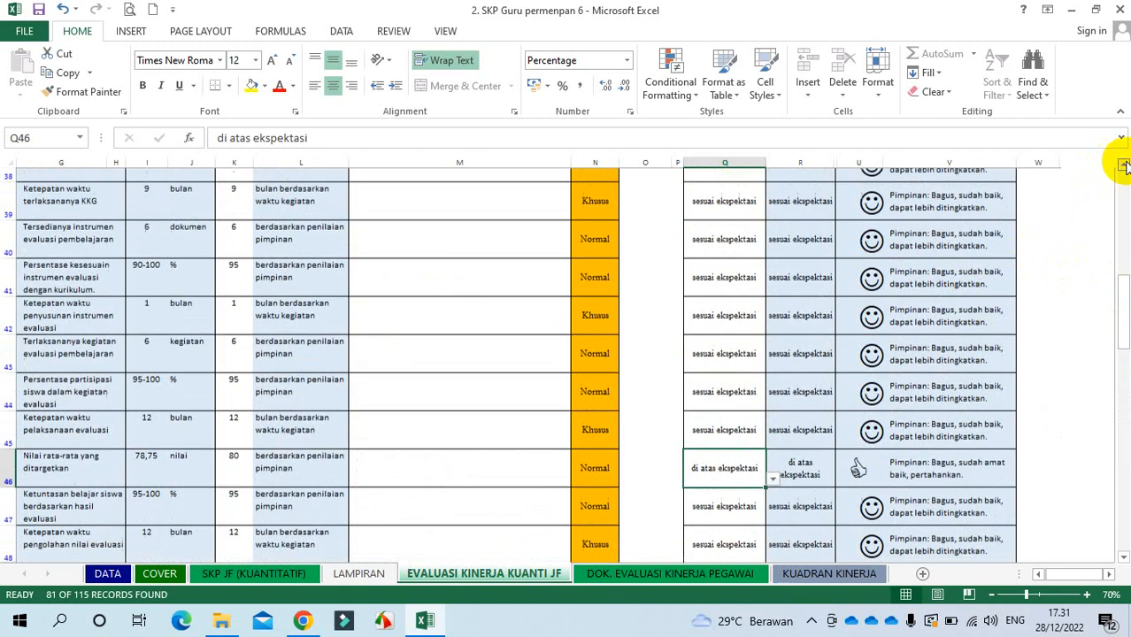
click(1122, 164)
click(1123, 165)
click(1122, 165)
click(1122, 164)
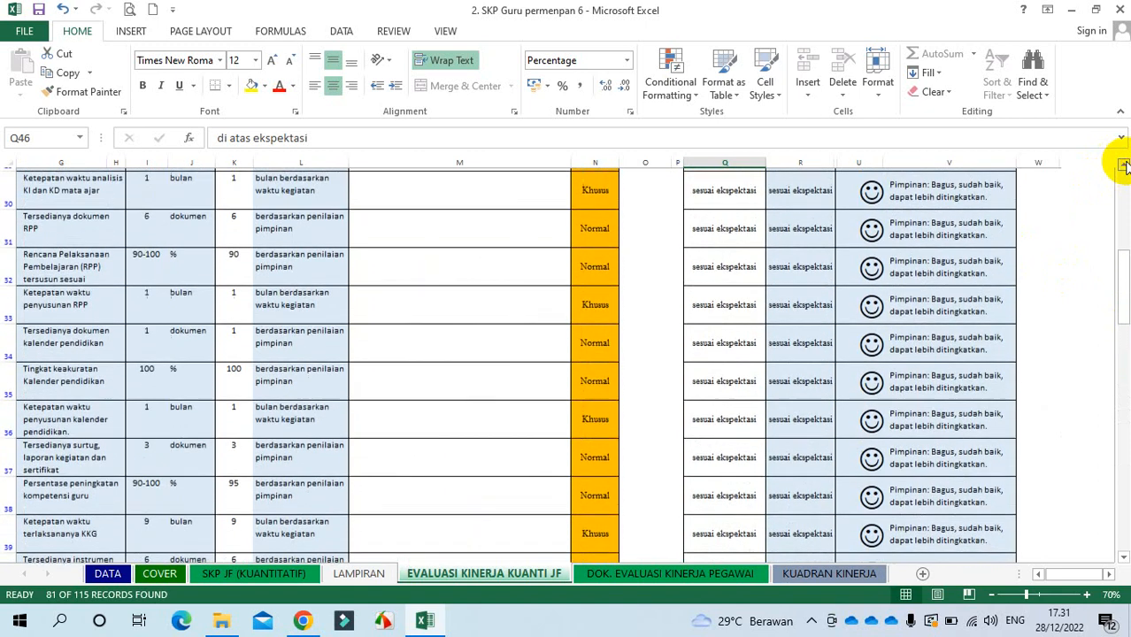
click(1122, 165)
click(1123, 165)
click(1122, 164)
click(1122, 165)
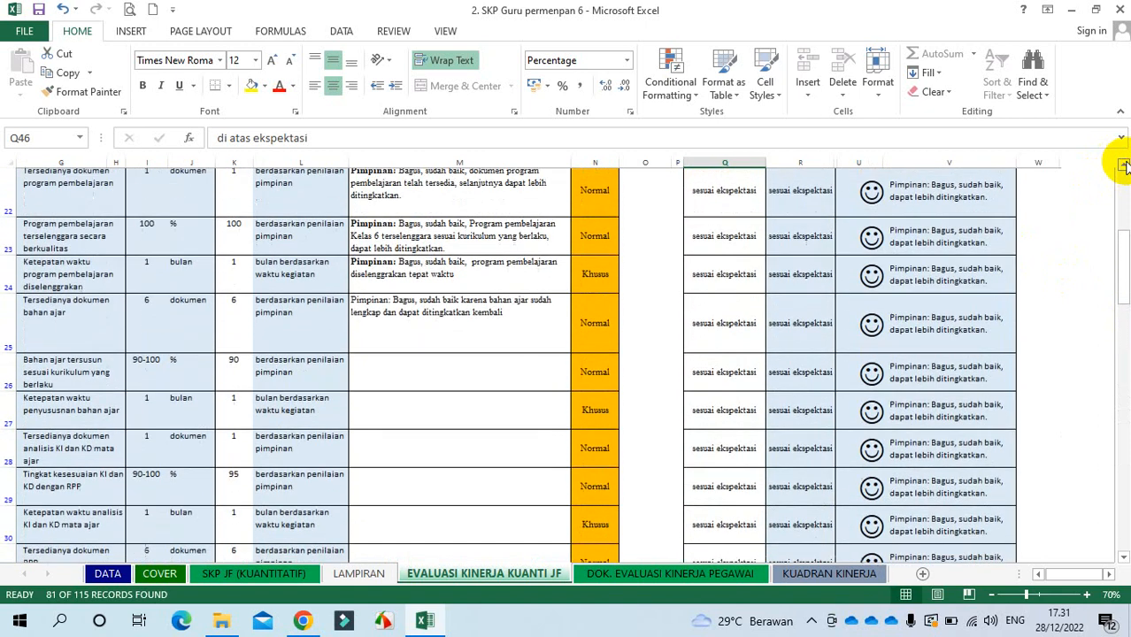
click(1122, 164)
click(739, 239)
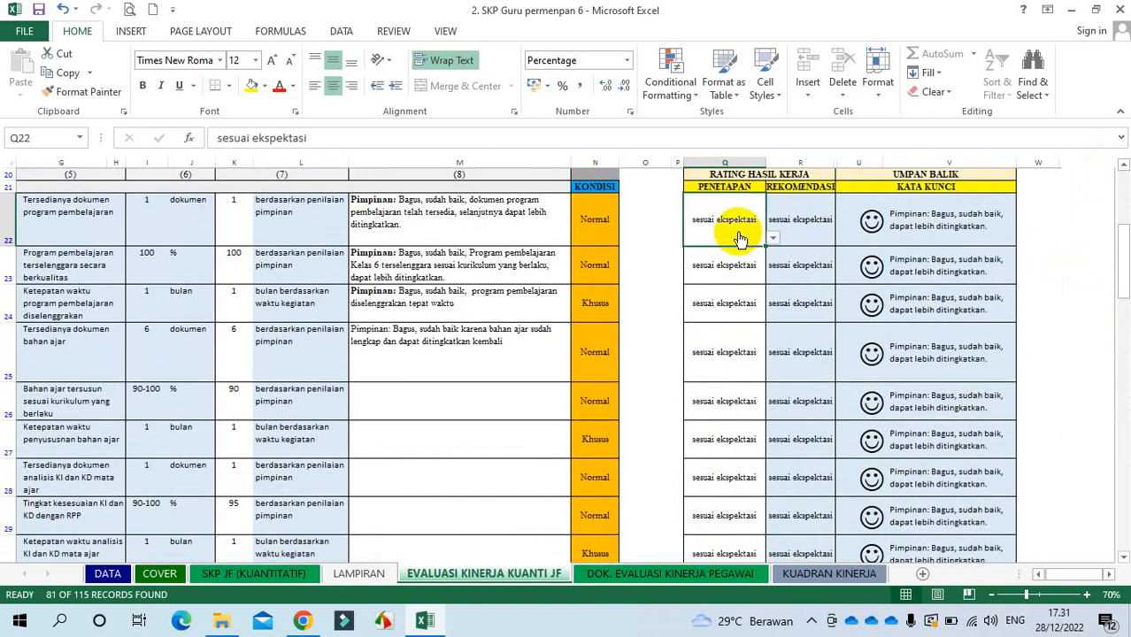
key(Down)
key(Down)
key(Down)
key(Down)
key(Down)
key(Down)
key(Down)
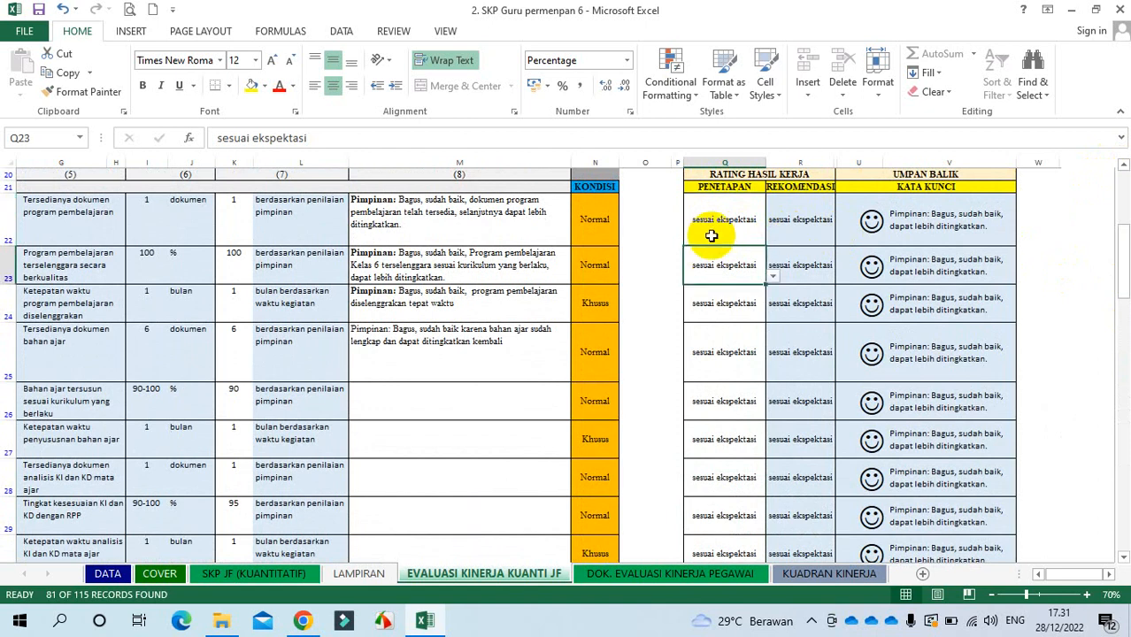
key(Down)
key(Down)
key(Down)
key(Down)
key(Down)
key(Down)
key(Down)
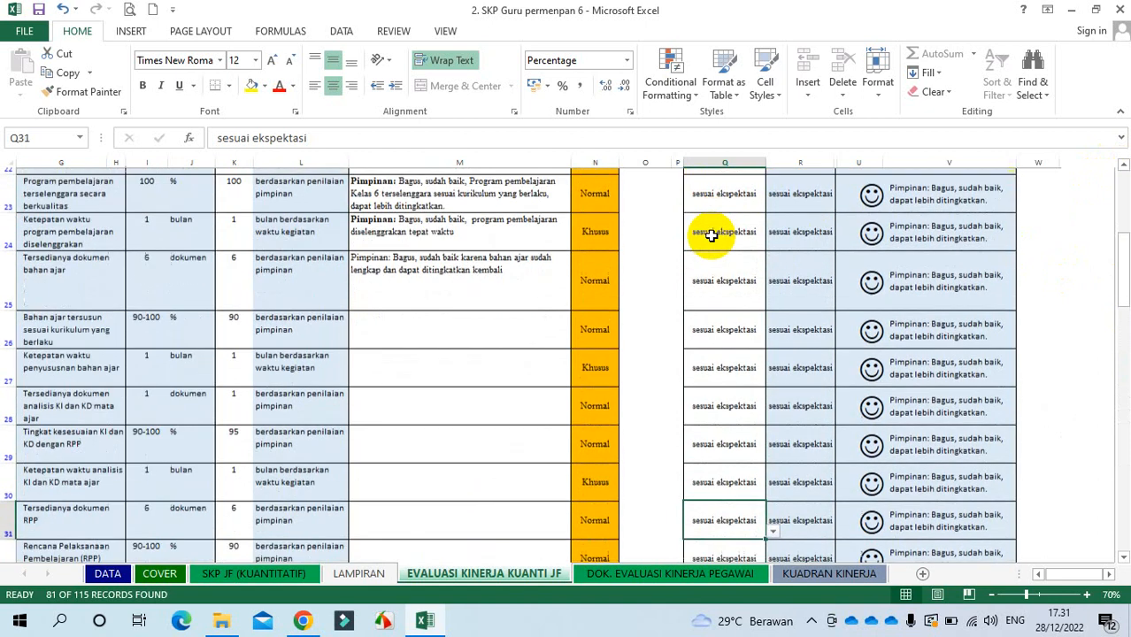
key(Down)
key(Down)
key(Down)
key(Down)
key(Down)
key(Down)
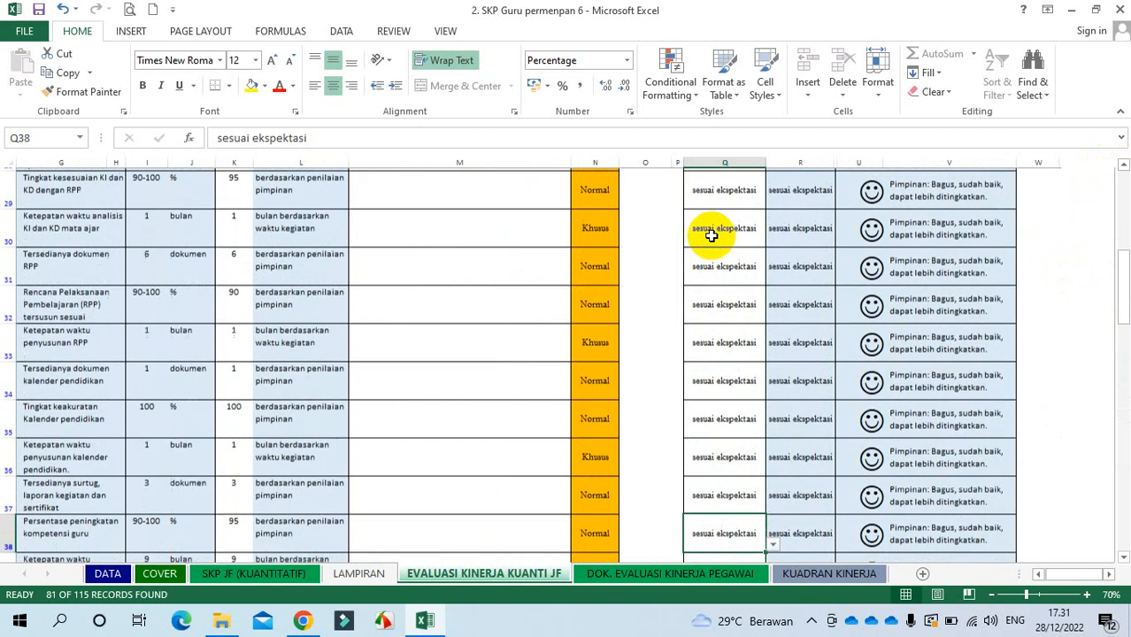
key(Down)
key(Down)
key(Down)
key(Down)
key(Down)
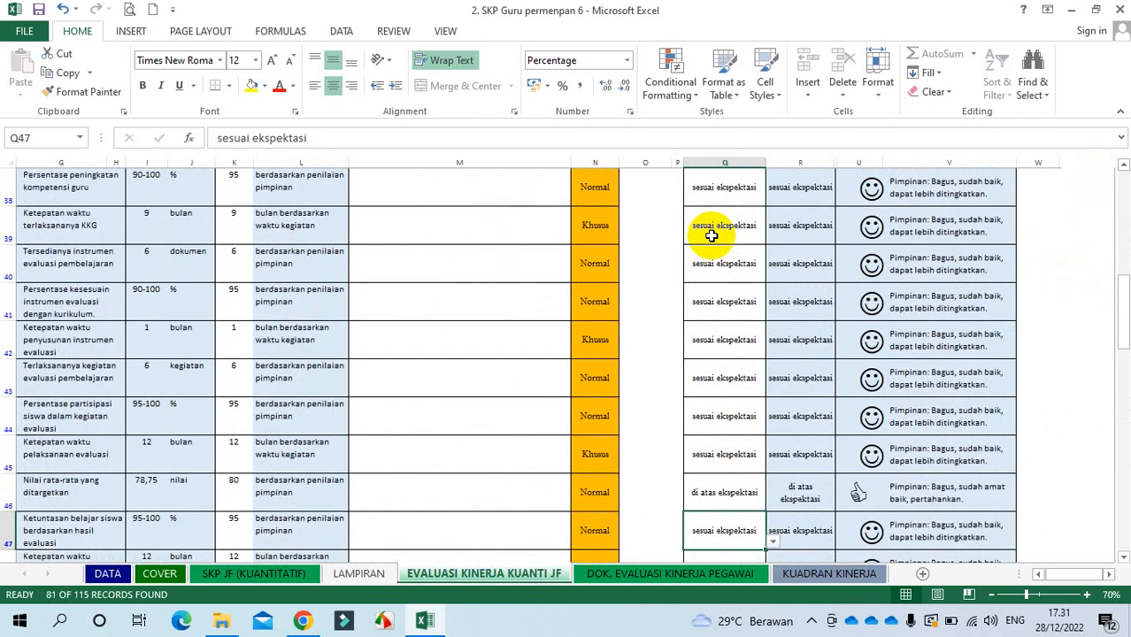
key(Down)
key(Down)
key(Down)
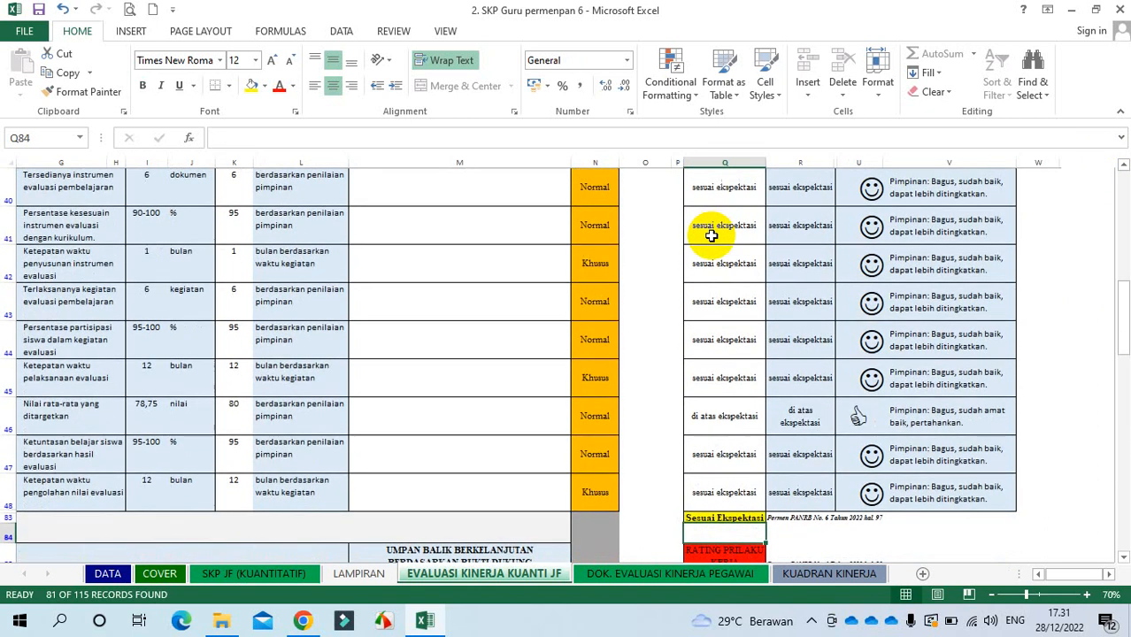
key(Up)
key(Up)
key(Up)
key(Up)
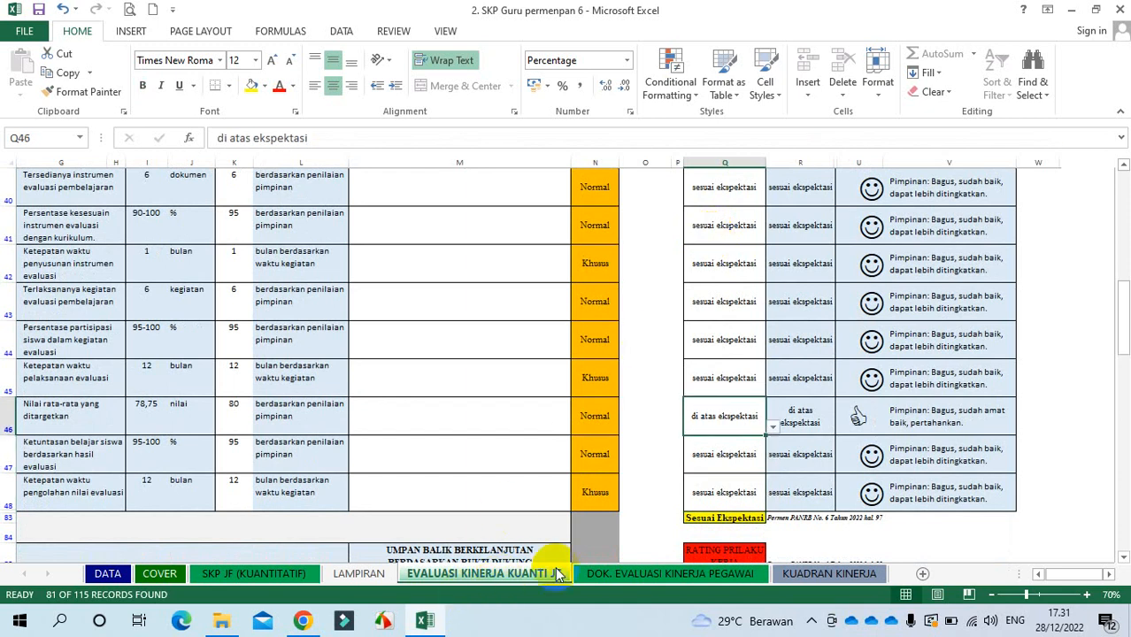
click(725, 386)
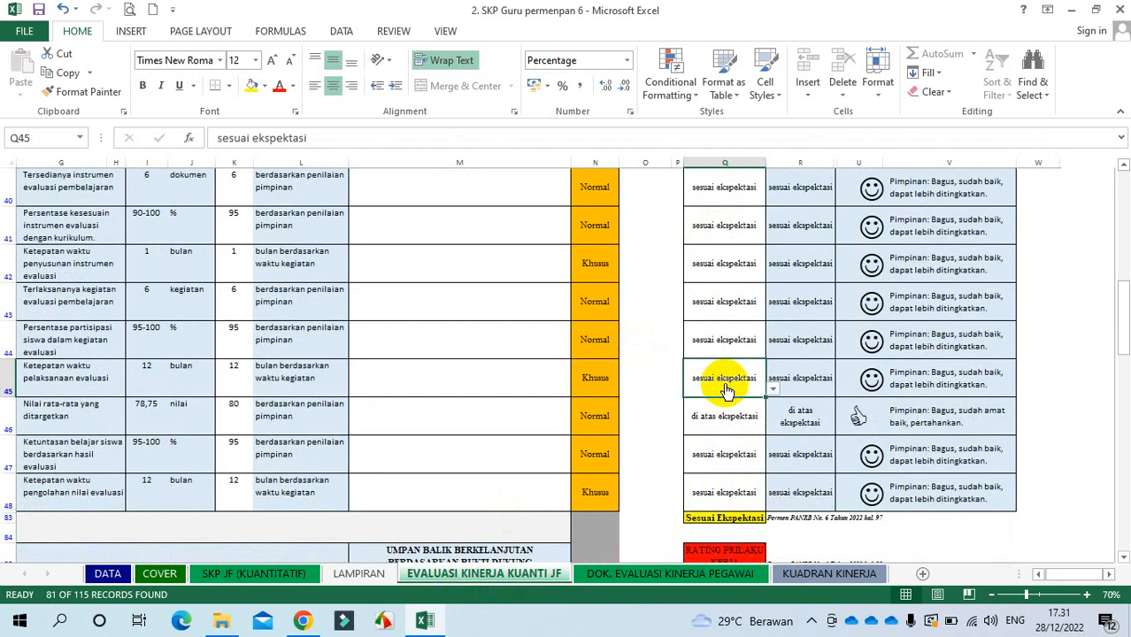
click(720, 523)
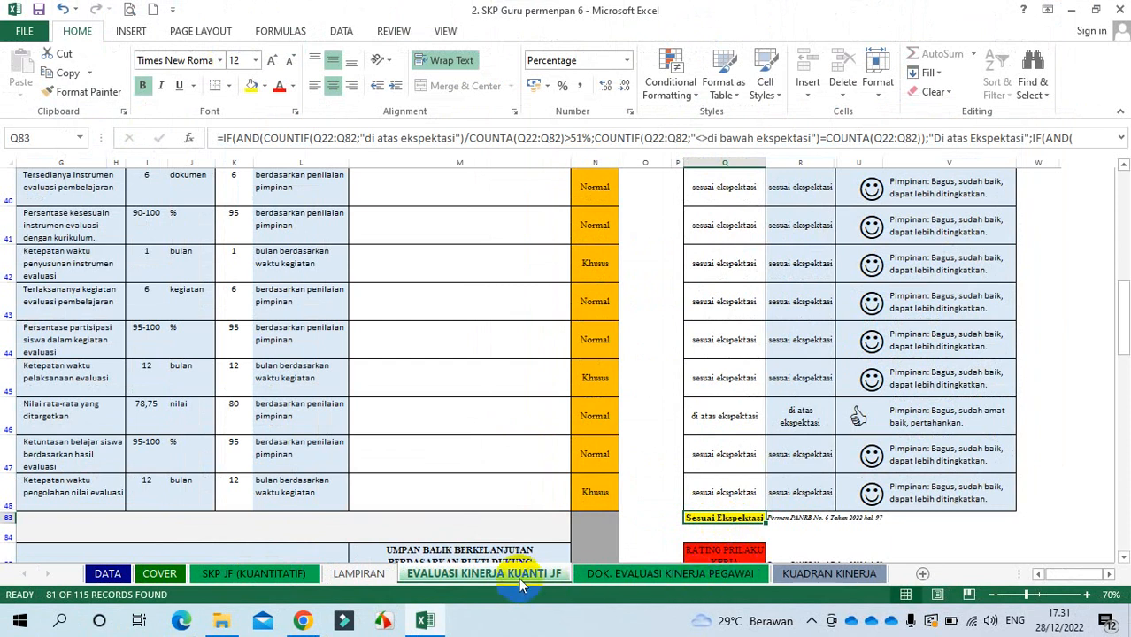
click(269, 574)
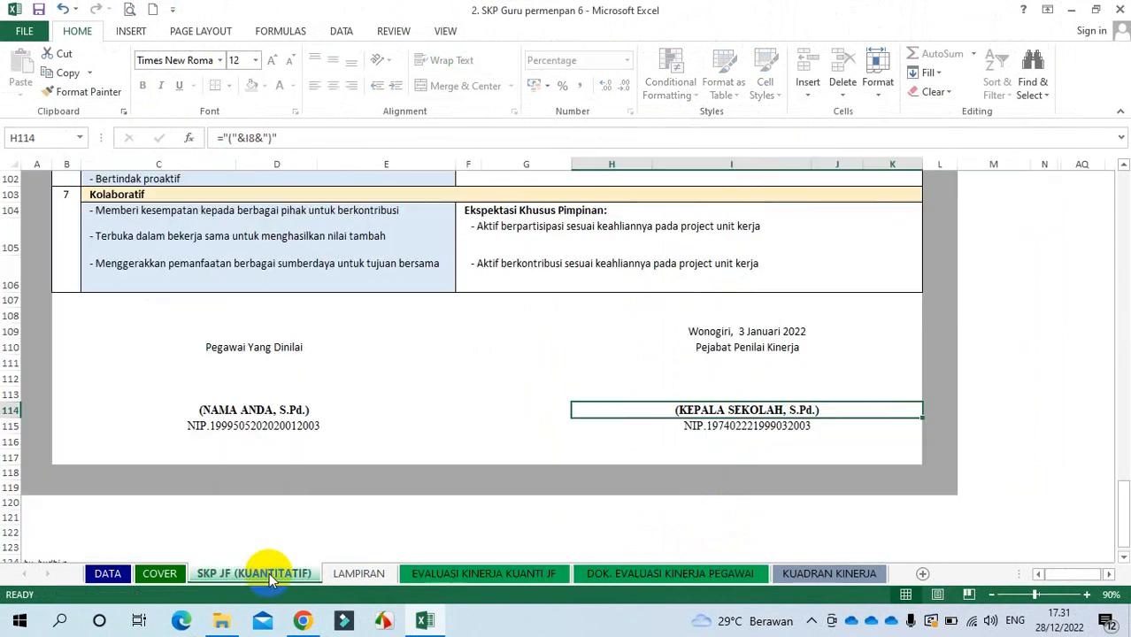
click(498, 574)
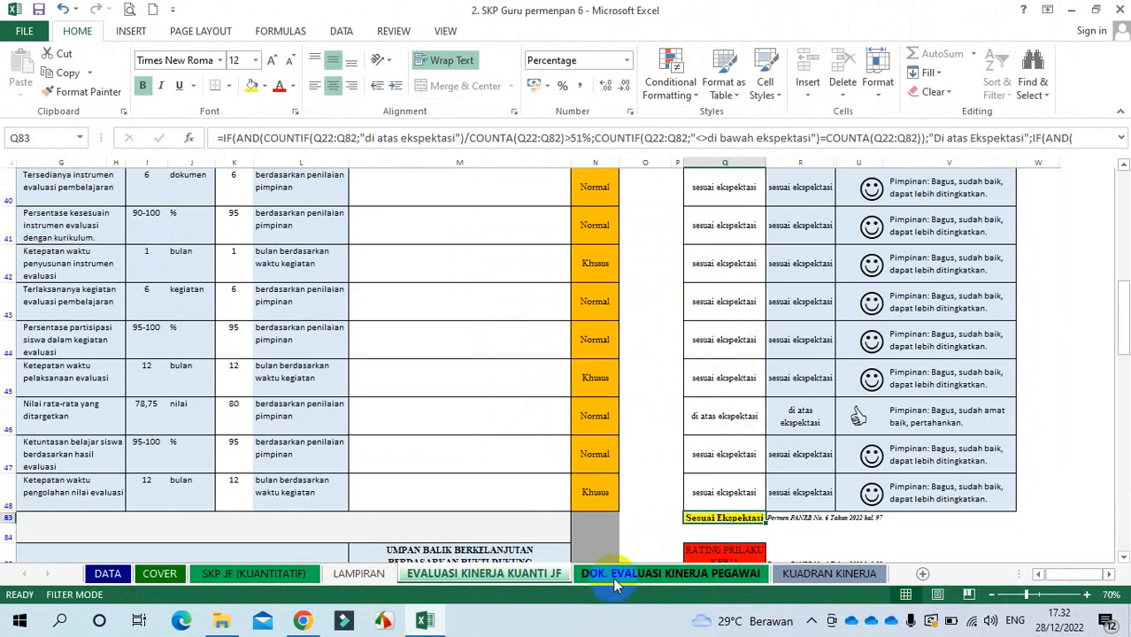
Step: Open the DOK. EVALUASI KINERJA PEGAWAI sheet and check the appraised employee's NIP and details
click(637, 575)
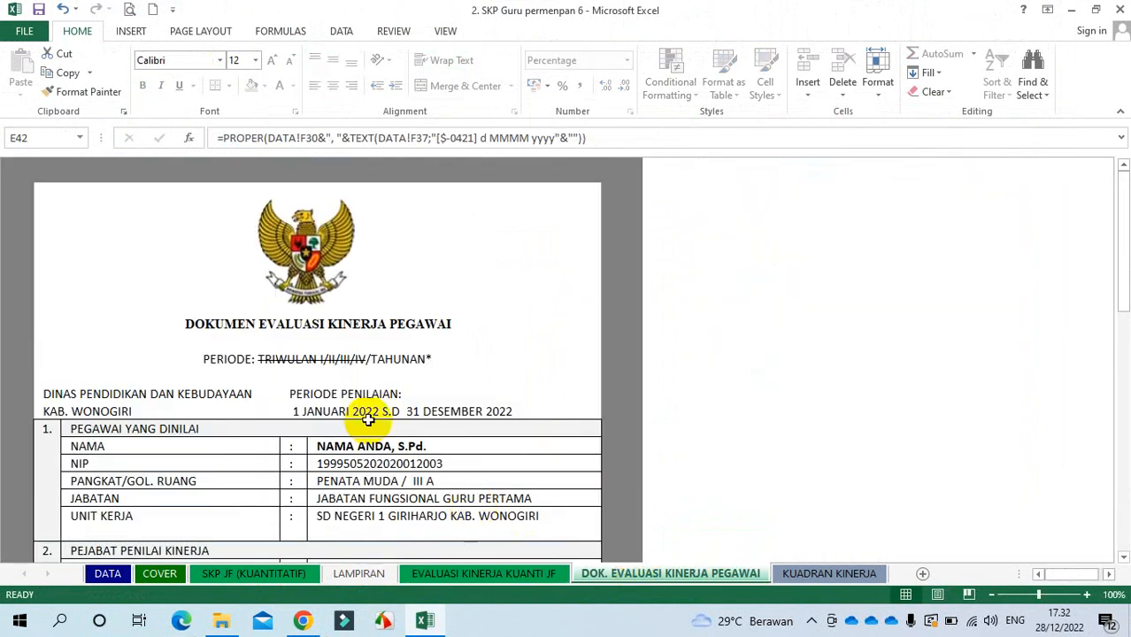
click(364, 460)
drag(364, 453, 366, 515)
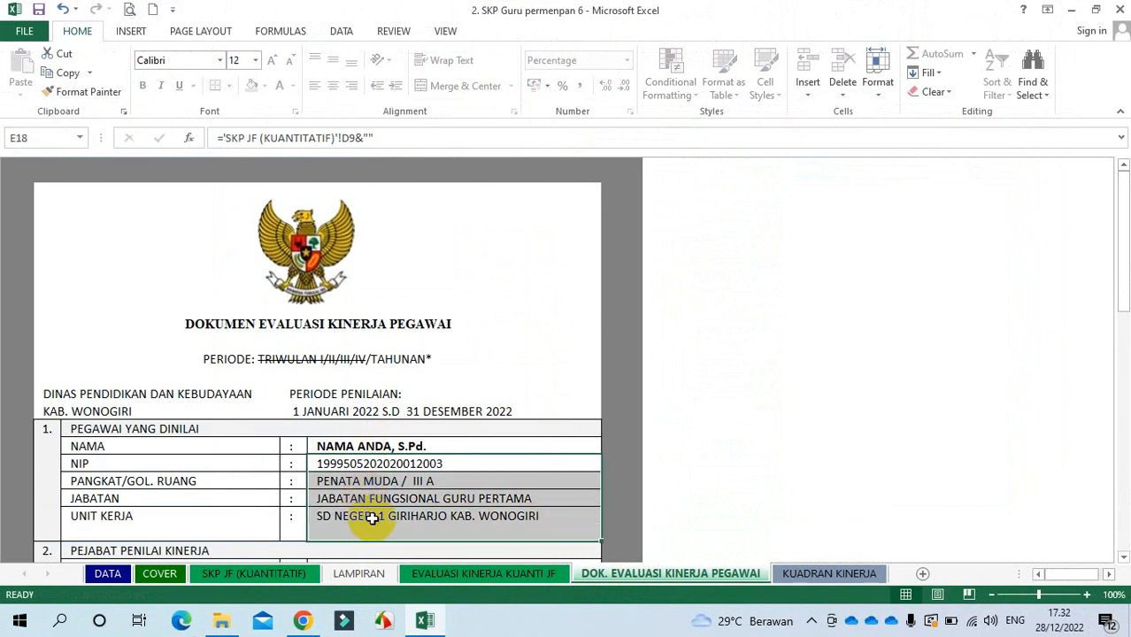
drag(1119, 278, 1126, 344)
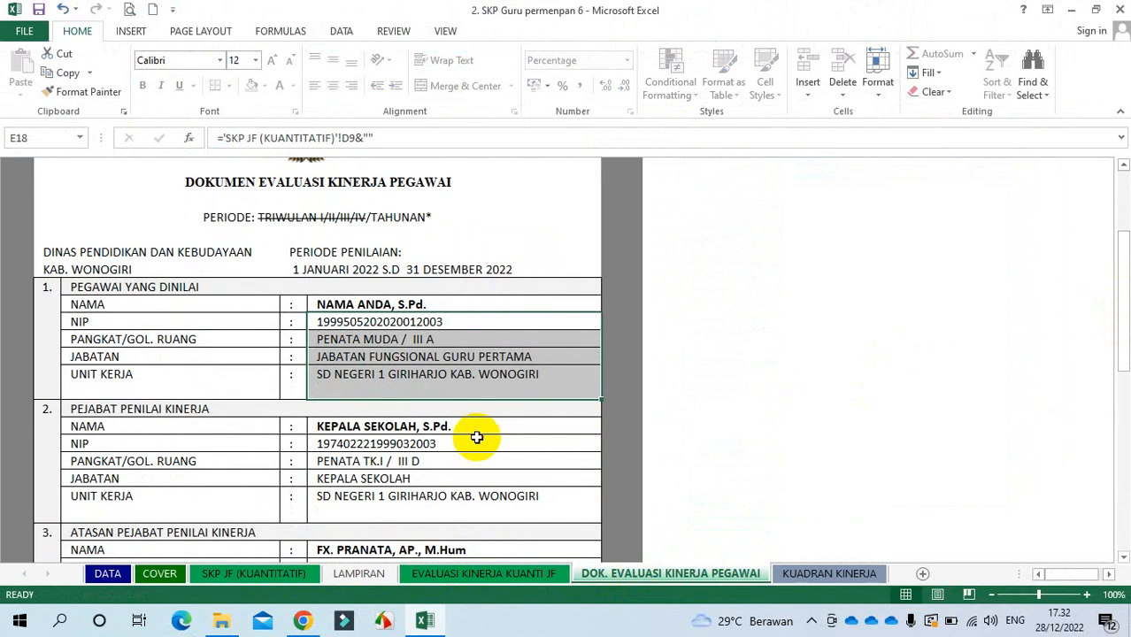
drag(472, 440, 465, 501)
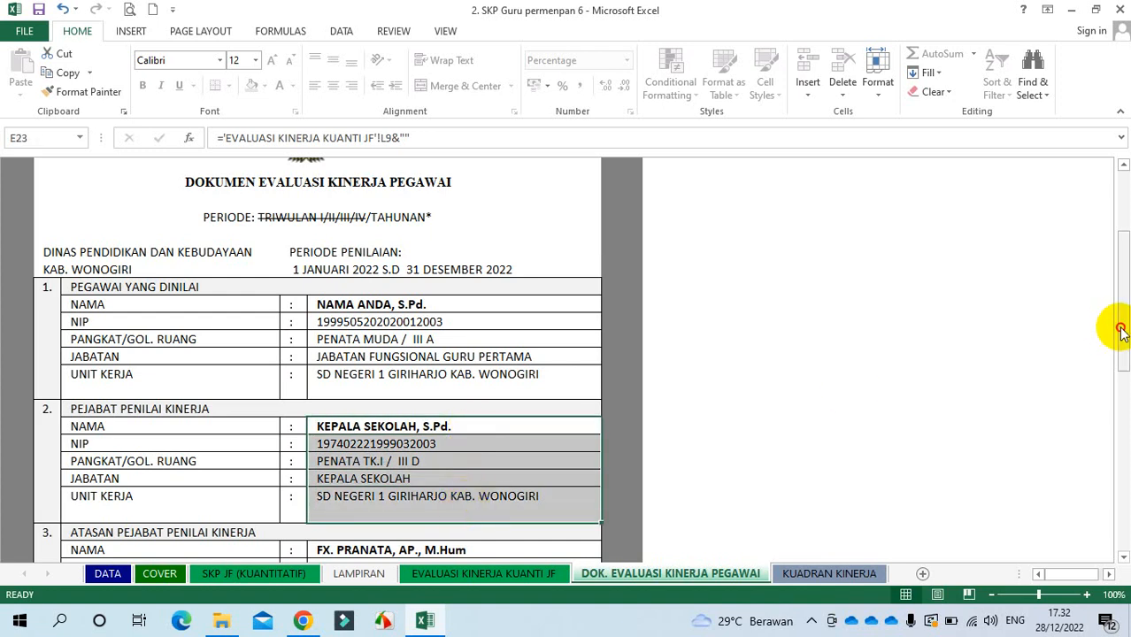
Step: Check the appraising official's and appraised employee's signature spaces at the bottom
drag(1118, 324, 1113, 513)
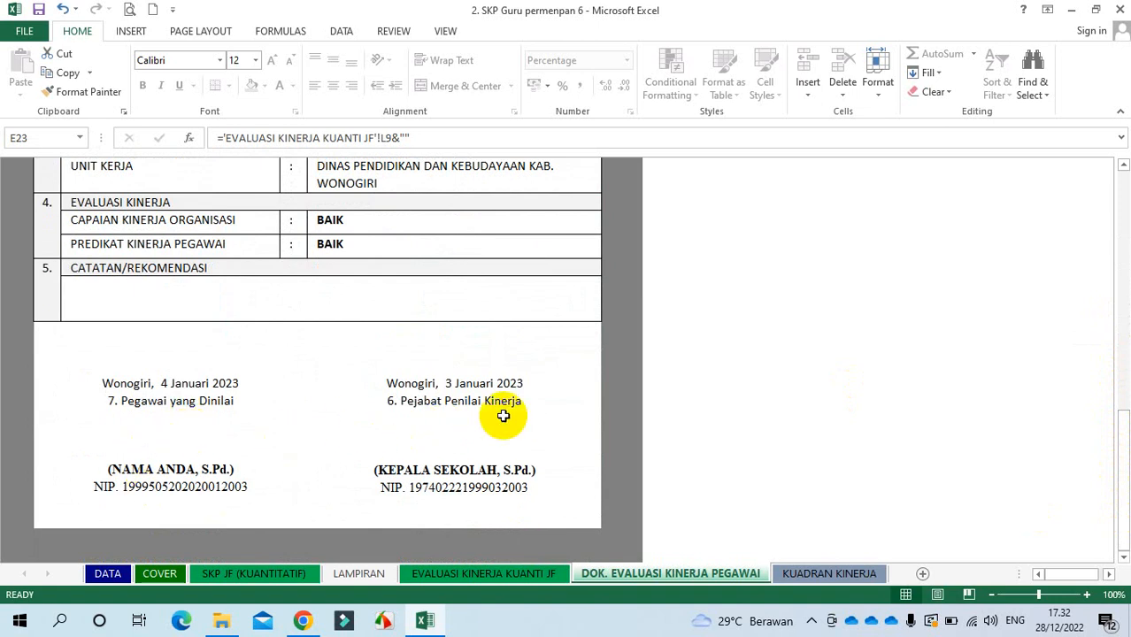
click(468, 438)
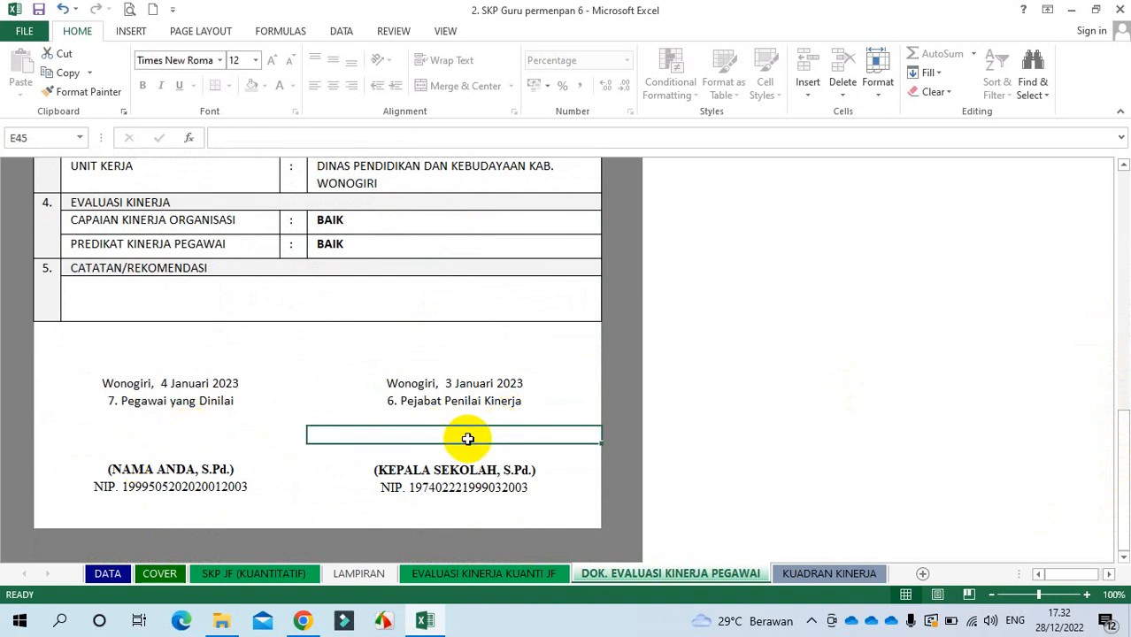
click(166, 441)
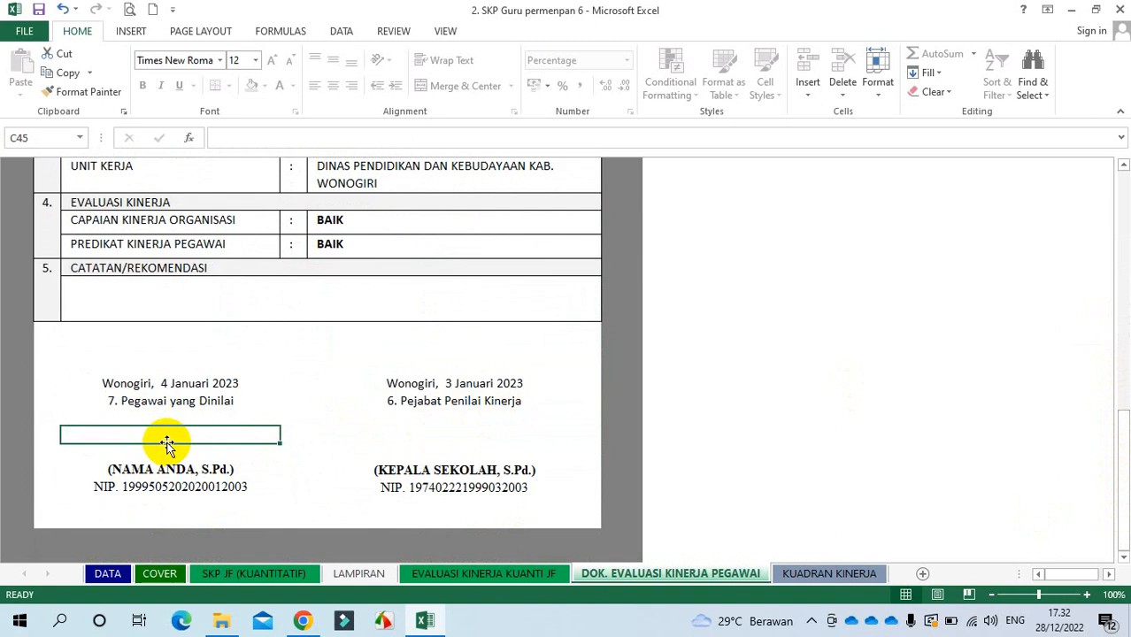